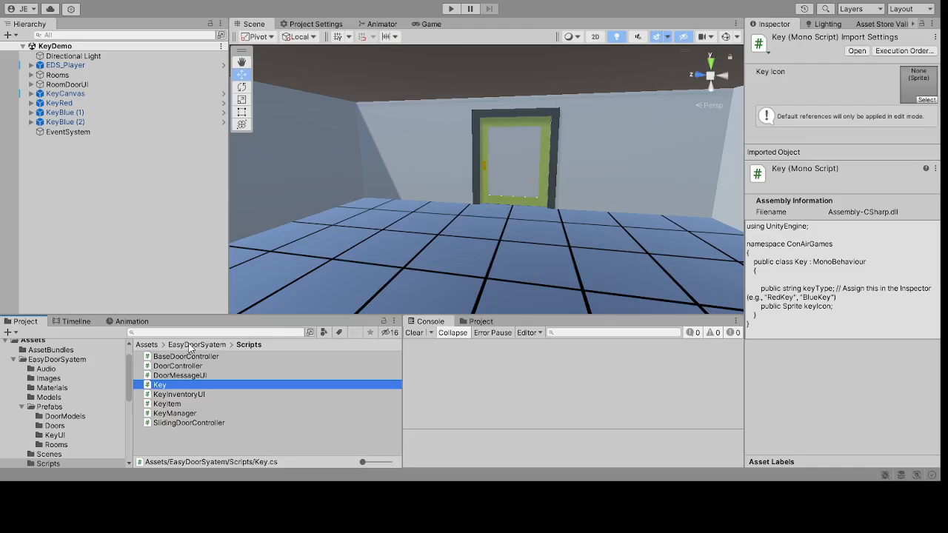
Step: Open the Scenes folder of EasyDoorSyatem and run the KeyDemo scene in play mode
left_click(194, 345)
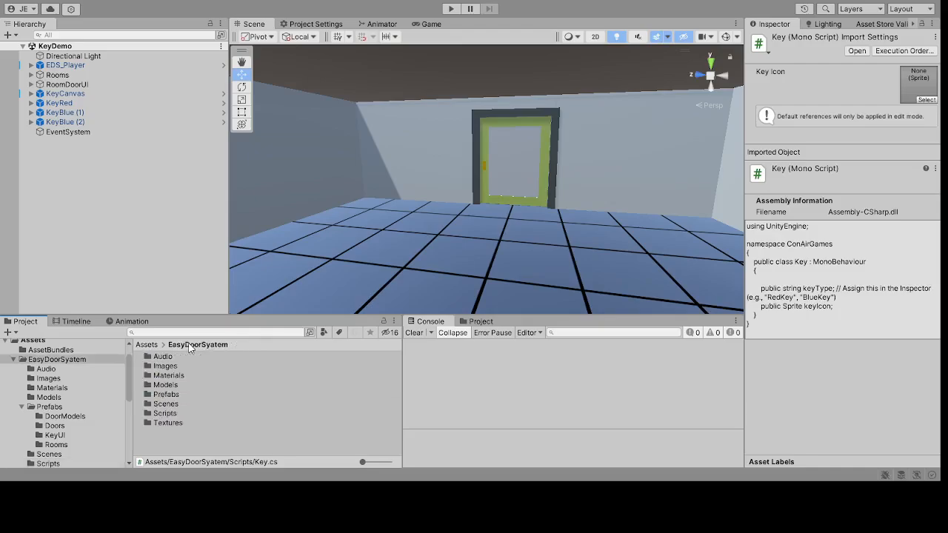
double_click(167, 404)
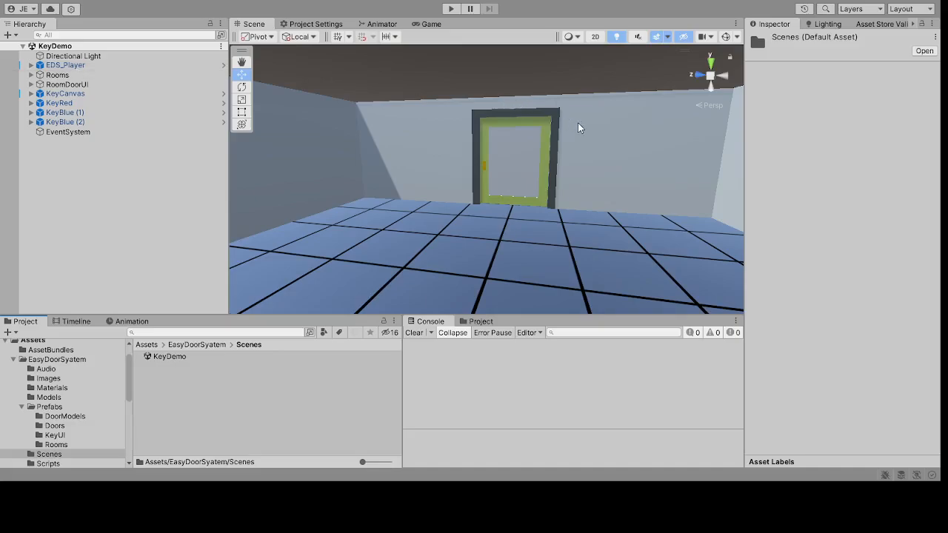
left_click(450, 9)
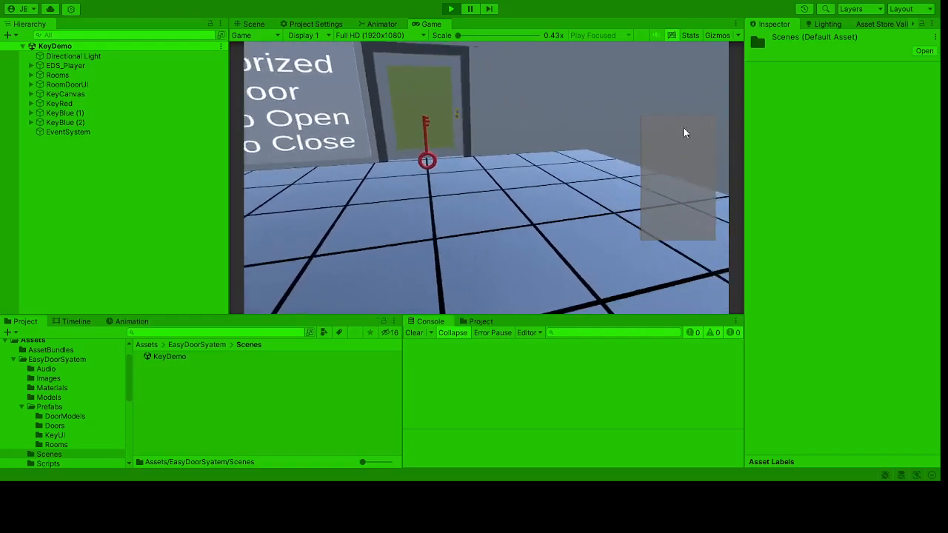
Step: Playtest the motorized auto-open door, first without a key and again after collecting the red key
key("w")
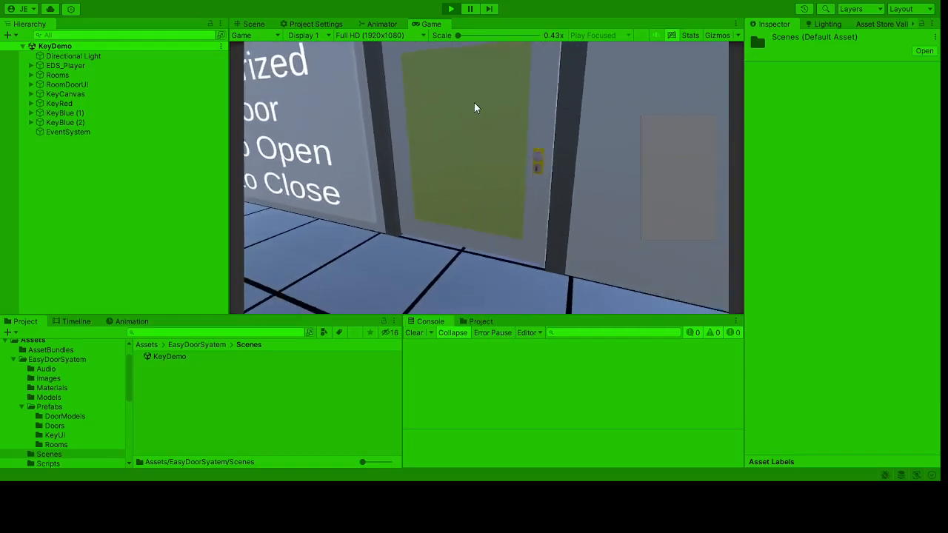
key("w")
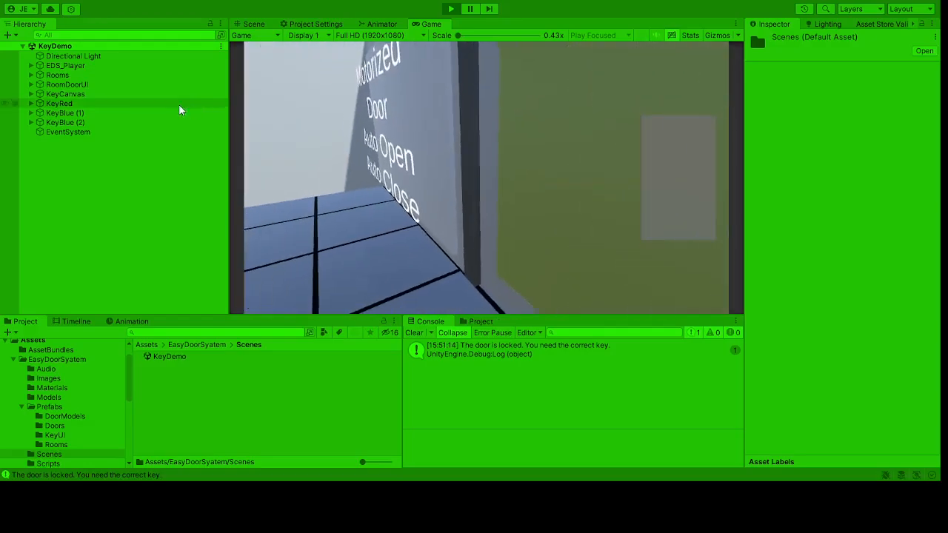
key("w")
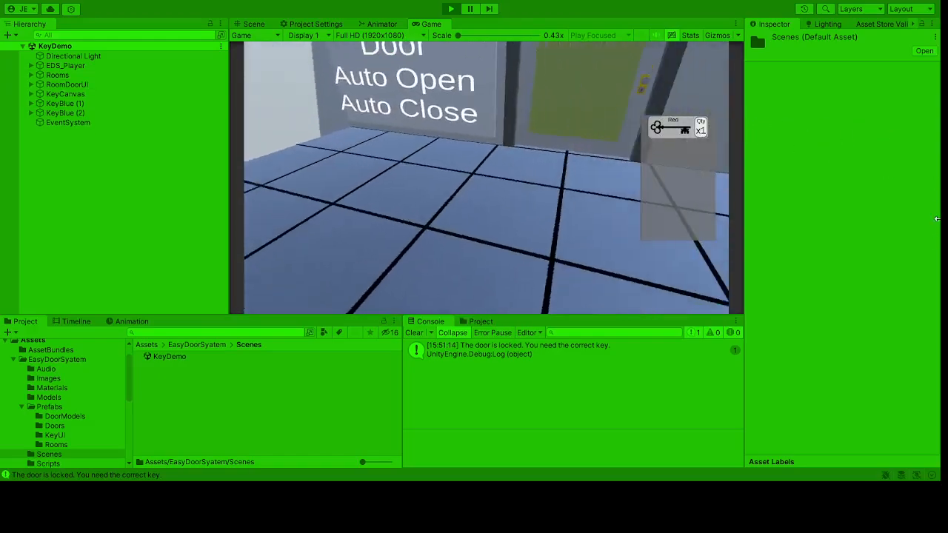
key("w")
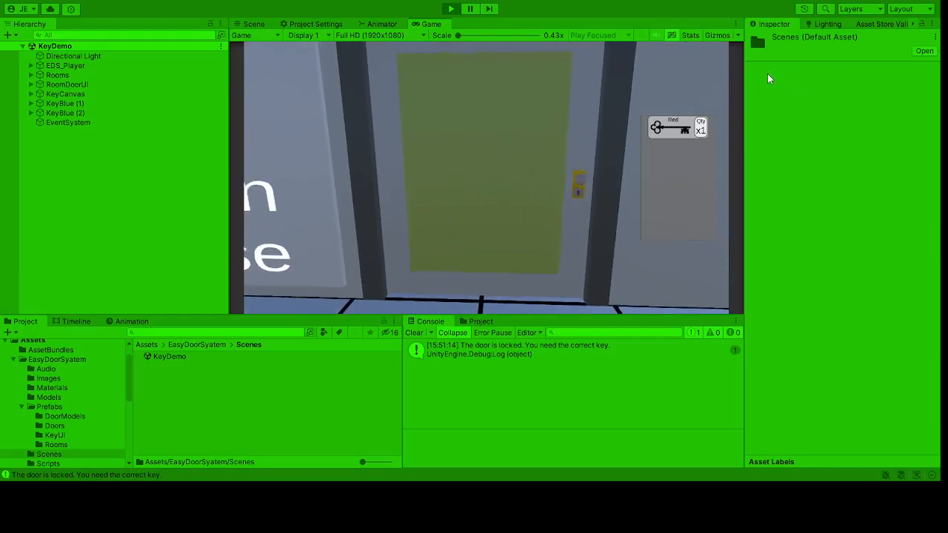
key("e")
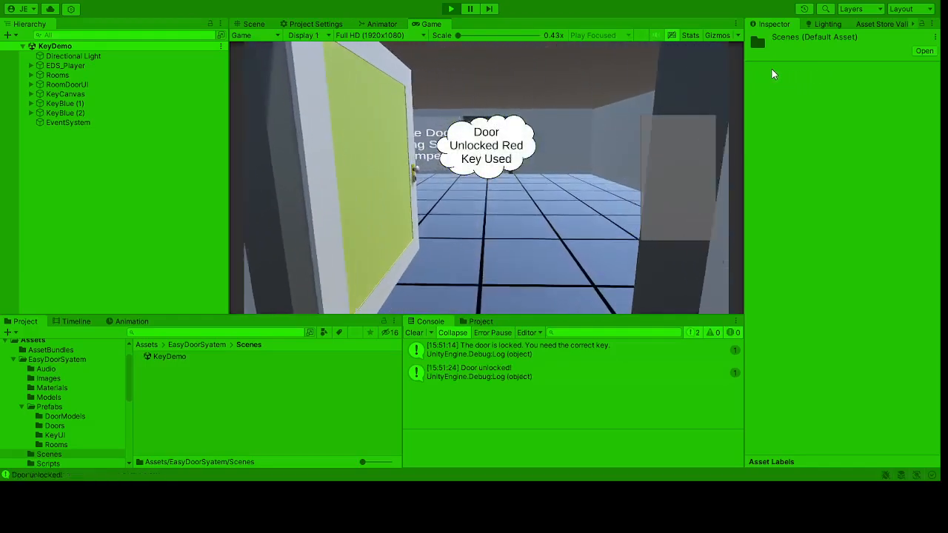
Step: Collect both blue keys in the game, passing through the spring-shut hinge door between them
key("w")
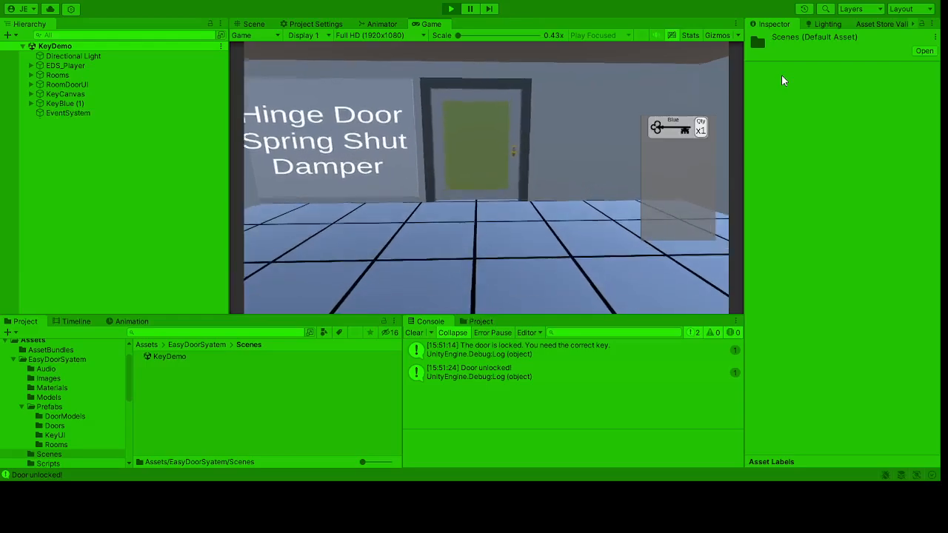
key("w")
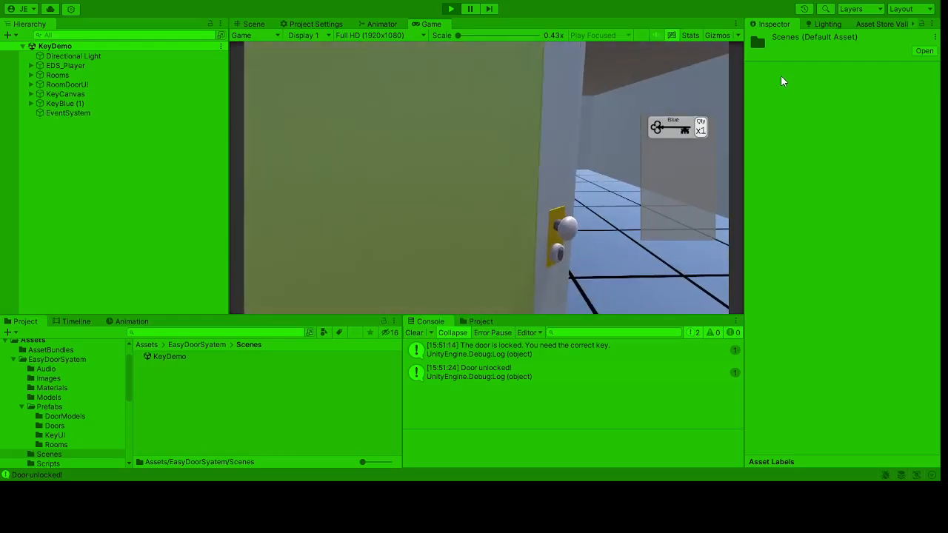
key("s")
key("w")
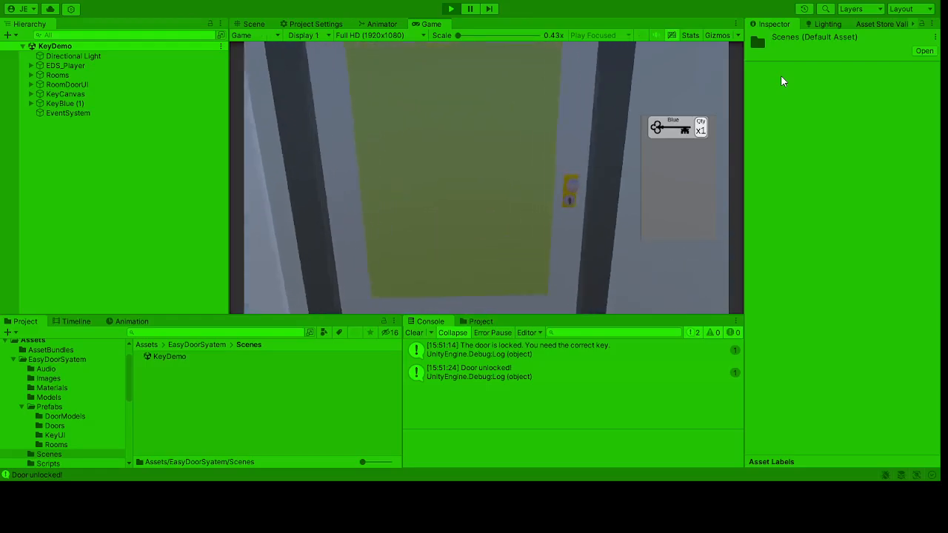
key("w")
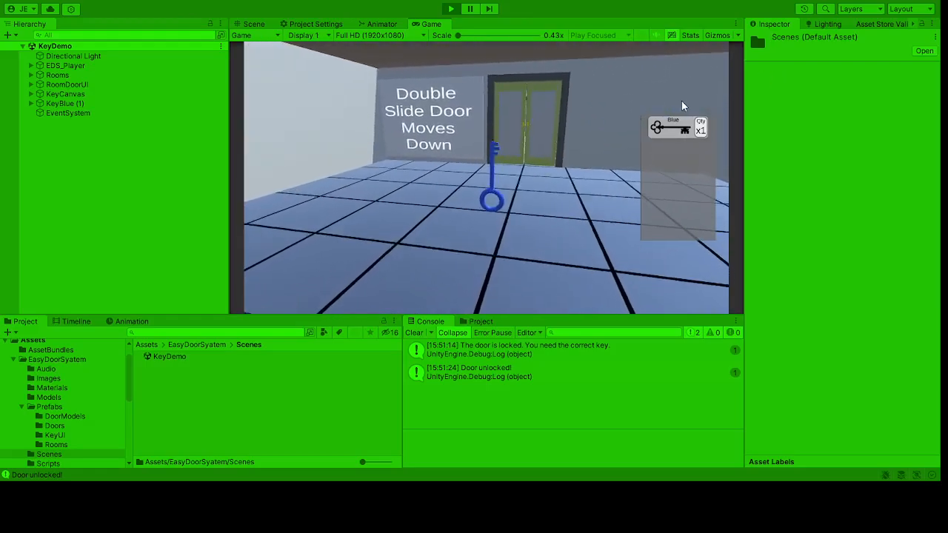
key("w")
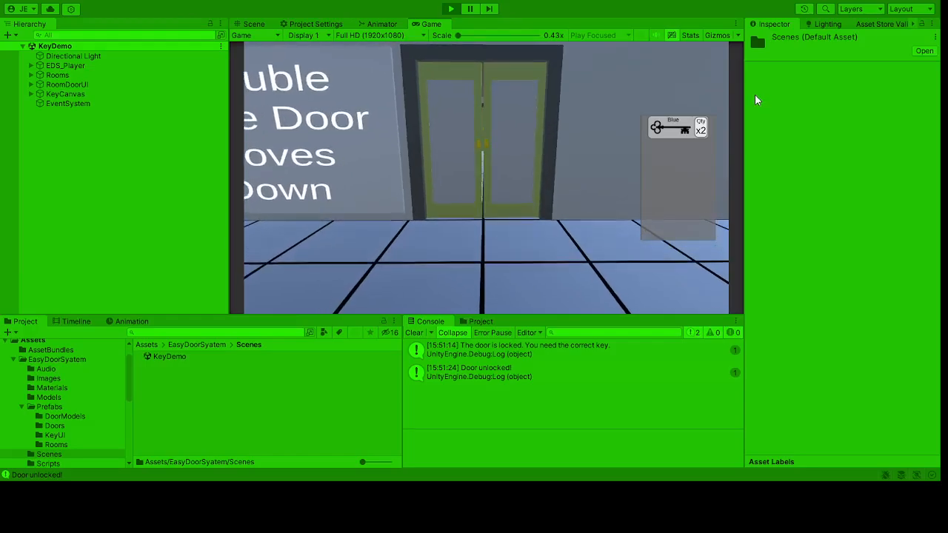
Step: Playtest the double slide doors by walking through the ones that move down, up, and left and right
key("s")
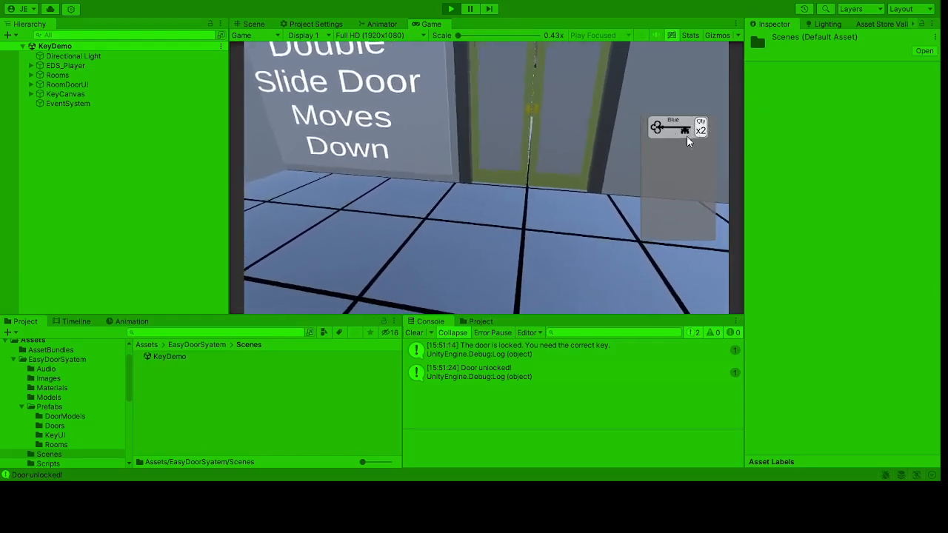
key("w")
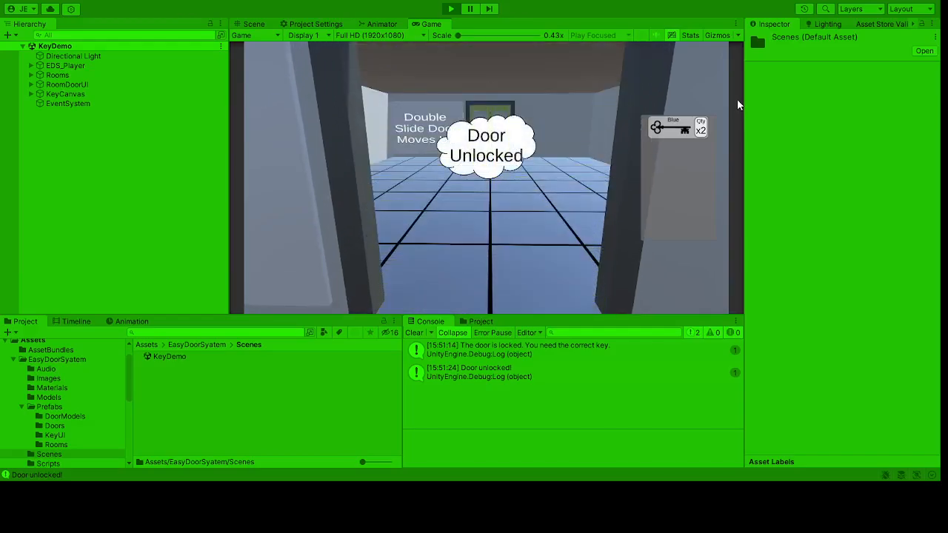
key("w")
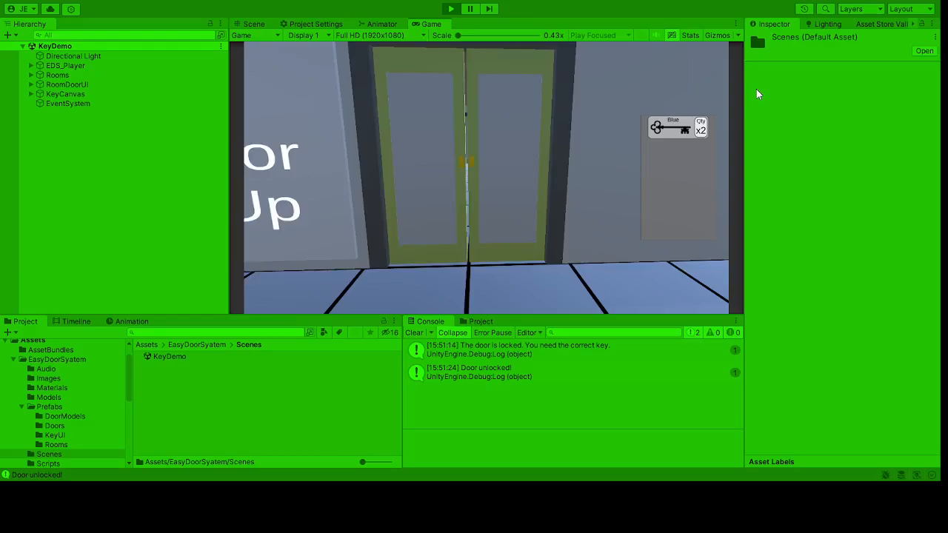
key("w")
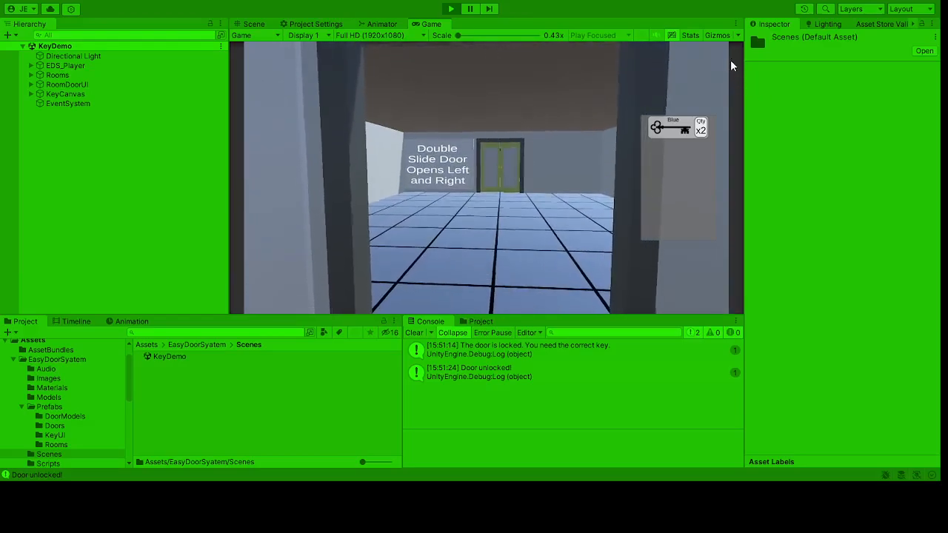
key("w")
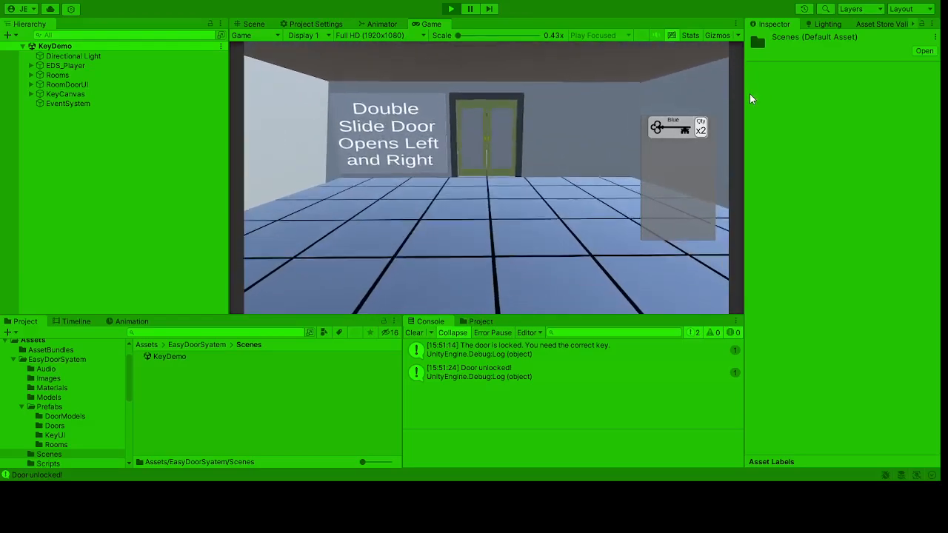
key("w")
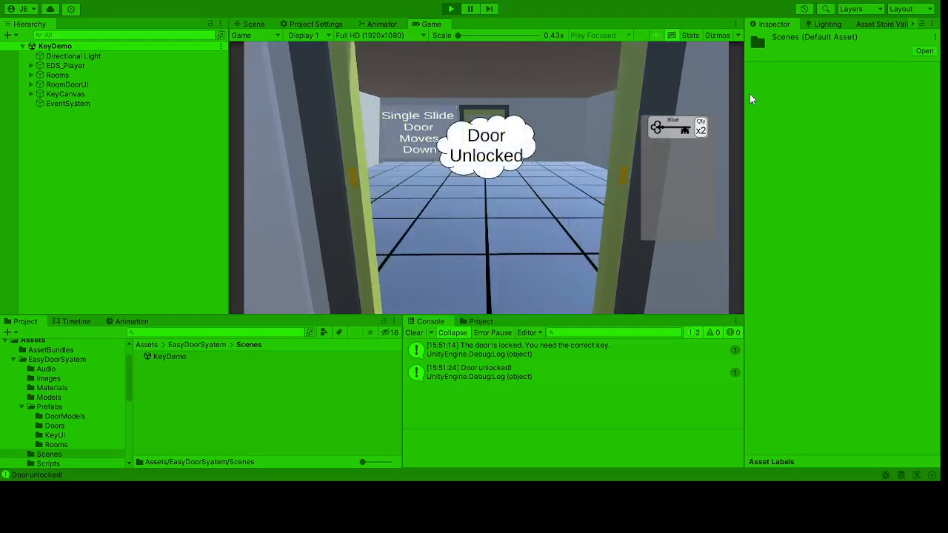
Step: Playtest the single slide doors that move down, up, right and left, and stop play mode in the last room
key("w")
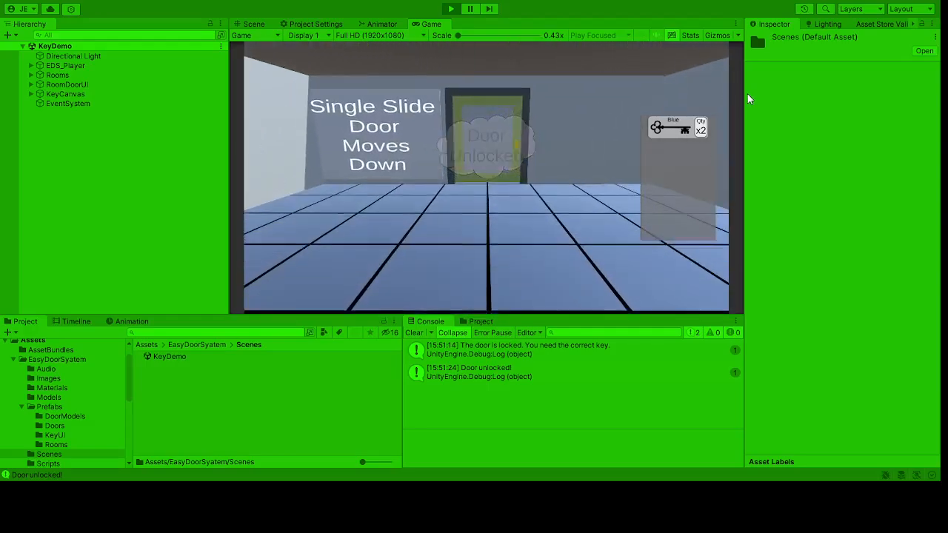
key("w")
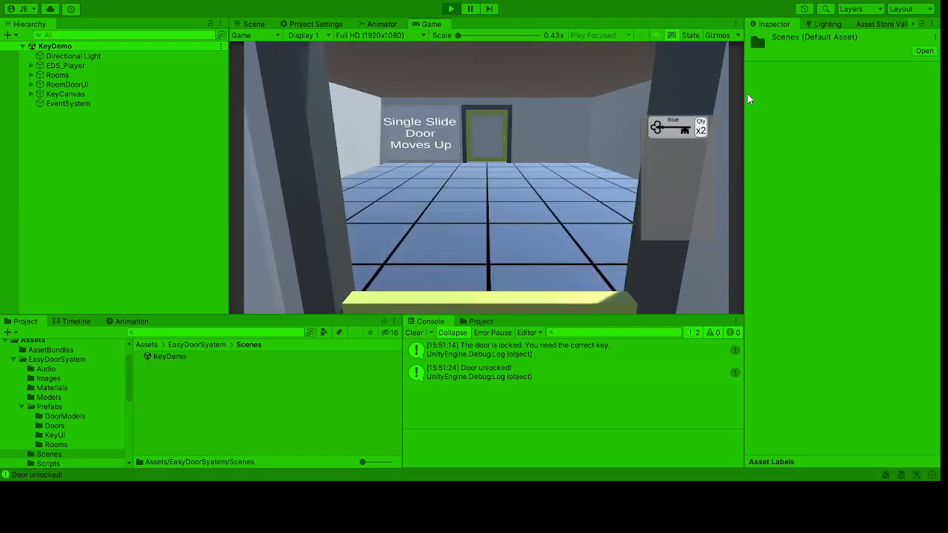
key("w")
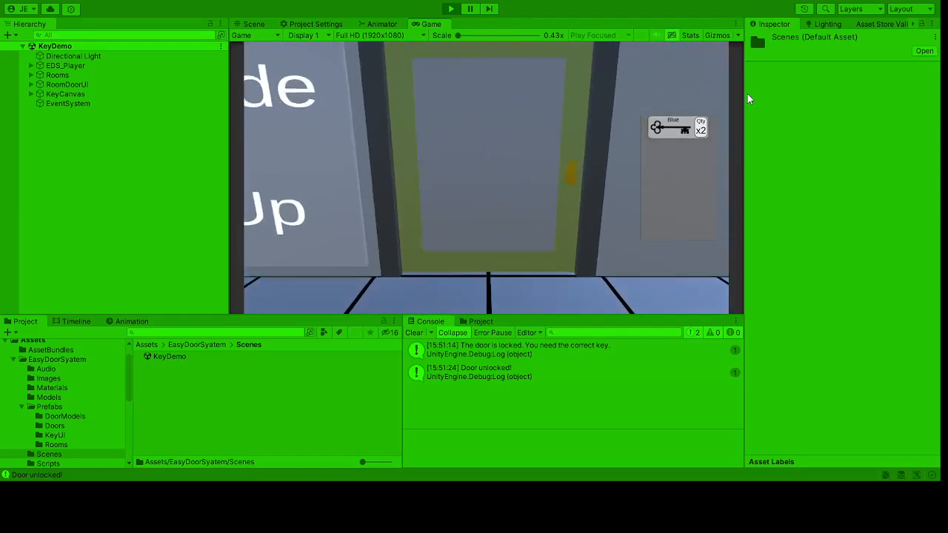
key("w")
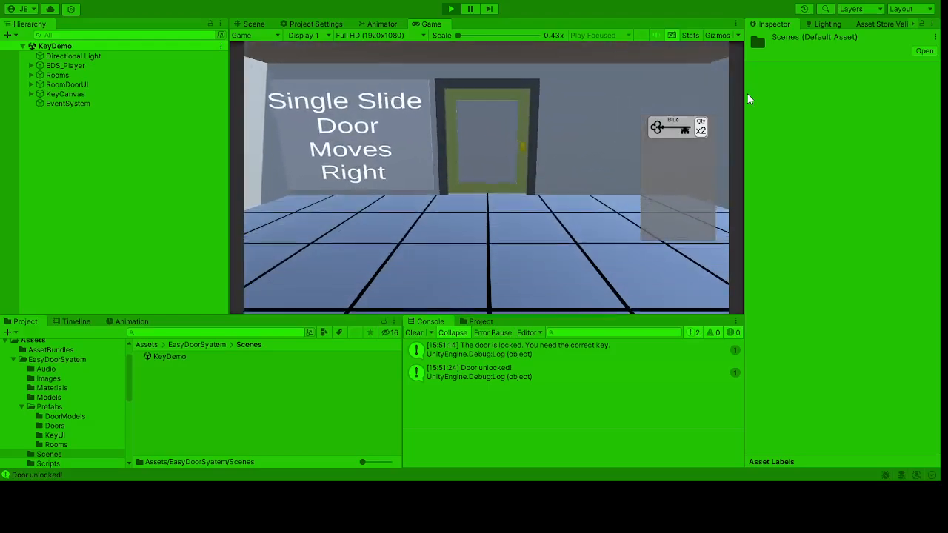
key("w")
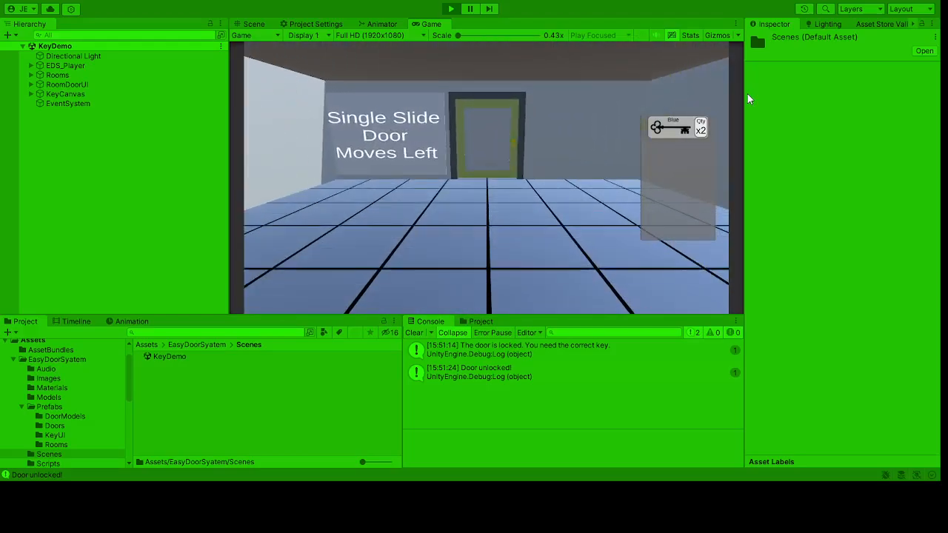
key("w")
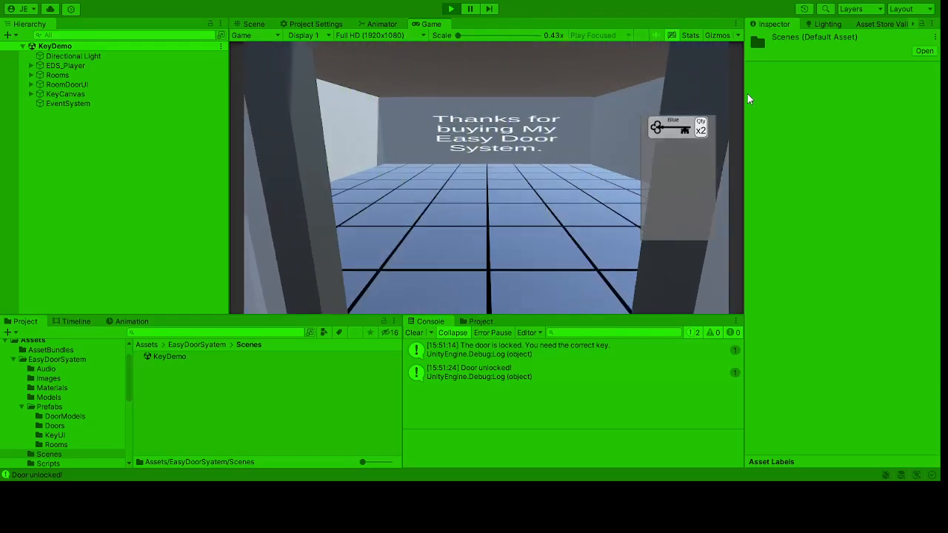
key("w")
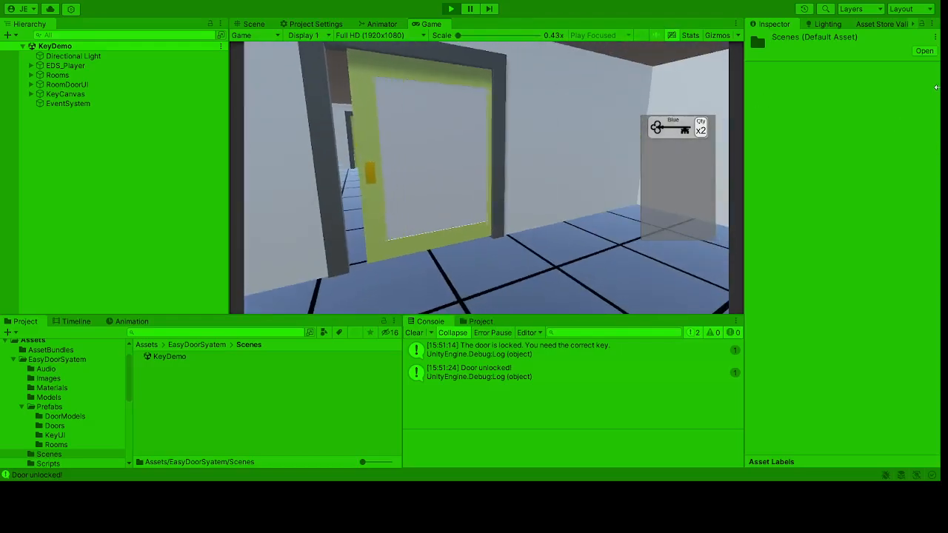
key("w")
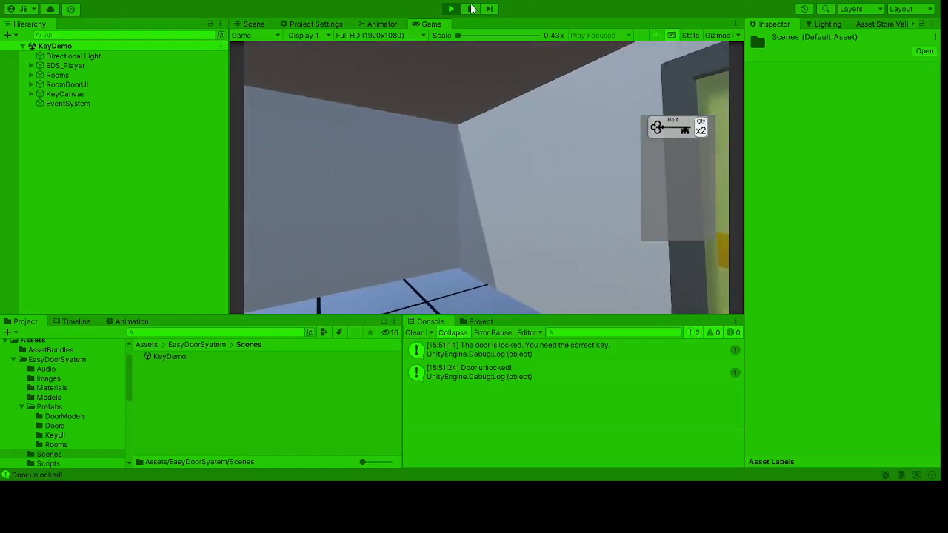
left_click(451, 9)
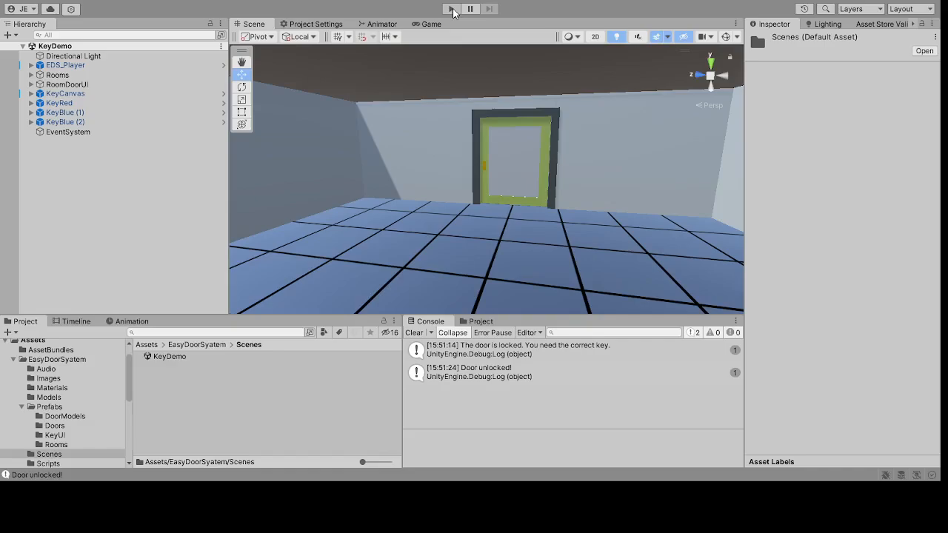
Step: Show the prefabs in the Doors folder and create a new scene with a main camera and directional light
left_click(206, 345)
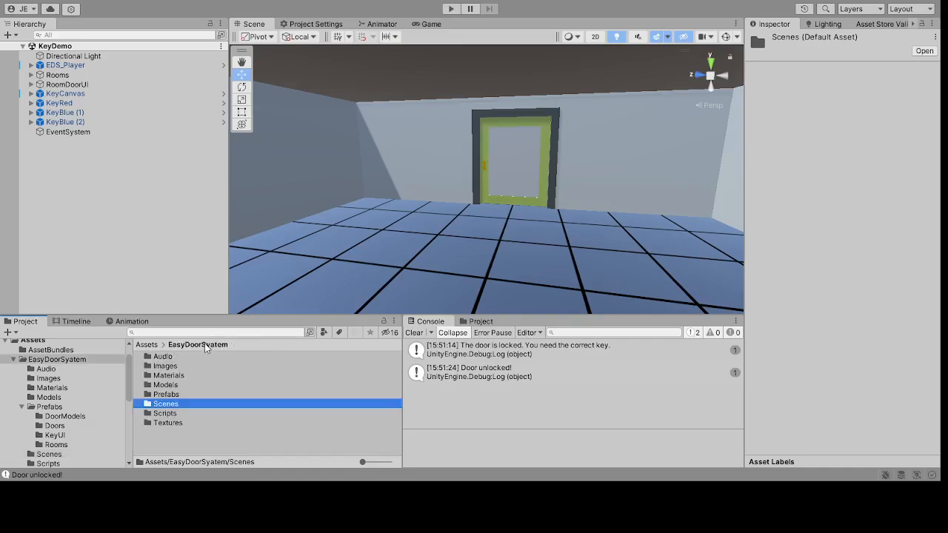
double_click(167, 395)
double_click(164, 366)
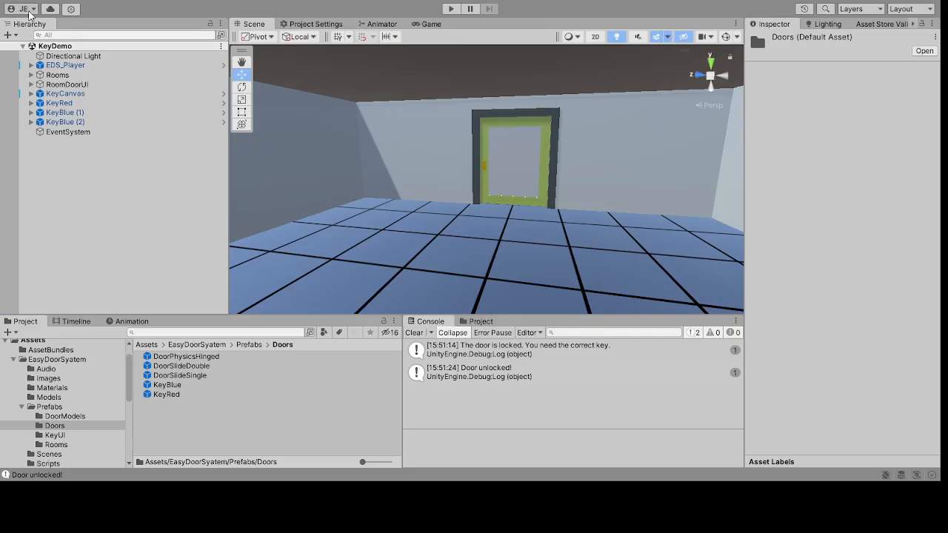
left_click(517, 411)
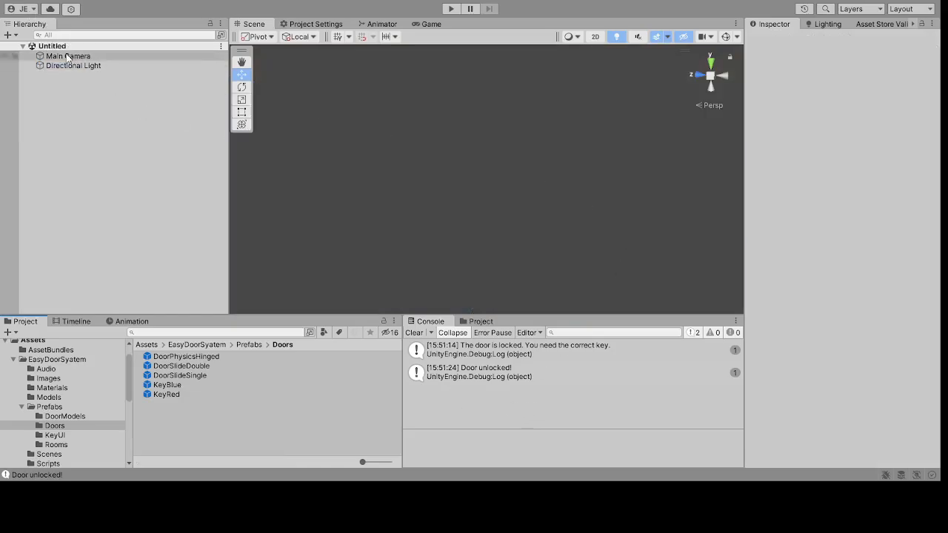
Step: Add the EDS_Player prefab from the Prefabs folder to the new scene and set its X position to 0
left_click(249, 346)
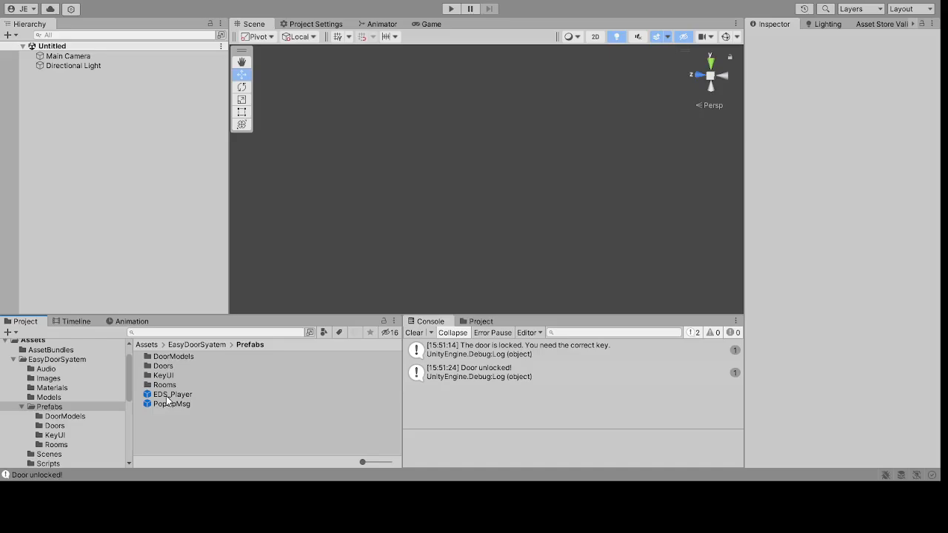
left_click_drag(168, 401, 108, 128)
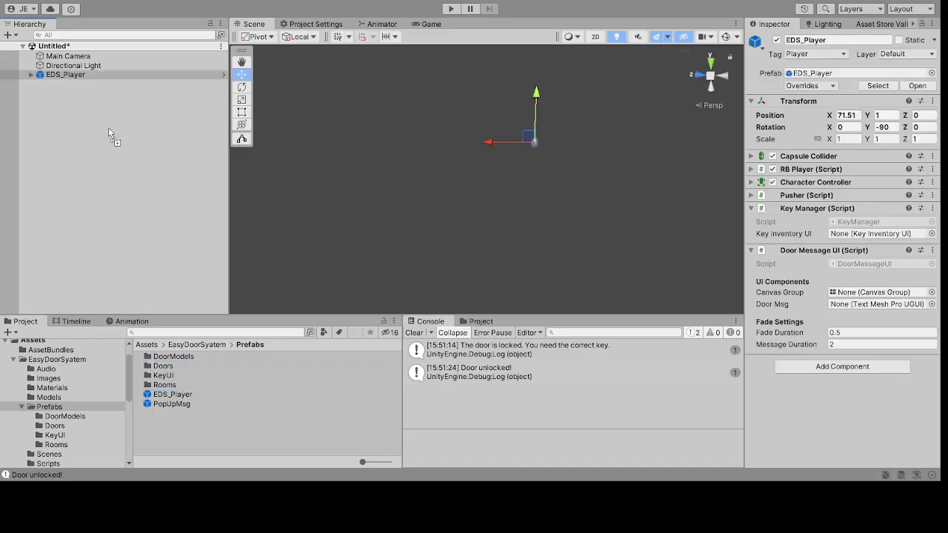
left_click(852, 115)
type("0")
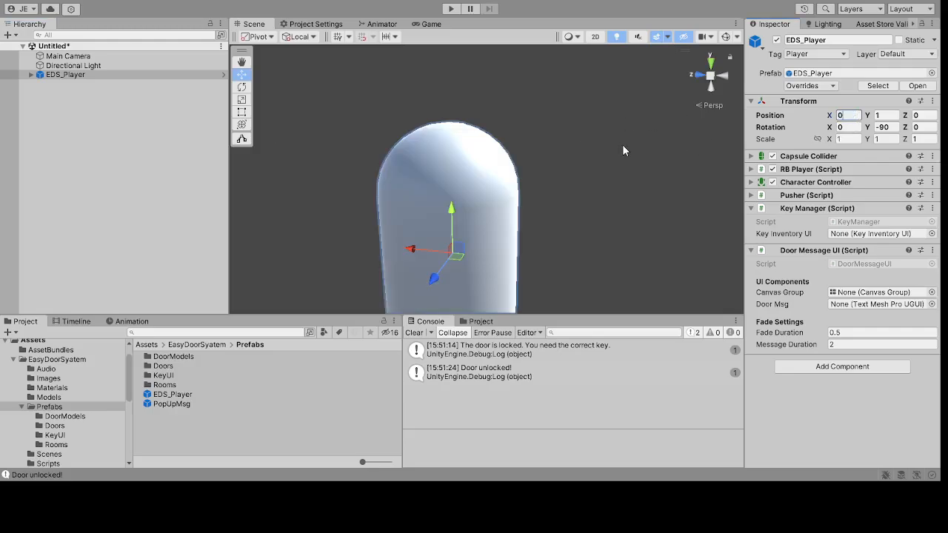
left_click(62, 123)
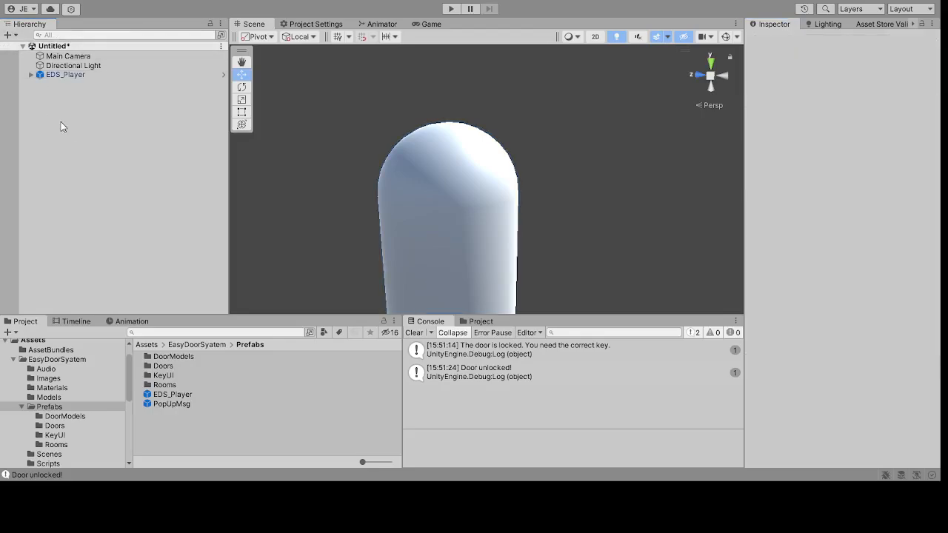
Step: Add the Floor, Ceiling and Wall_Door prefabs from the Rooms folder to the scene
double_click(165, 385)
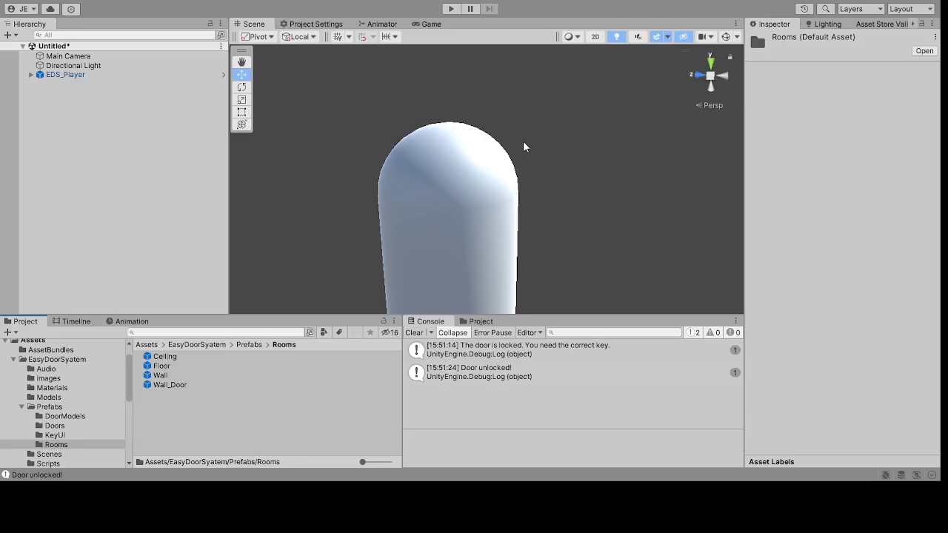
scroll(523, 148, "down", 3)
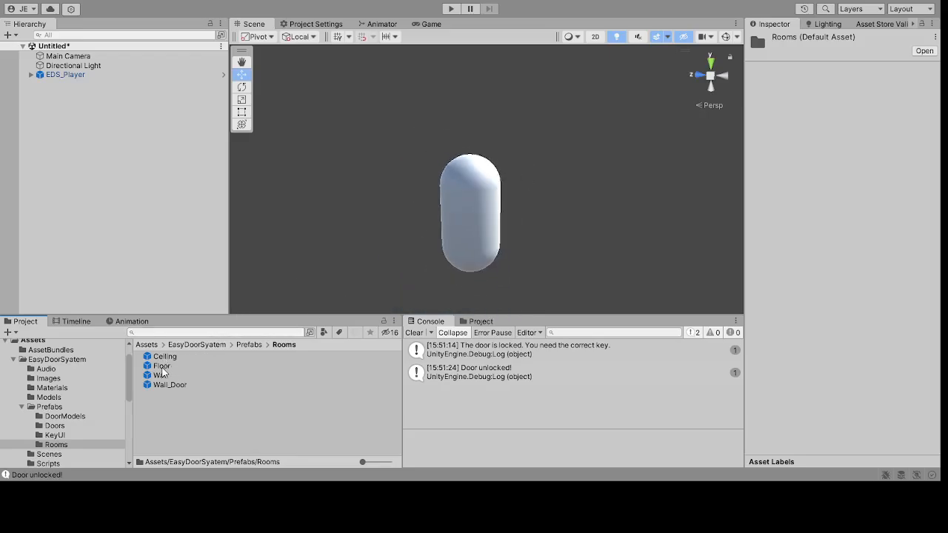
left_click_drag(163, 372, 92, 171)
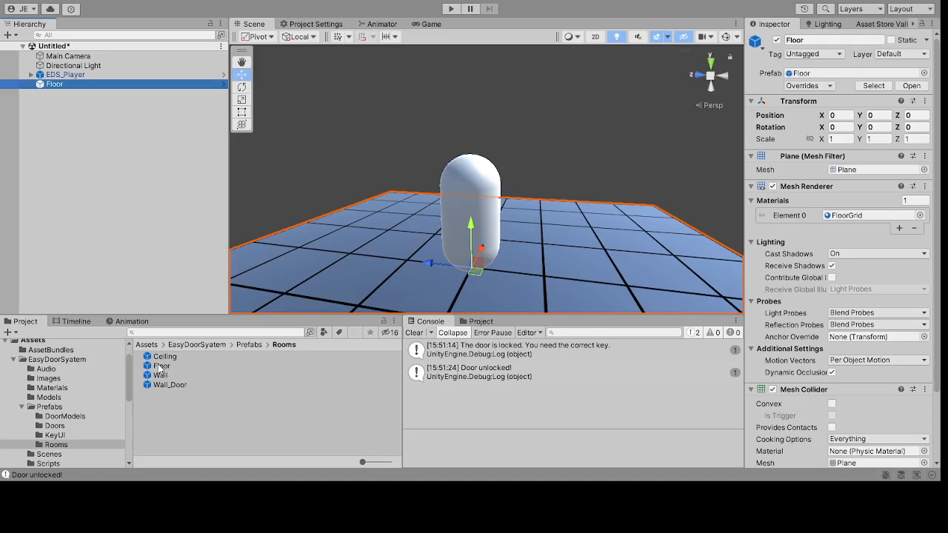
left_click_drag(165, 358, 117, 168)
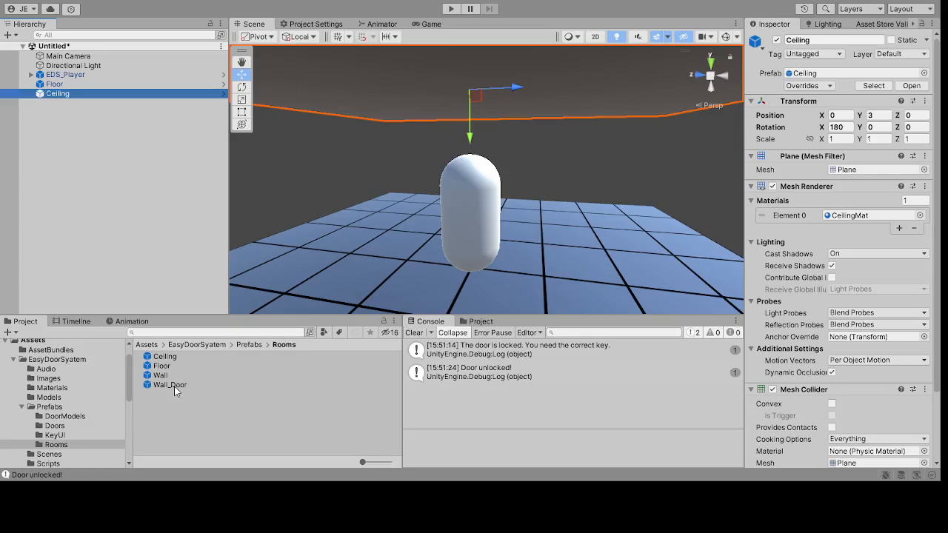
left_click_drag(174, 386, 111, 151)
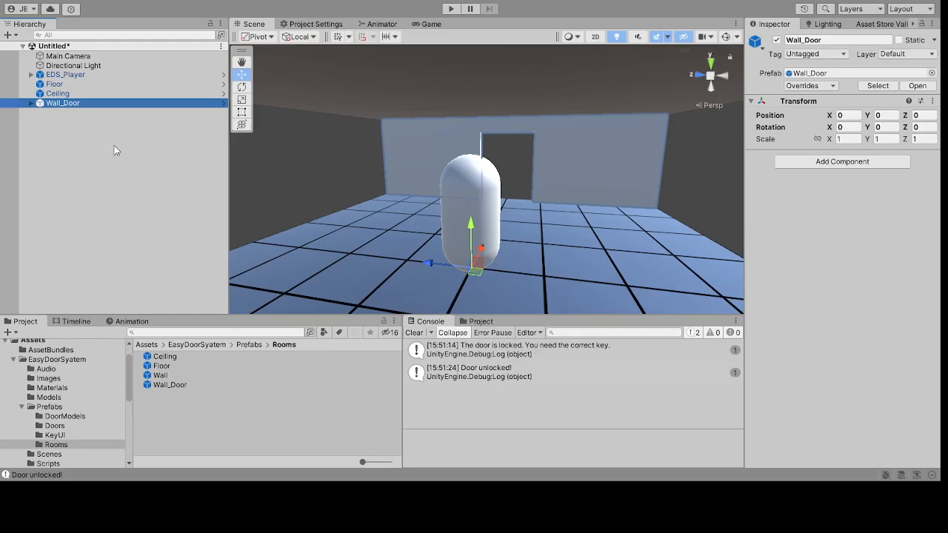
Step: Examine the Wall_Door object and its doorway opening up close and from several angles
scroll(579, 199, "up", 3)
middle_click_drag(579, 198, 546, 198)
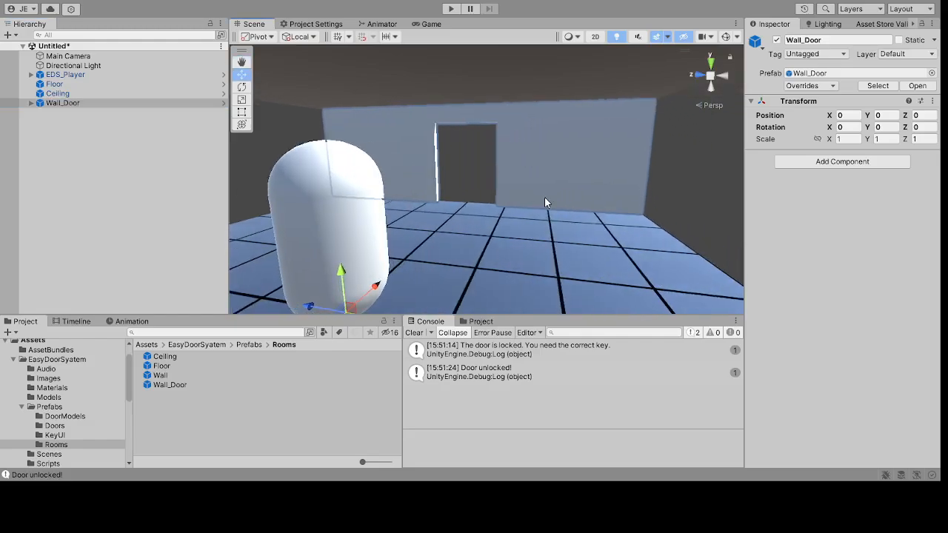
scroll(546, 197, "up", 3)
scroll(544, 197, "up", 6)
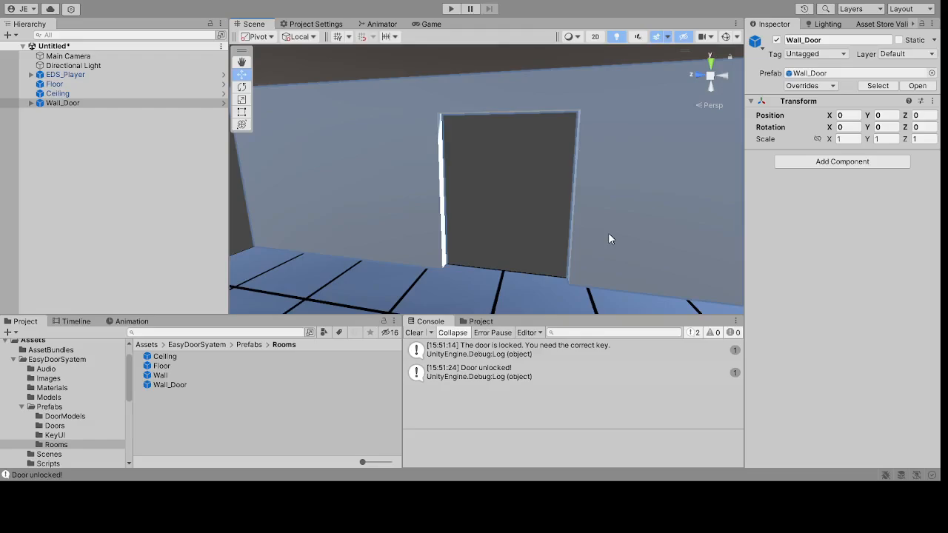
scroll(599, 229, "up", 1)
scroll(481, 194, "down", 6)
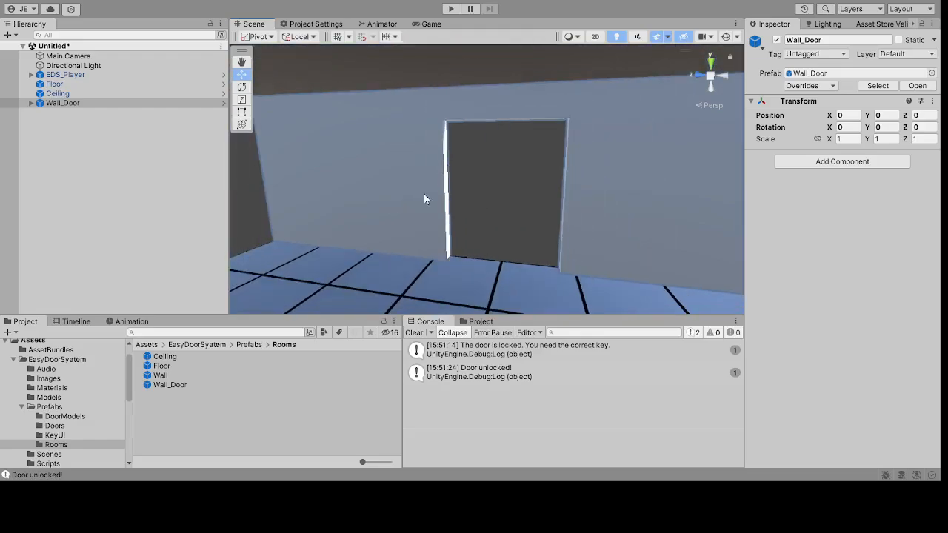
right_click_drag(424, 193, 628, 192)
scroll(622, 189, "up", 2)
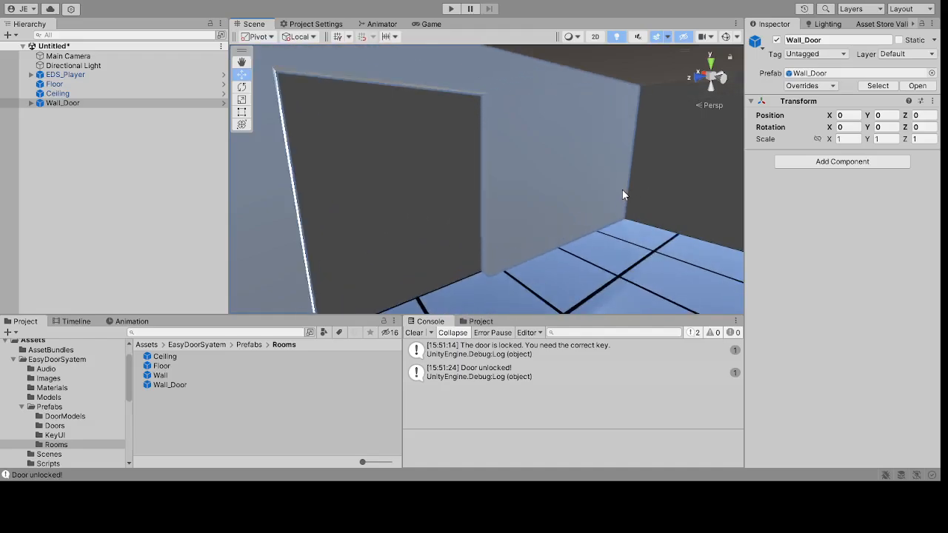
scroll(570, 227, "down", 4)
right_click_drag(553, 242, 299, 170)
scroll(633, 200, "down", 4)
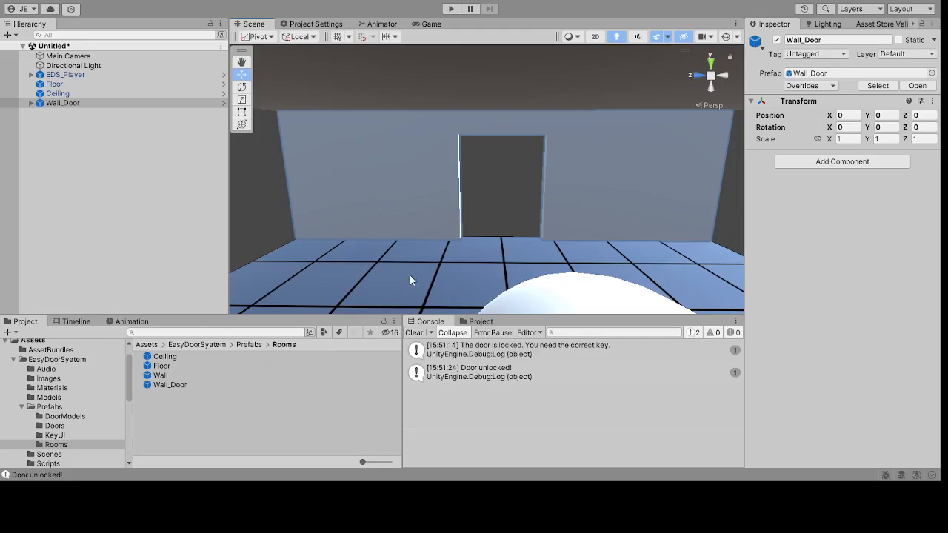
scroll(447, 223, "down", 3)
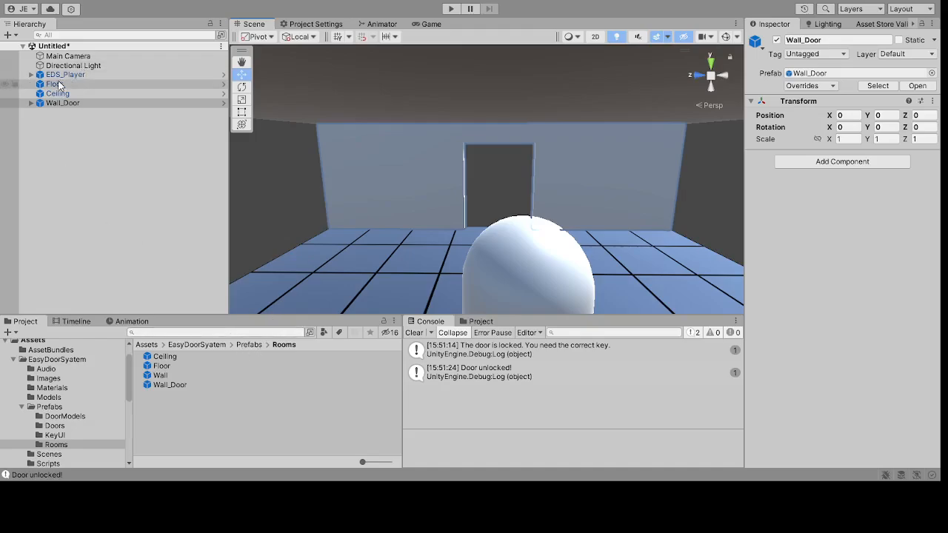
Step: Duplicate the Floor and set the copy's X position to 10 so it lies beyond the doorway
left_click(56, 84)
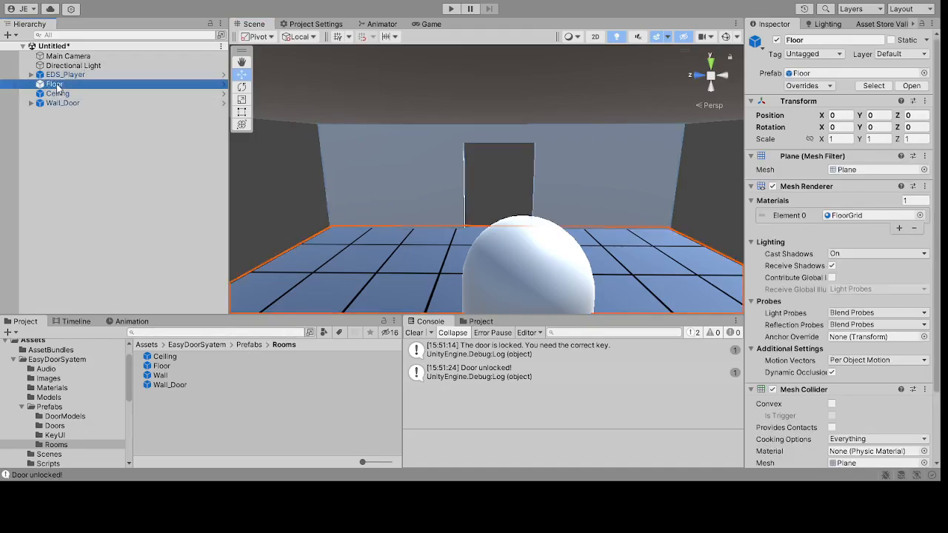
key("ctrl+d")
scroll(565, 197, "down", 4)
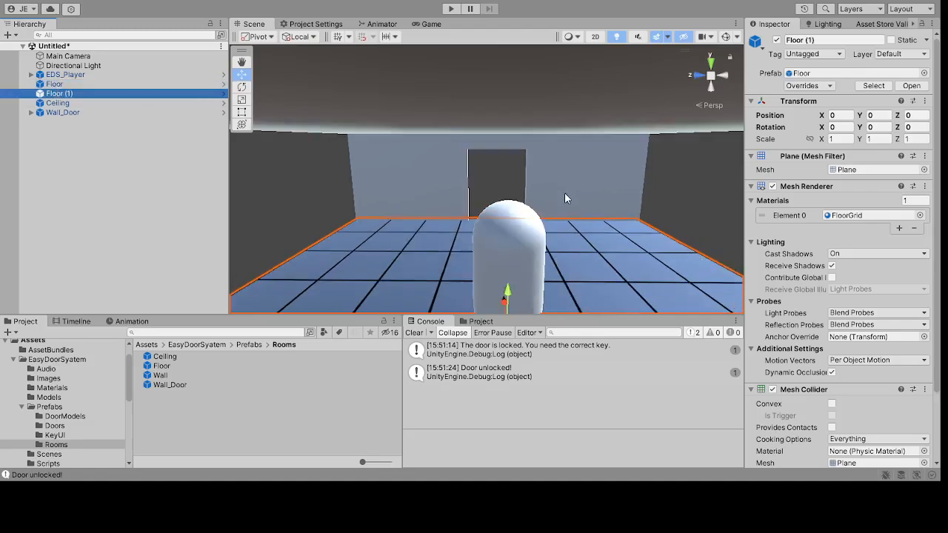
middle_click_drag(563, 202, 395, 213)
right_click_drag(396, 213, 237, 233)
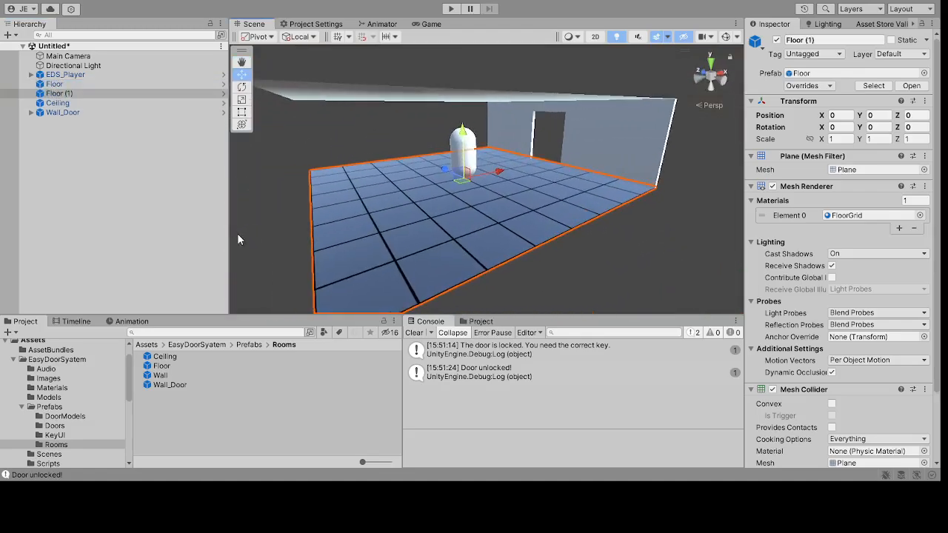
middle_click_drag(389, 206, 342, 220)
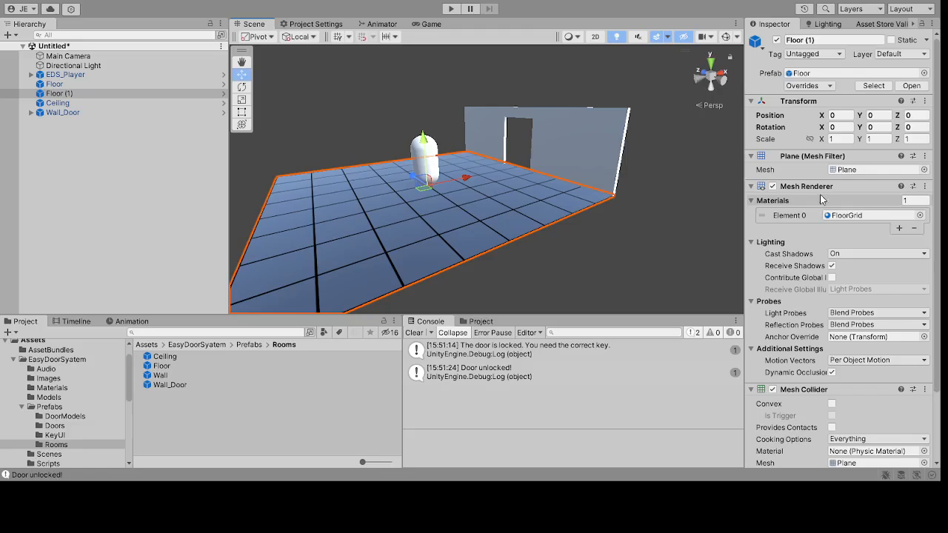
left_click(840, 116)
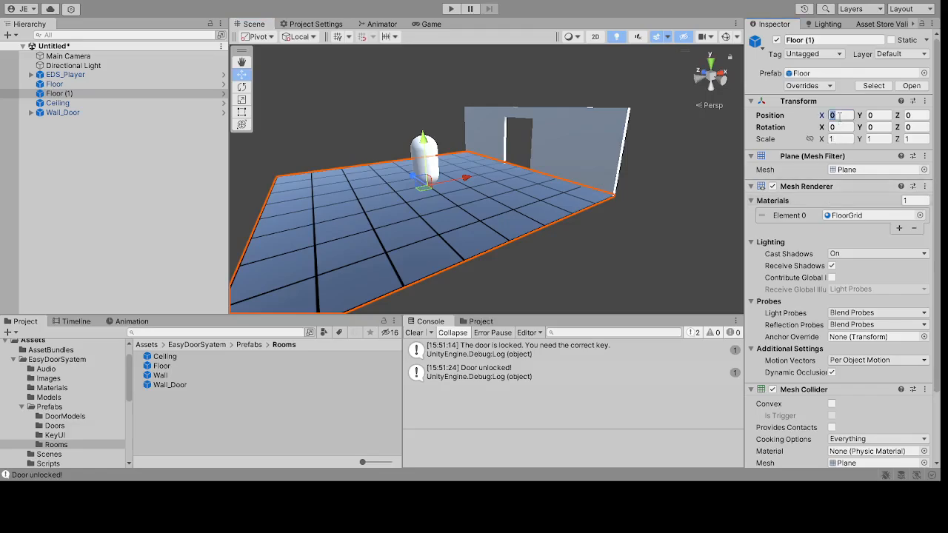
type("10")
scroll(544, 219, "up", 8)
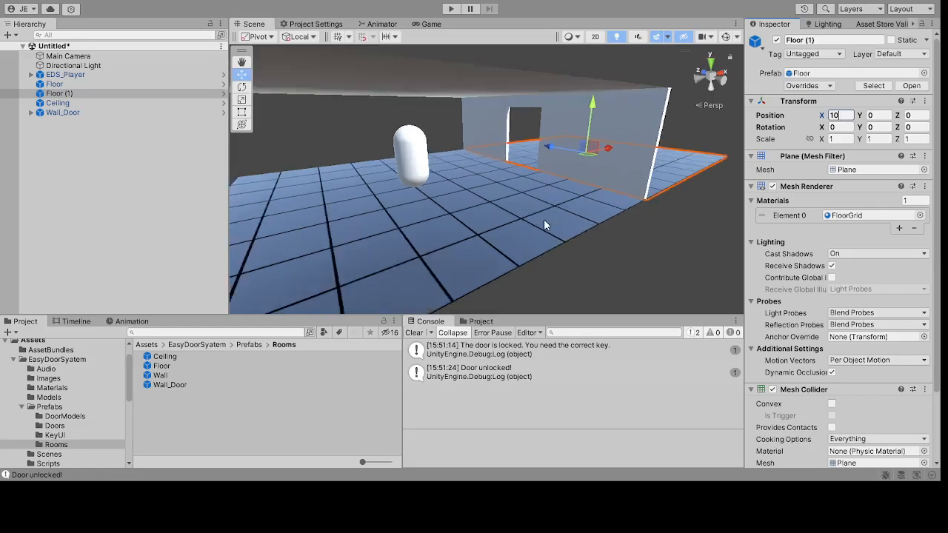
right_click_drag(544, 218, 712, 194)
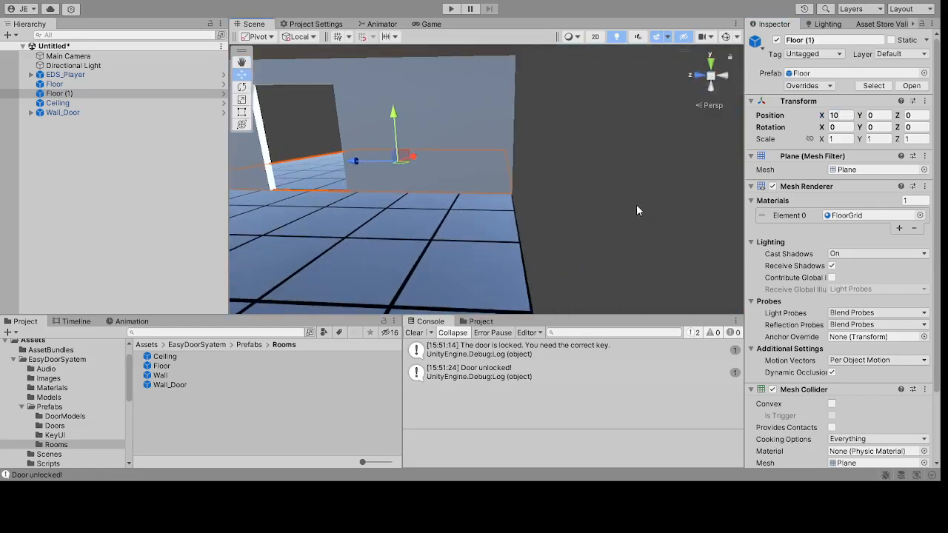
middle_click_drag(638, 206, 704, 201)
scroll(594, 199, "down", 3)
middle_click_drag(594, 200, 704, 204)
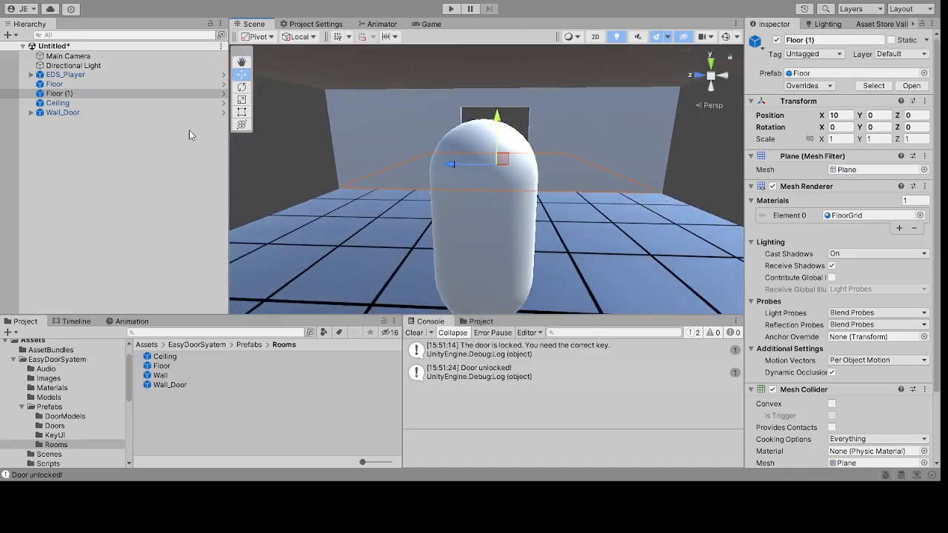
left_click(140, 140)
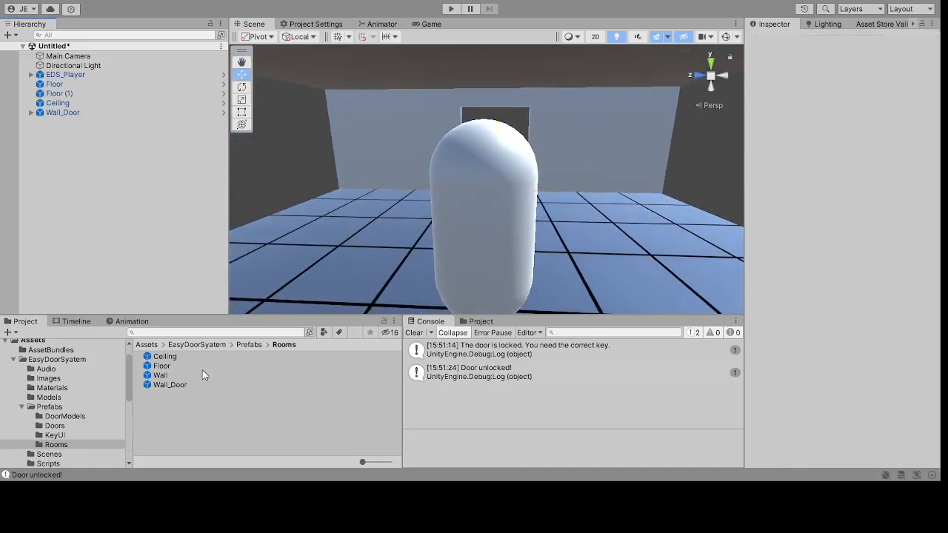
Step: Add the DoorSlideDouble prefab from the Prefabs > Doors folder to the scene
left_click(249, 346)
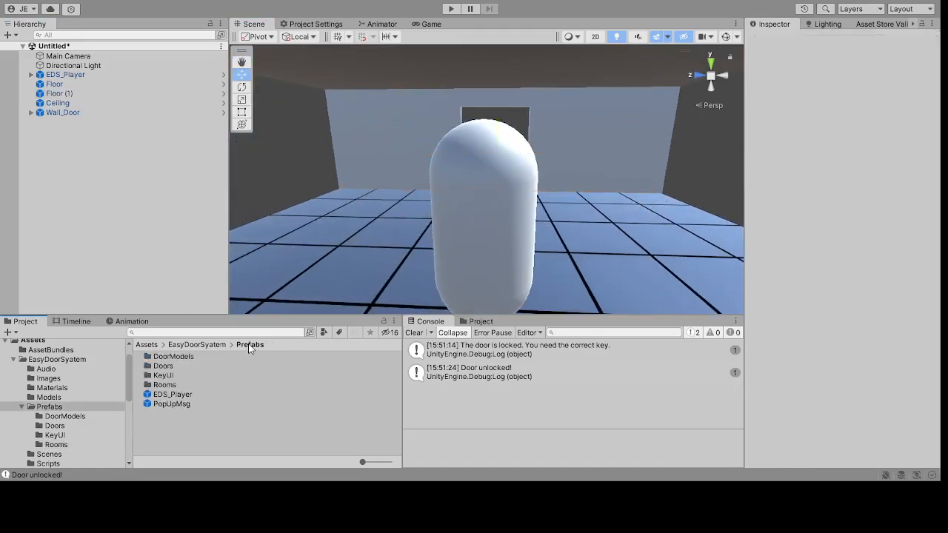
double_click(163, 366)
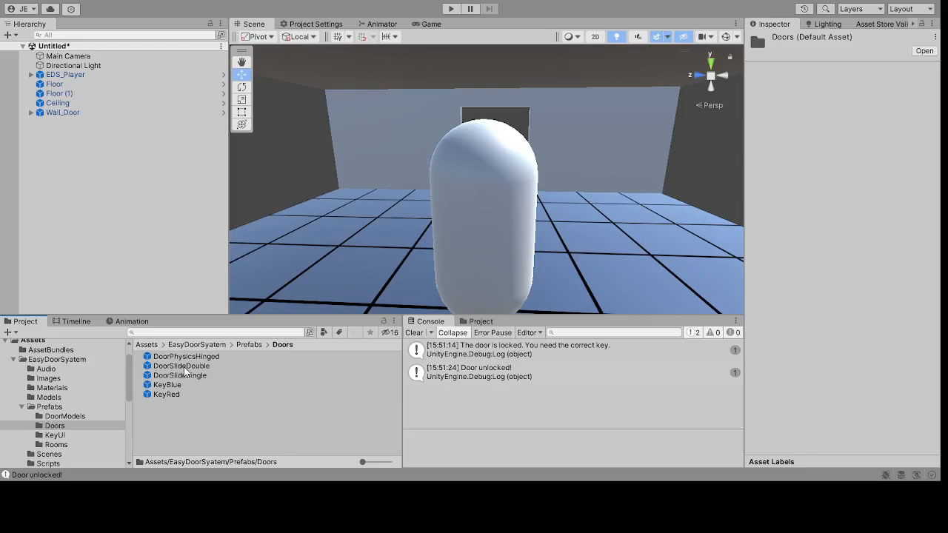
left_click_drag(180, 368, 102, 182)
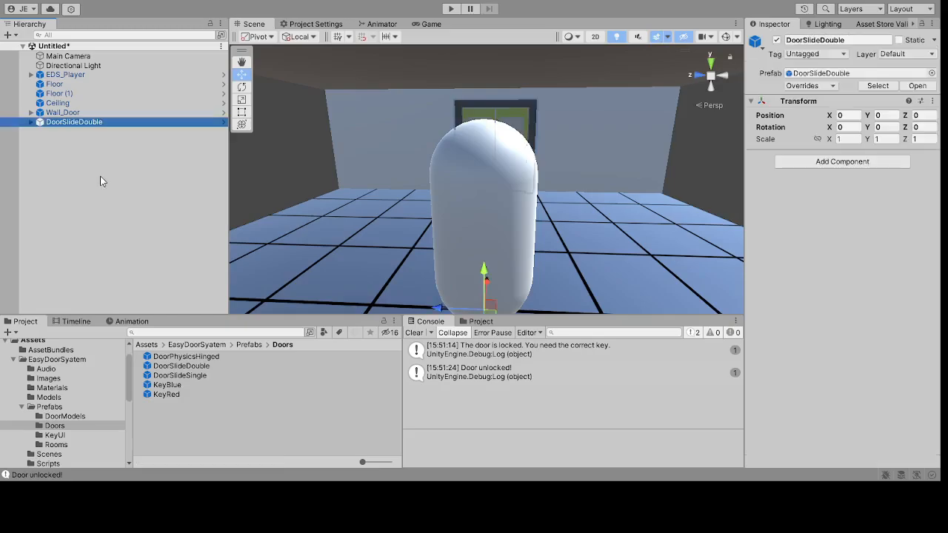
Step: Examine how the double slide door and its frame fit in the wall's doorway
scroll(622, 169, "up", 10)
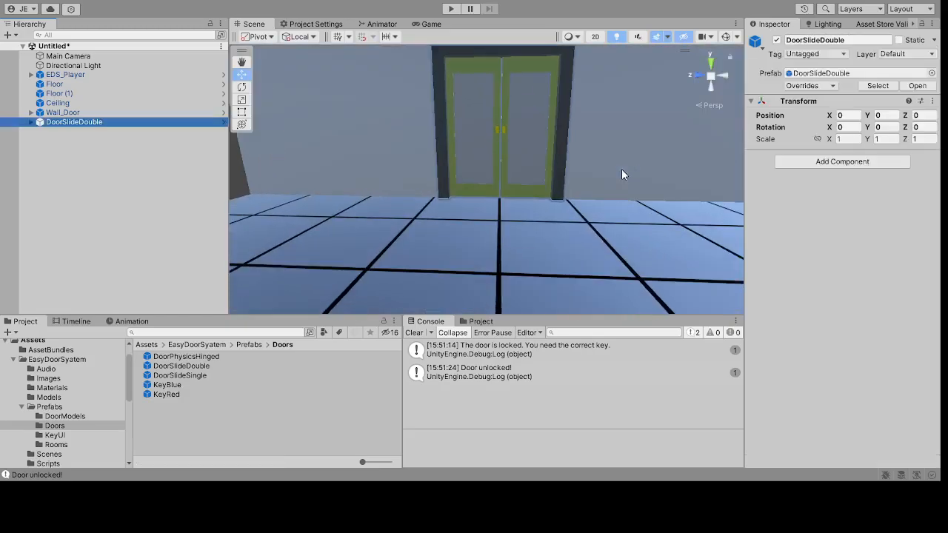
middle_click_drag(614, 180, 584, 165)
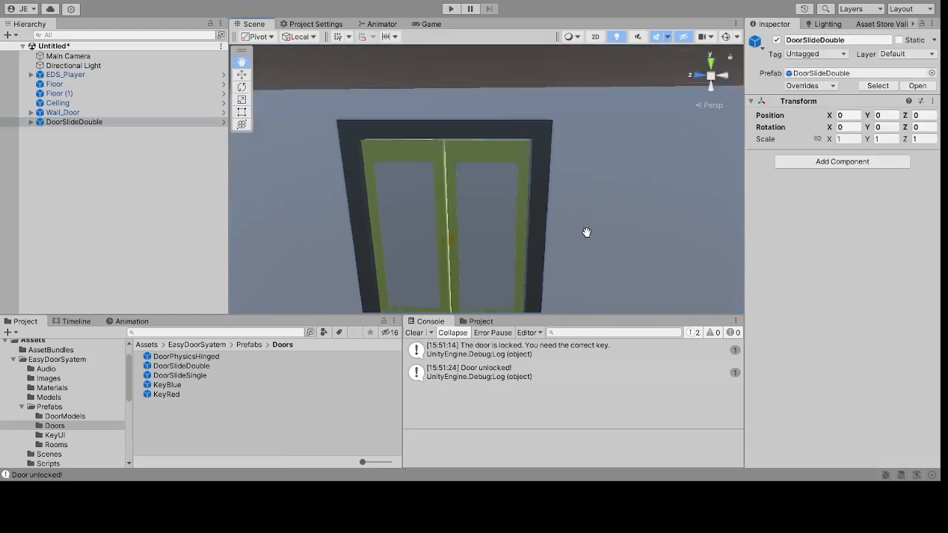
scroll(584, 174, "up", 5)
middle_click_drag(526, 156, 590, 177)
right_click_drag(635, 200, 558, 171)
scroll(562, 171, "down", 3)
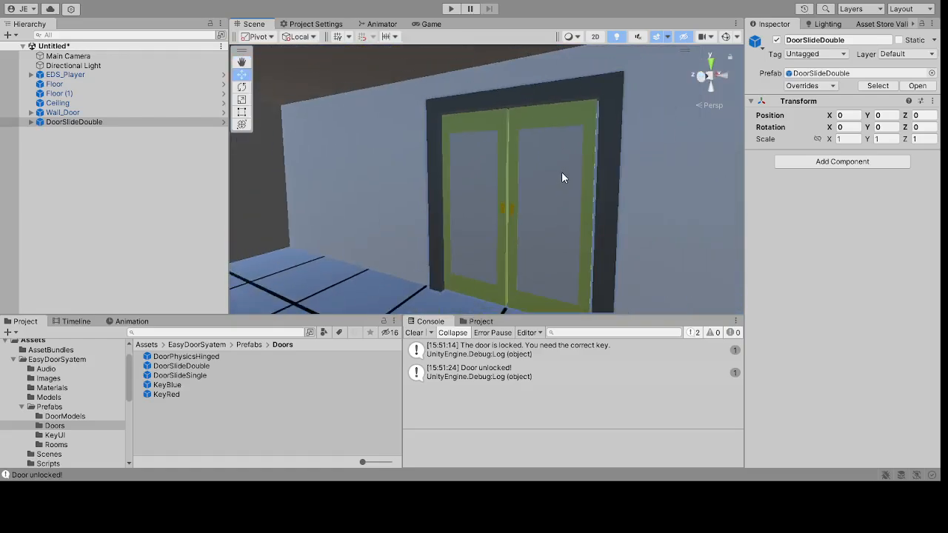
middle_click_drag(562, 172, 531, 178)
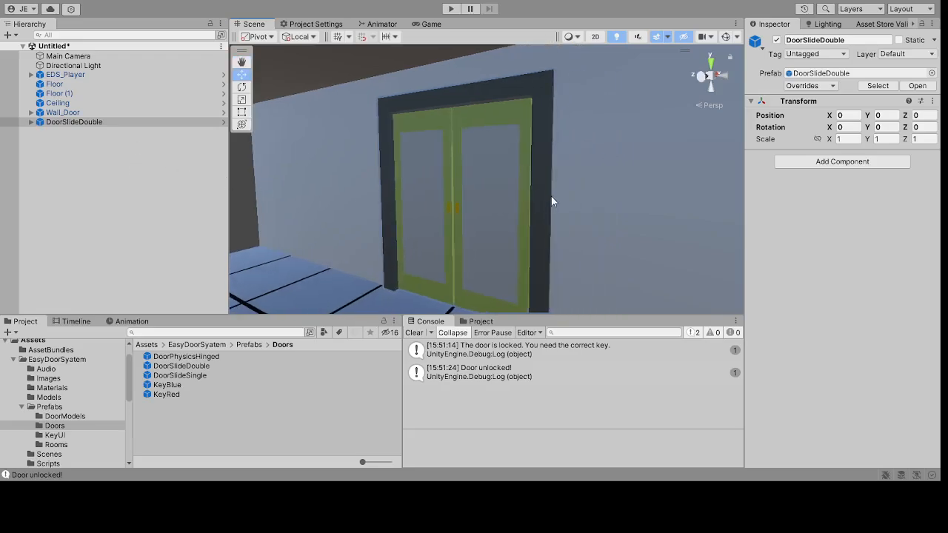
scroll(549, 200, "down", 2)
scroll(538, 202, "up", 4)
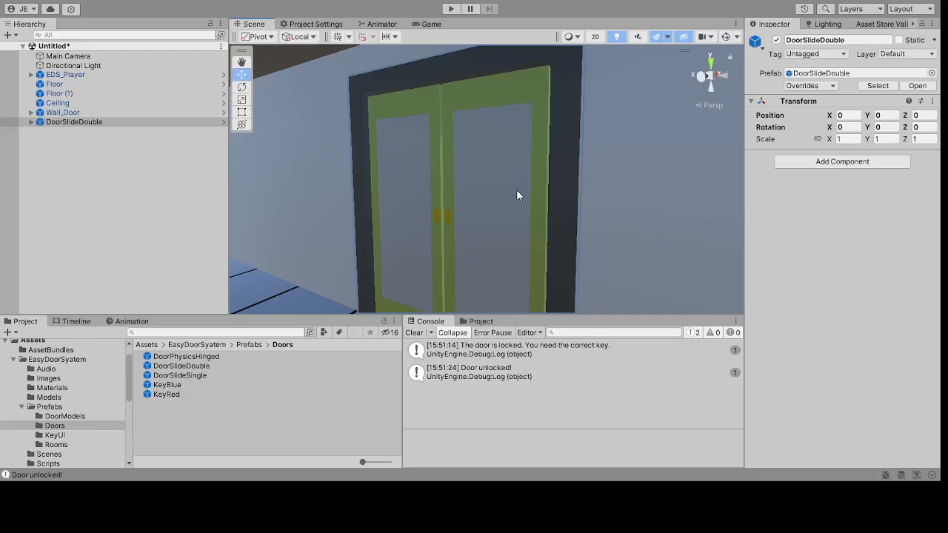
middle_click_drag(517, 191, 584, 182)
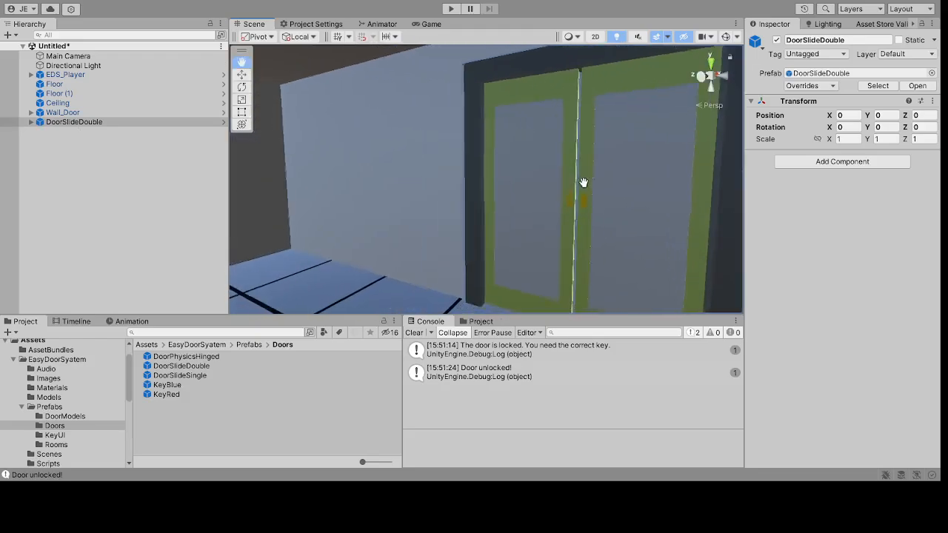
Step: Deactivate the DoorSlideDouble object so the doorway is clear for another door
left_click(71, 124)
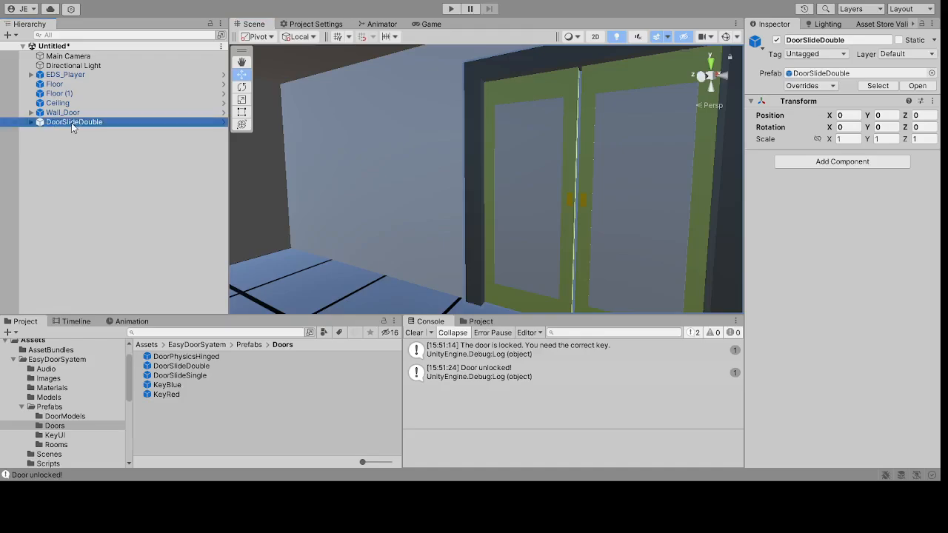
left_click(777, 40)
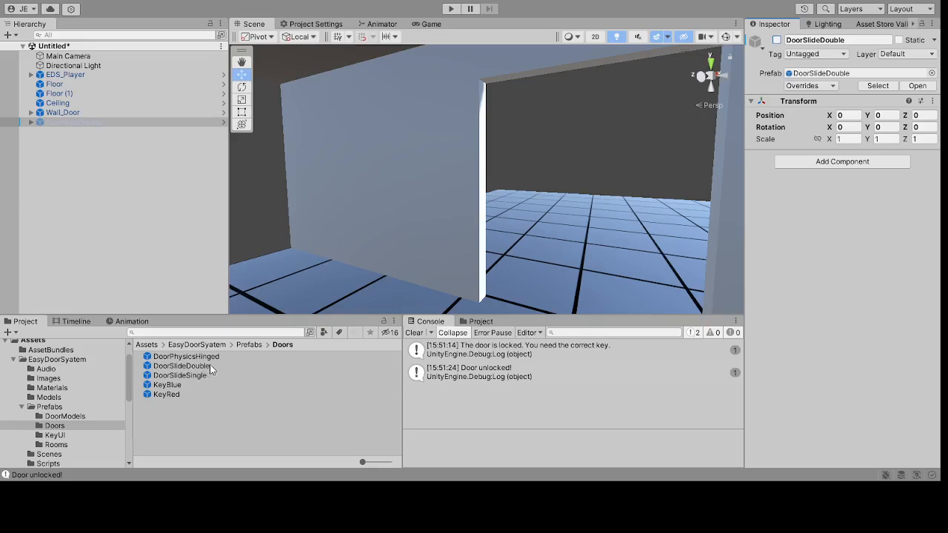
scroll(434, 260, "down", 3)
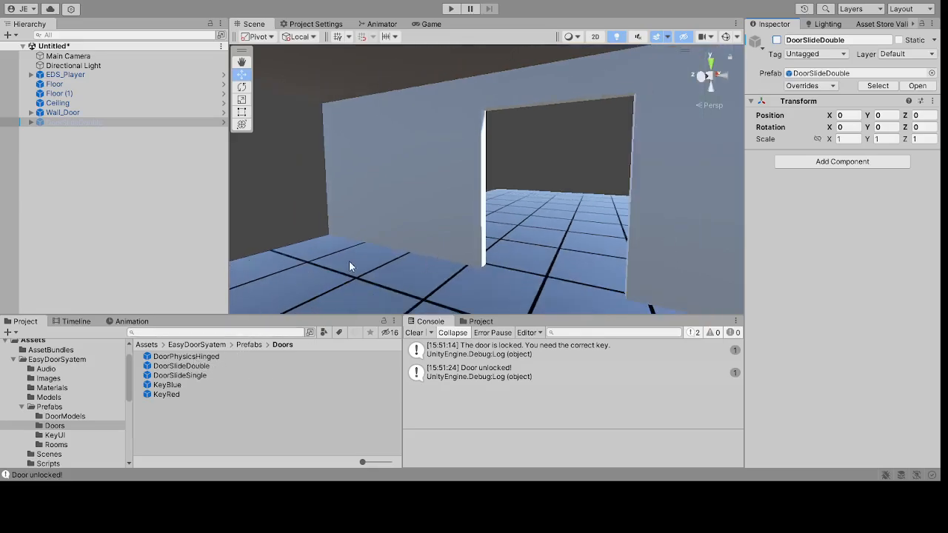
scroll(349, 260, "down", 3)
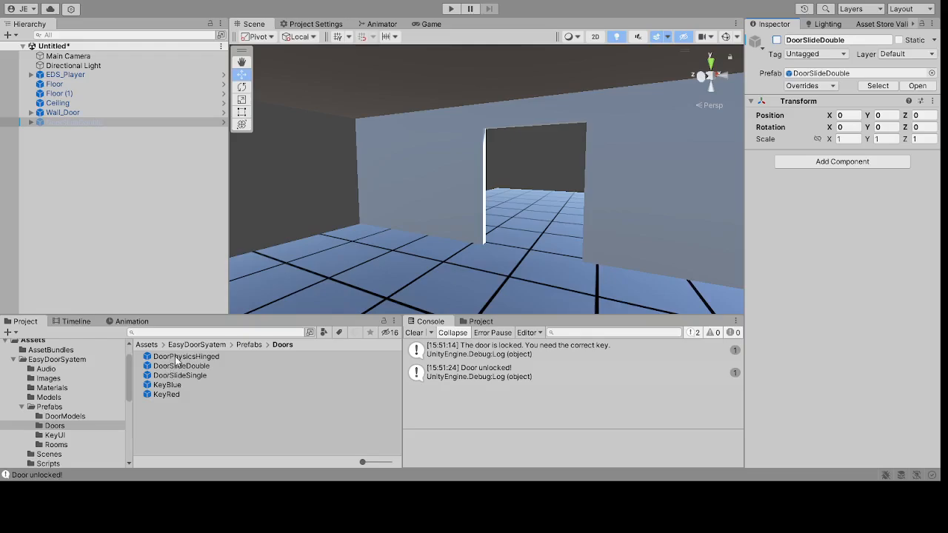
Step: Add the DoorPhysicsHinged prefab from the Doors folder to the scene
left_click_drag(176, 359, 144, 226)
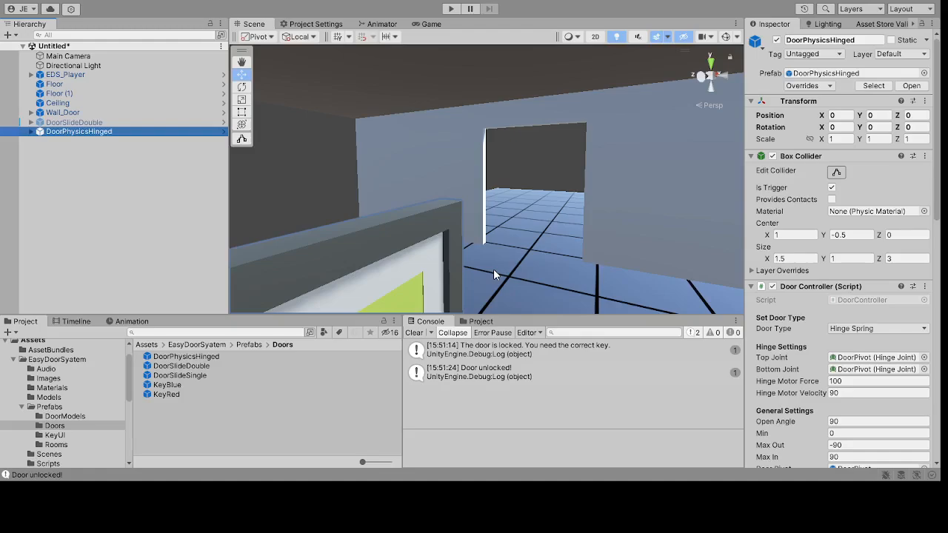
scroll(494, 270, "down", 3)
middle_click_drag(498, 240, 423, 226)
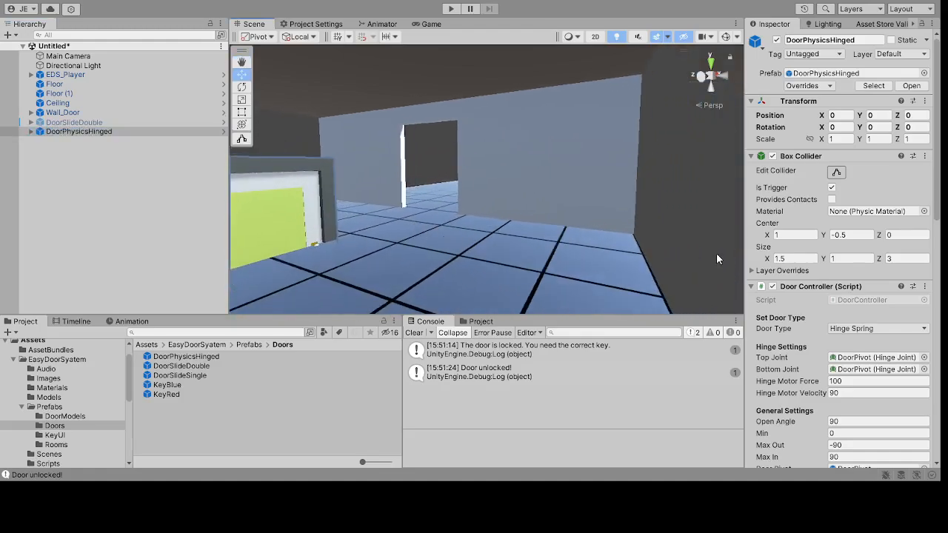
Step: Move the DoorPhysicsHinged door toward the wall to about X 4.07 and set its Y rotation to 90
key("f")
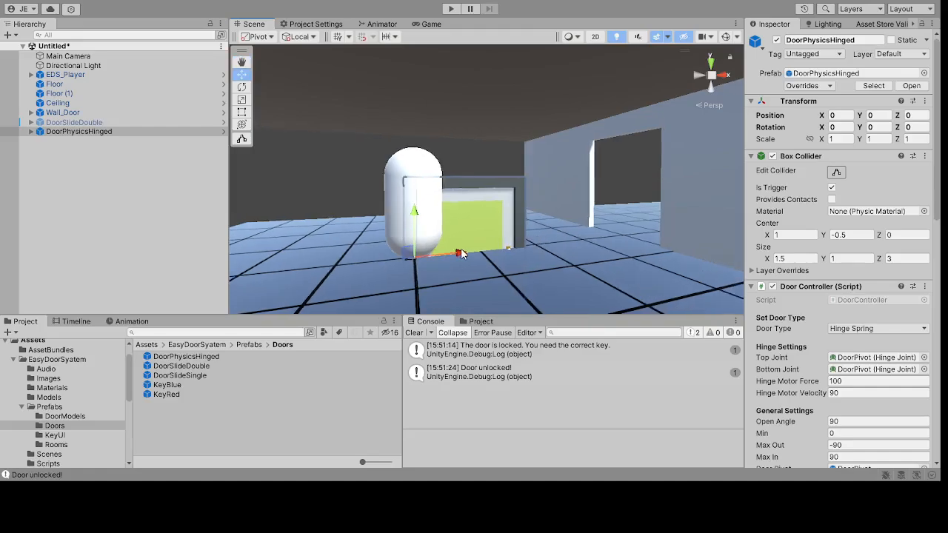
left_click_drag(461, 253, 658, 235)
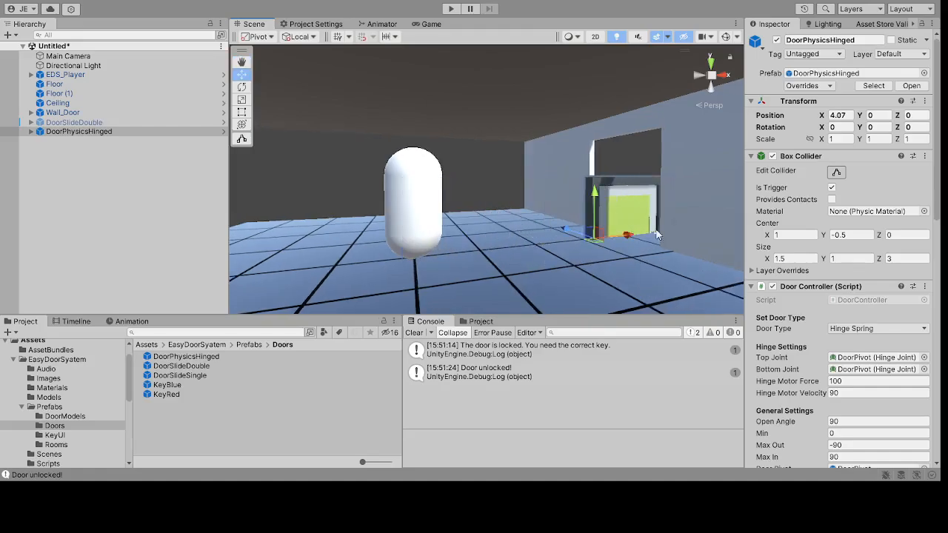
left_click(878, 127)
type("90")
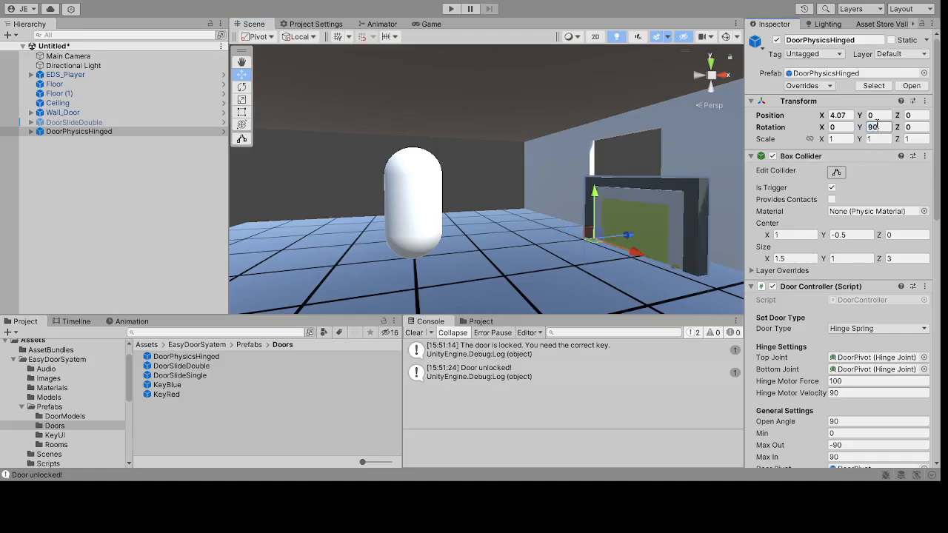
Step: Raise and slide the hinged door in front of the wall's doorway, to about X 4.55, Y 1.32, Z 0.89
scroll(650, 197, "up", 3)
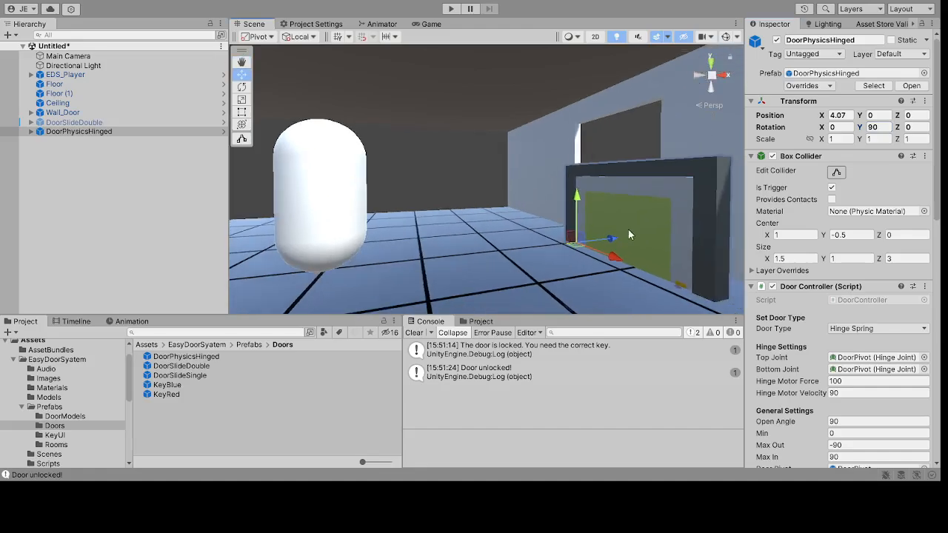
left_click_drag(579, 200, 572, 112)
middle_click_drag(612, 180, 618, 207)
right_click_drag(619, 207, 823, 232)
middle_click_drag(587, 186, 692, 191)
left_click_drag(569, 188, 525, 188)
mouse_move(485, 138)
left_mouse_down()
mouse_move(486, 161)
mouse_move(487, 151)
left_mouse_up()
middle_click_drag(487, 151, 406, 219)
left_click_drag(397, 221, 409, 215)
scroll(442, 225, "up", 5)
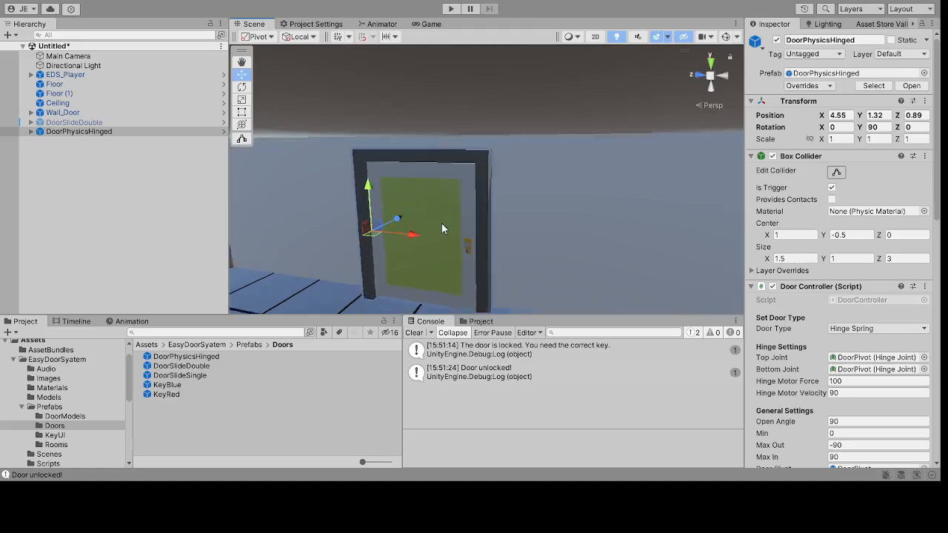
Step: Push the hinged door into the wall's thickness and lower it to the floor, at about X 4.913, Y 1.242
right_click_drag(520, 220, 405, 239)
middle_click_drag(404, 239, 292, 241)
left_click_drag(399, 202, 423, 209)
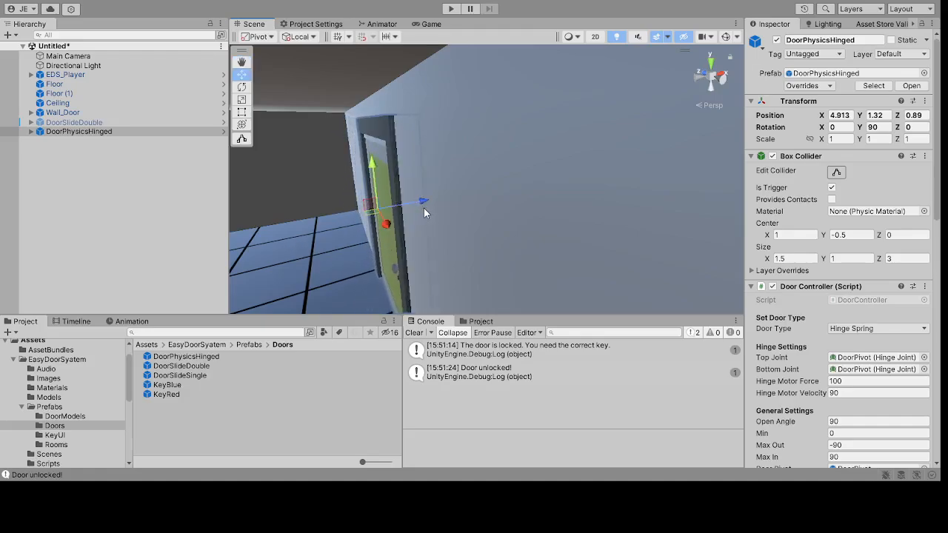
left_click_drag(374, 168, 375, 173)
middle_click_drag(437, 183, 551, 255)
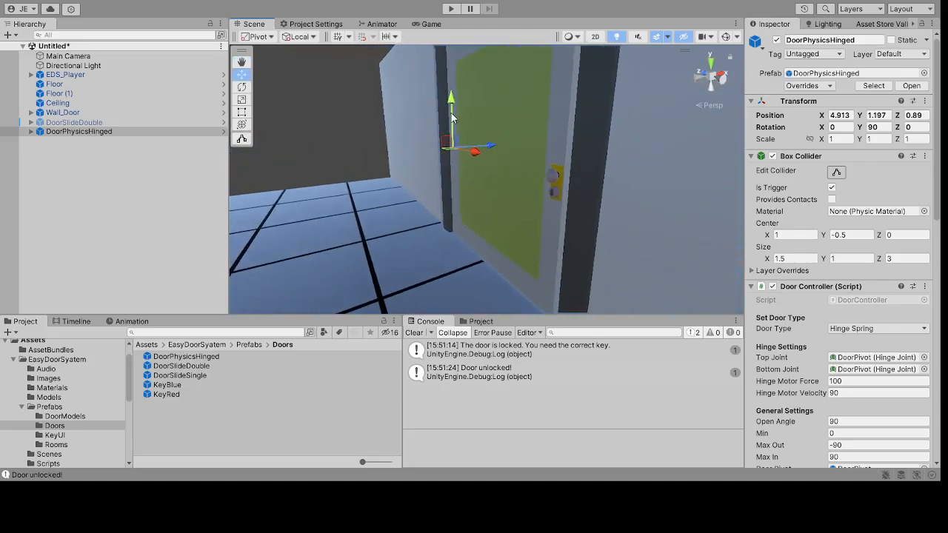
left_click_drag(451, 106, 450, 102)
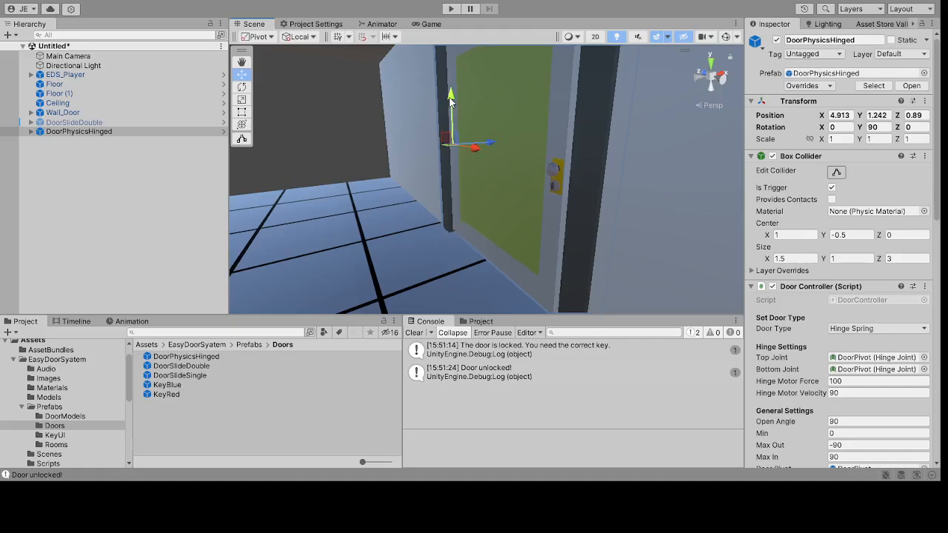
Step: Align the hinged door sideways in the doorway by setting its Z position to 1
middle_click_drag(497, 176, 621, 238)
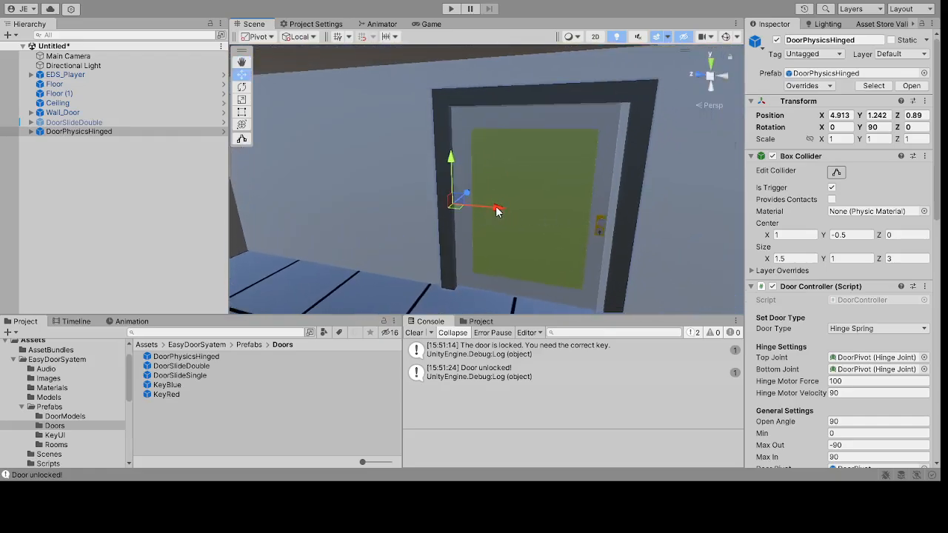
left_click_drag(497, 211, 490, 213)
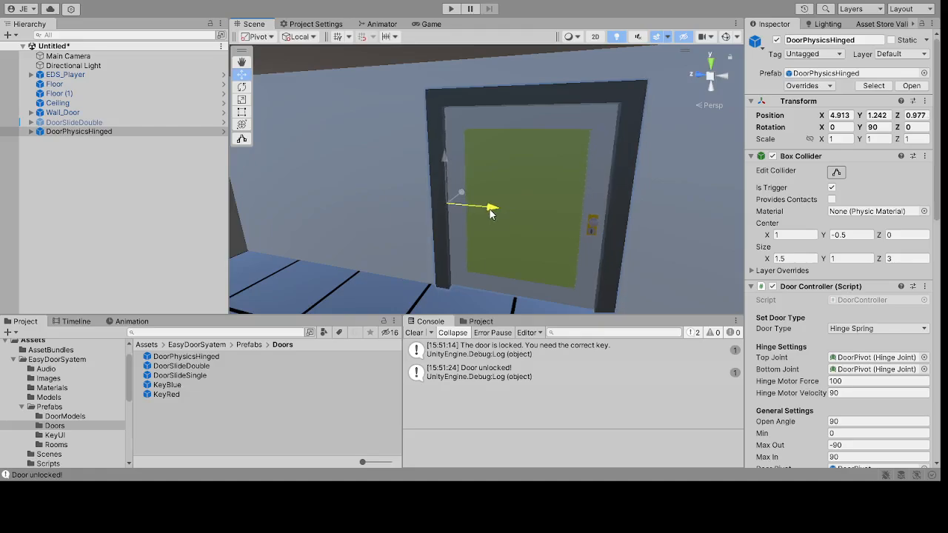
scroll(700, 191, "down", 2)
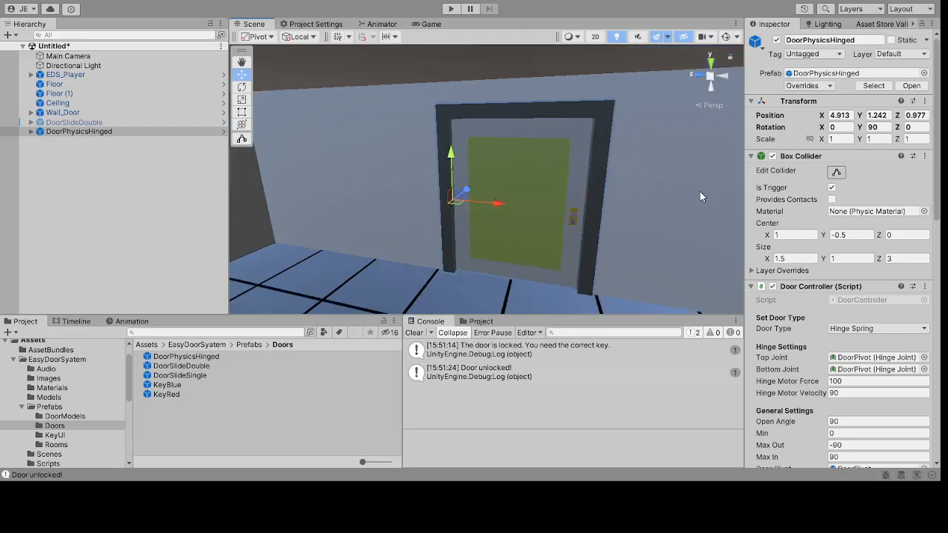
middle_click_drag(700, 191, 750, 172)
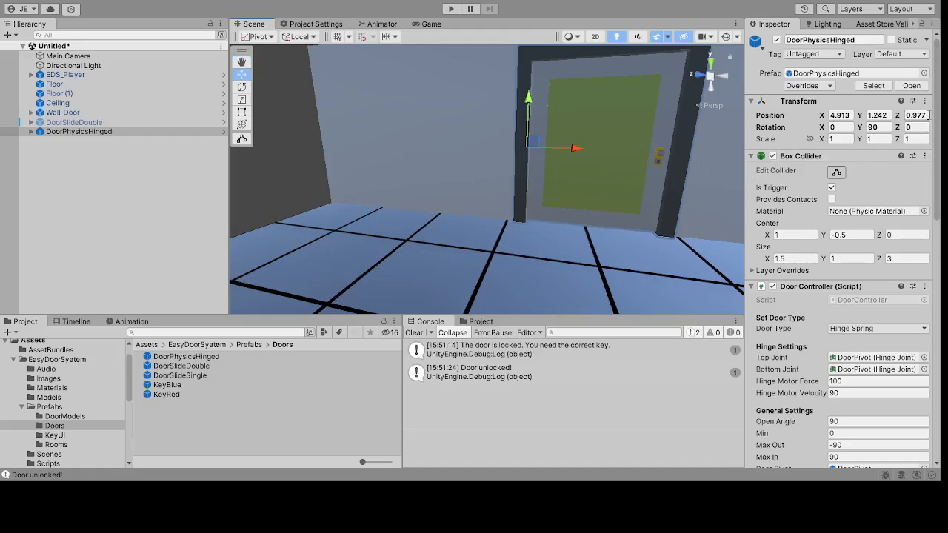
left_click(927, 115)
type("1")
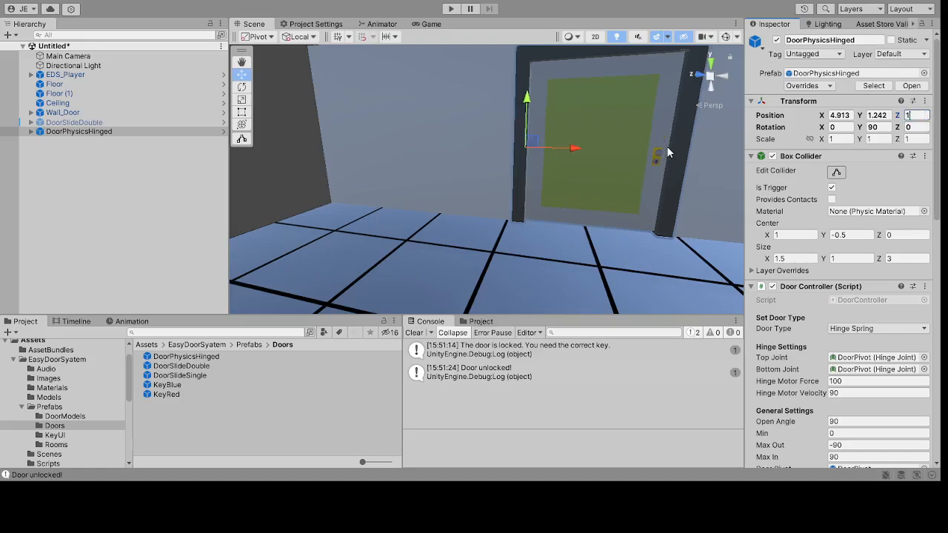
Step: Turn on collider editing for DoorPhysicsHinged and examine how its trigger box sits around the doorway
scroll(667, 152, "up", 10)
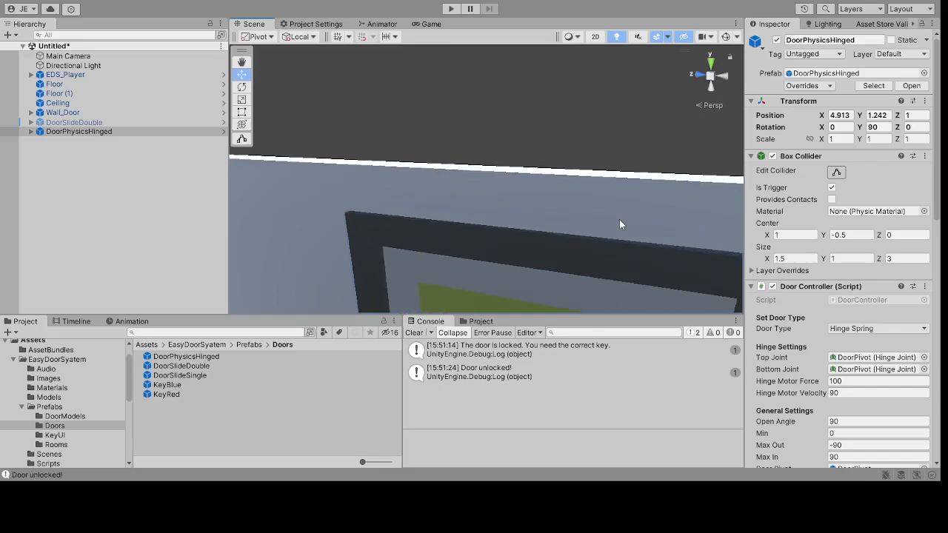
middle_click_drag(620, 221, 567, 239)
right_click_drag(568, 239, 353, 225)
middle_click_drag(353, 225, 431, 196)
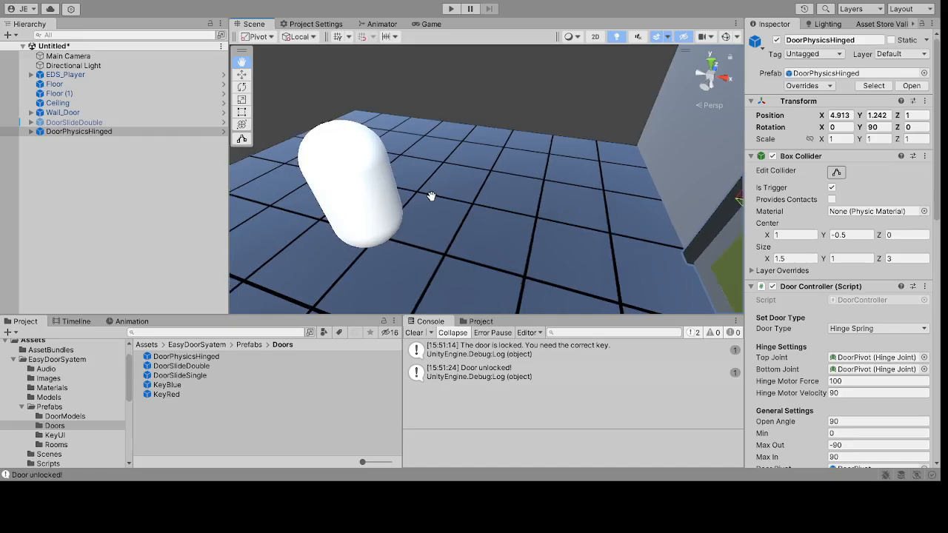
key("f")
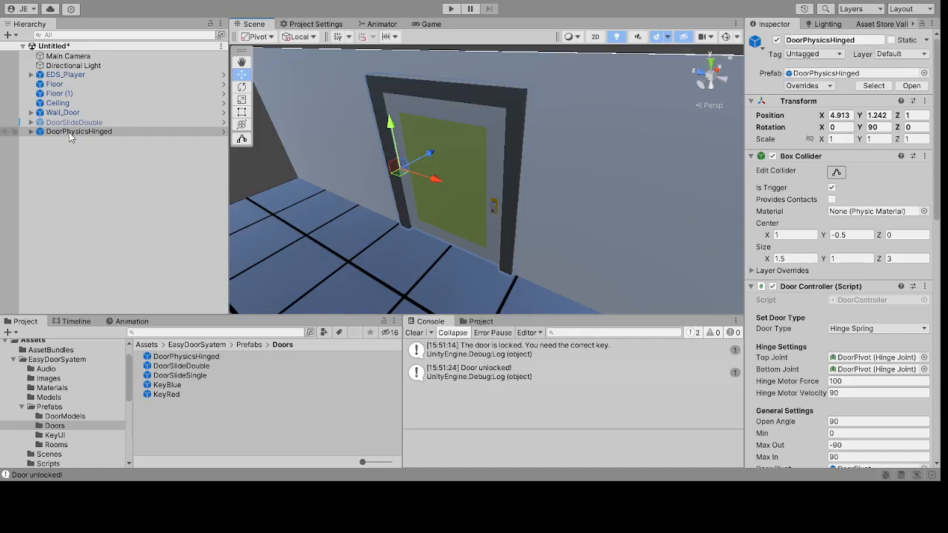
scroll(893, 212, "down", 2)
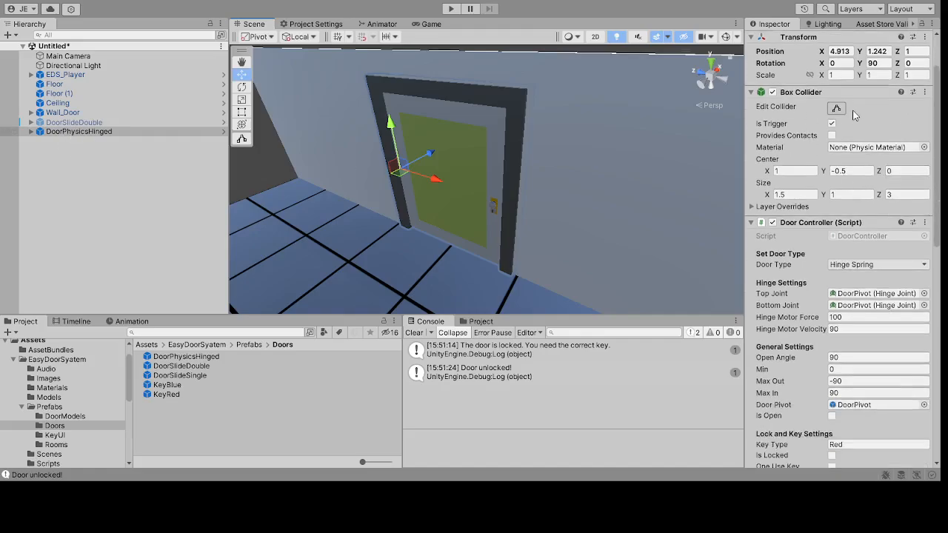
left_click(837, 109)
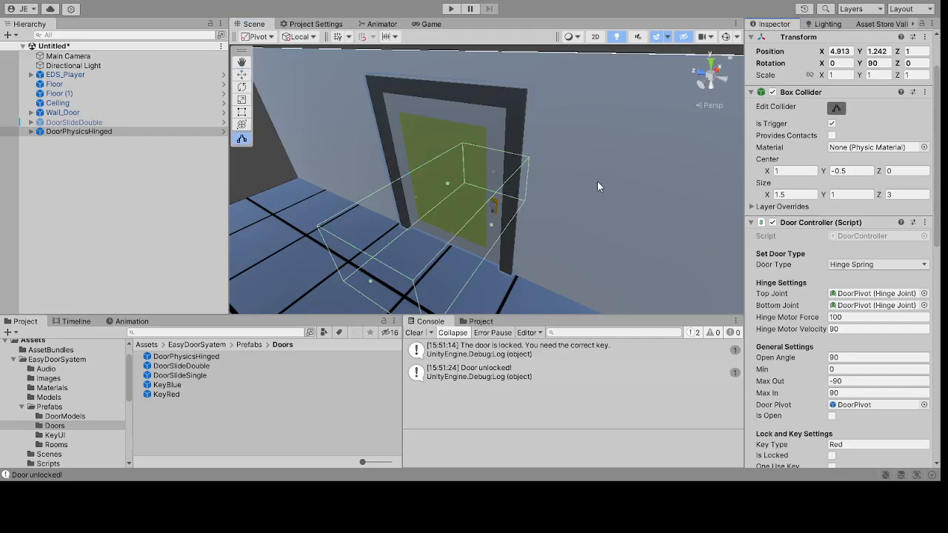
middle_click_drag(568, 188, 559, 155)
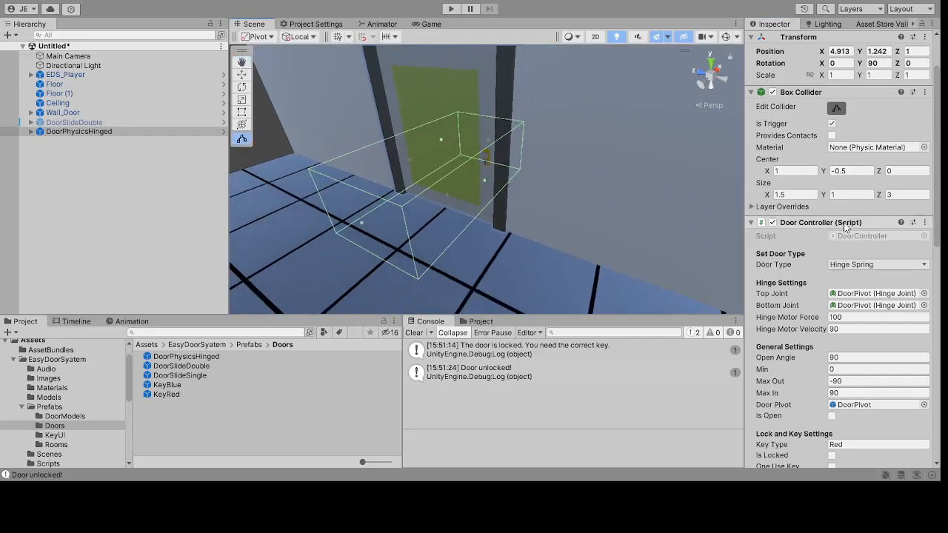
scroll(429, 127, "down", 2)
scroll(475, 169, "down", 2)
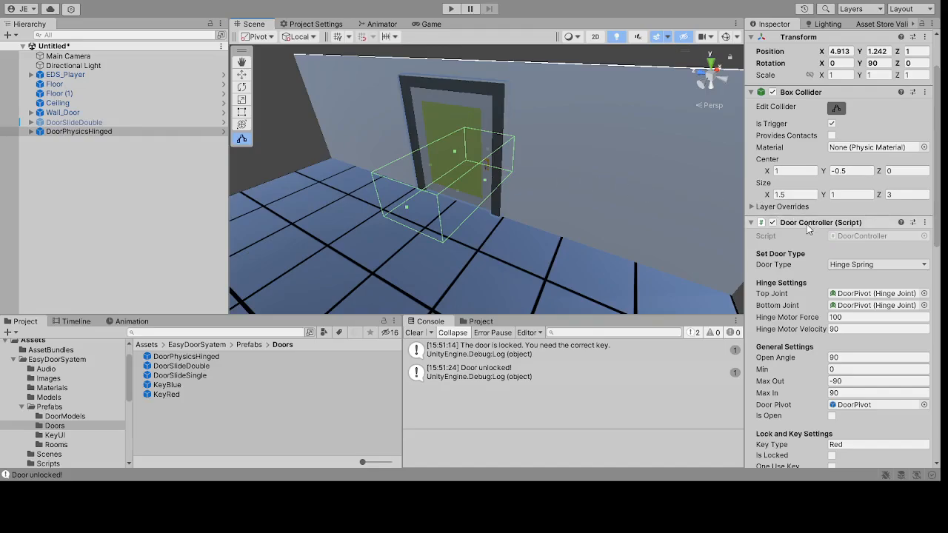
Step: Review the Door Controller's hinge and general settings on DoorPhysicsHinged, keeping Door Type at Hinge Spring
scroll(809, 233, "down", 2)
scroll(809, 233, "down", 1)
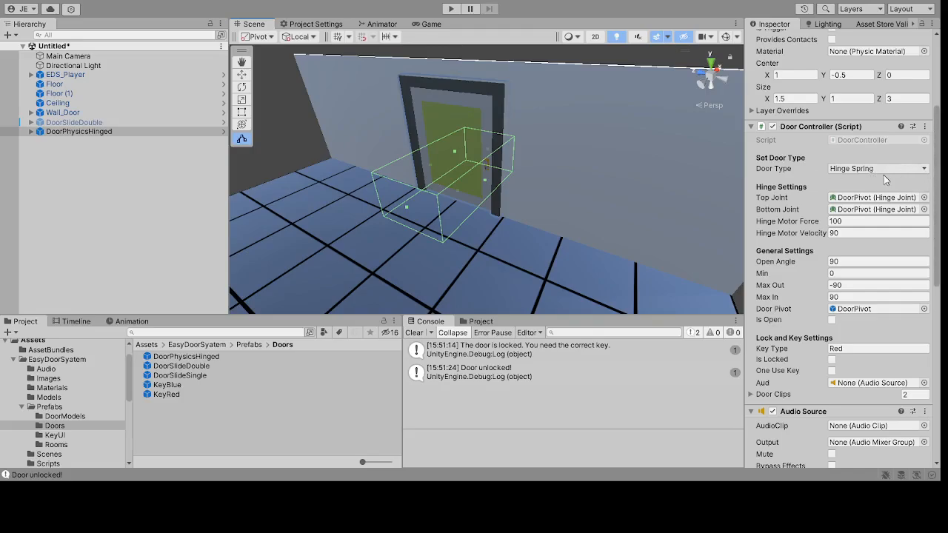
left_click(874, 185)
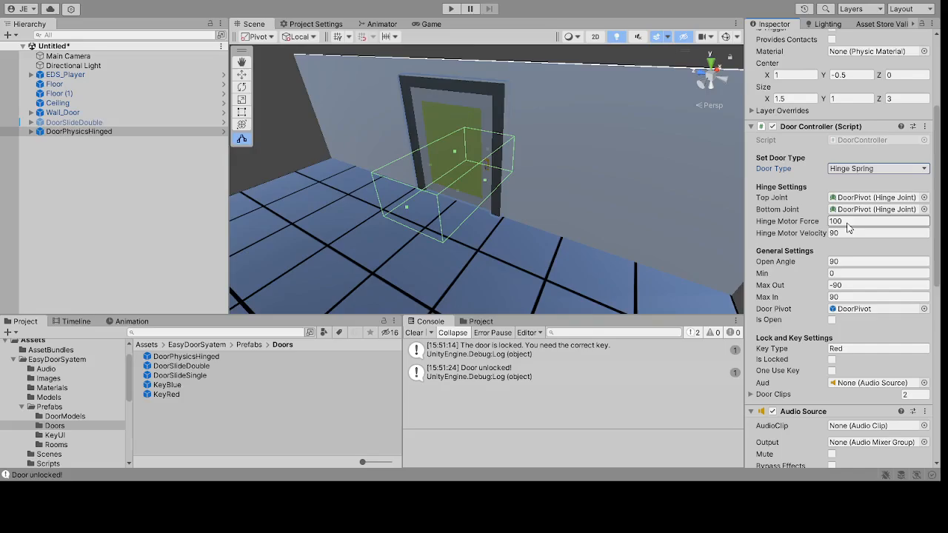
Step: Locate the object assigned as Door Pivot in the hierarchy and examine the DoorRigidBodyFrame's collider beside the door
left_click(859, 309)
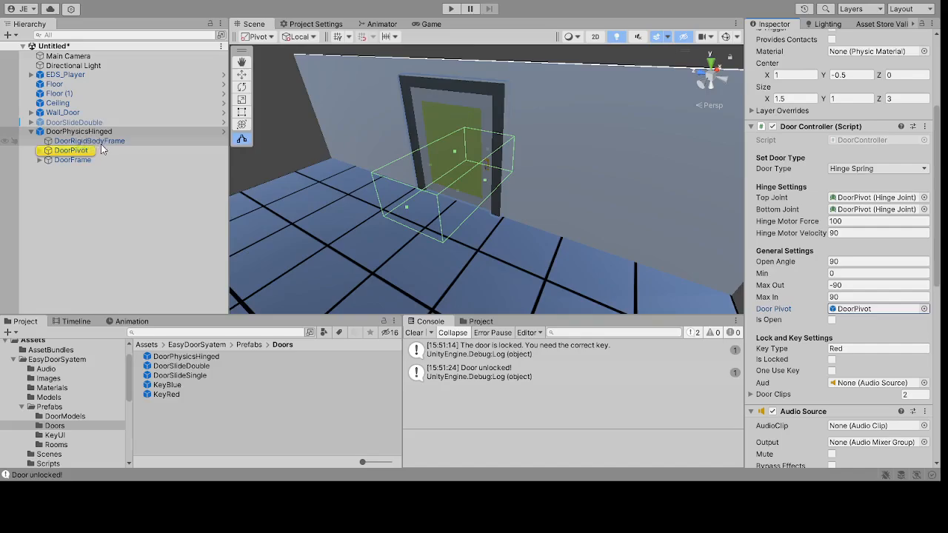
double_click(92, 140)
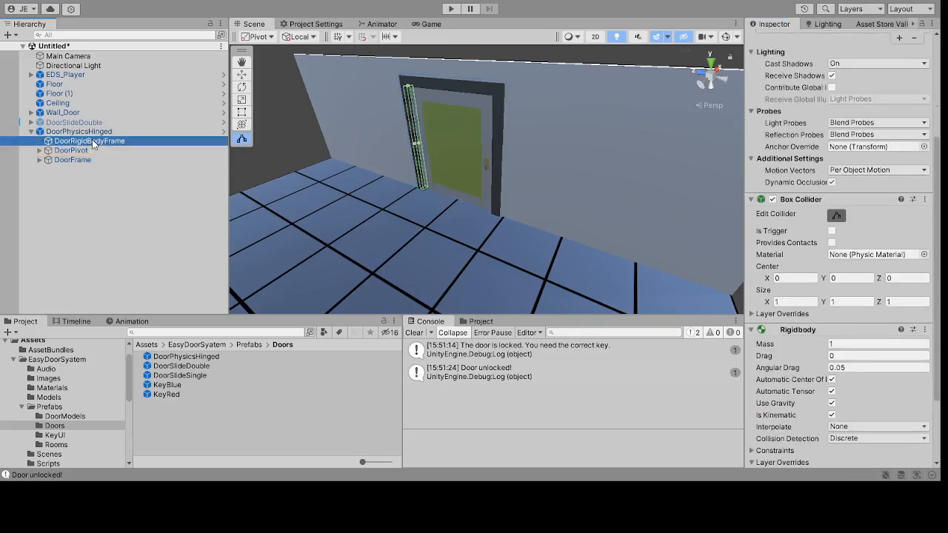
left_click_drag(475, 169, 596, 91, "alt")
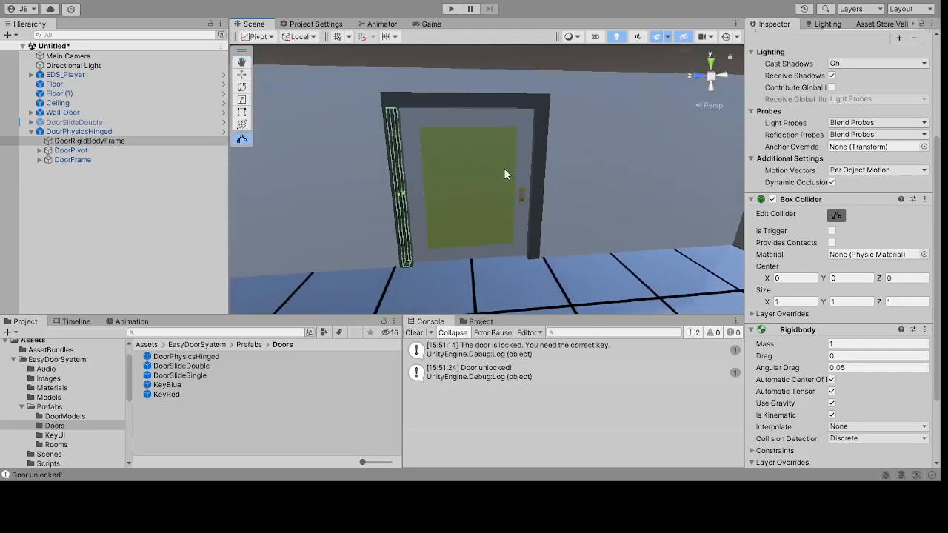
Step: Show the scene gizmos while reviewing DoorPhysicsHinged's Door Controller and Audio Source components, and hide them again
left_click(726, 37)
left_click(78, 131)
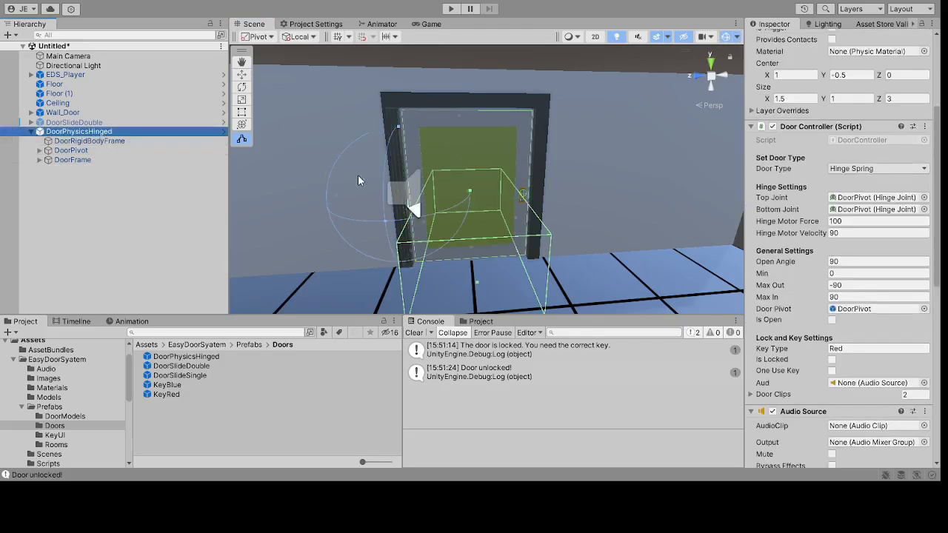
scroll(438, 186, "up", 1)
scroll(815, 296, "down", 1)
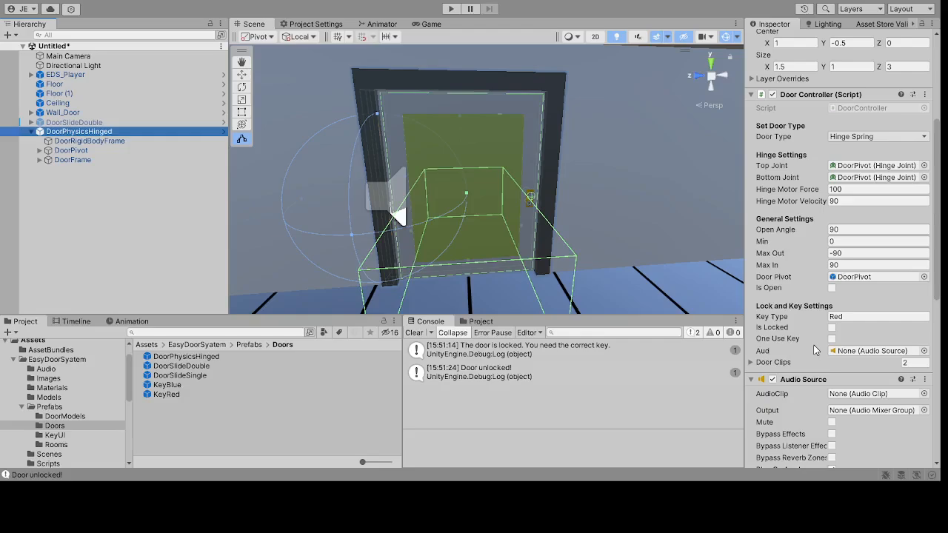
scroll(812, 341, "down", 5)
scroll(810, 338, "up", 9)
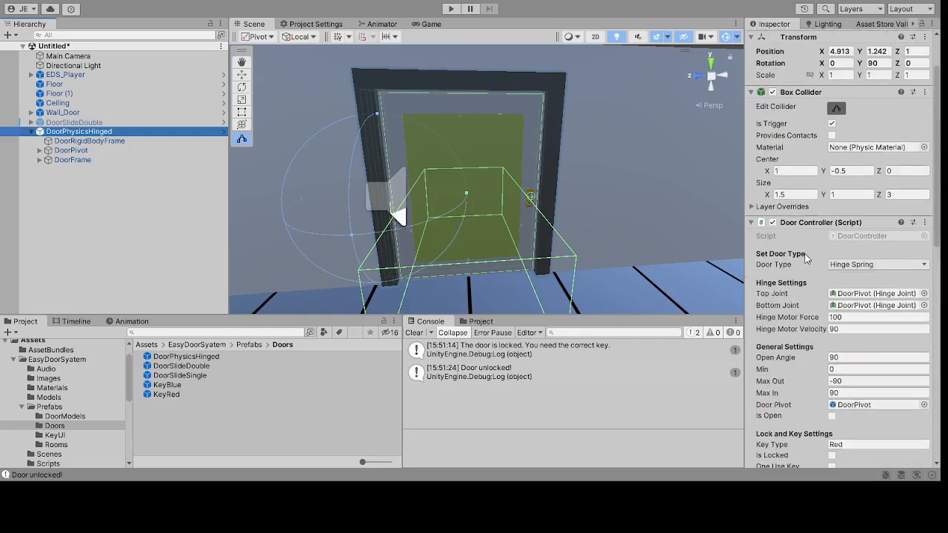
scroll(824, 274, "down", 10)
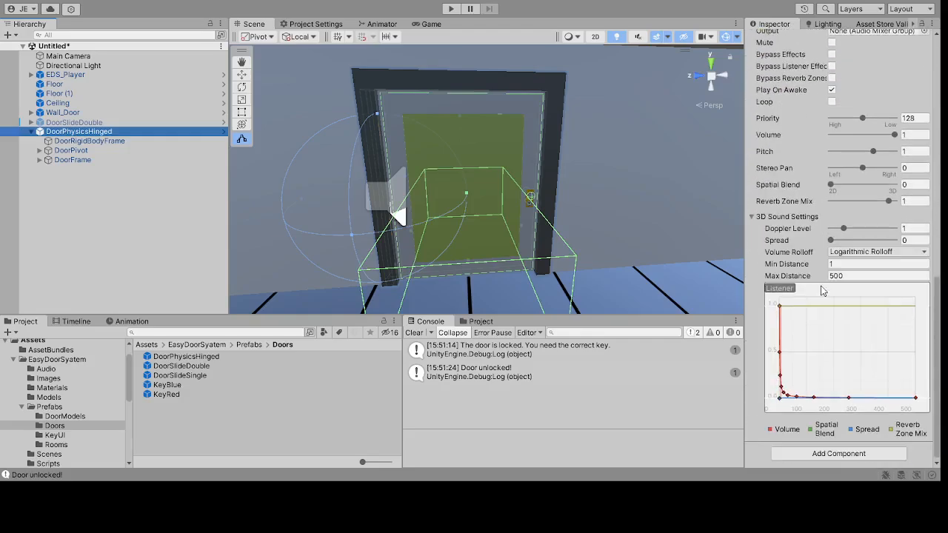
scroll(820, 290, "up", 3)
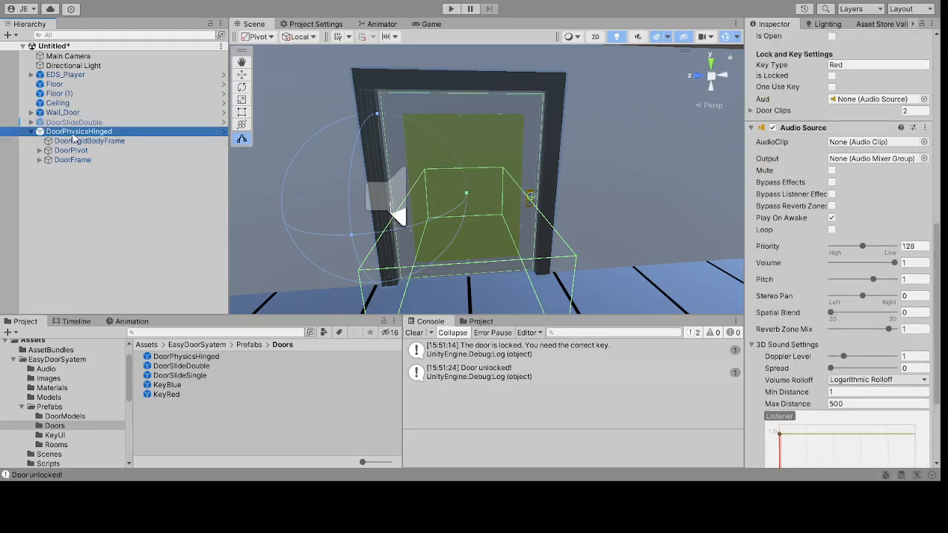
left_click(728, 37)
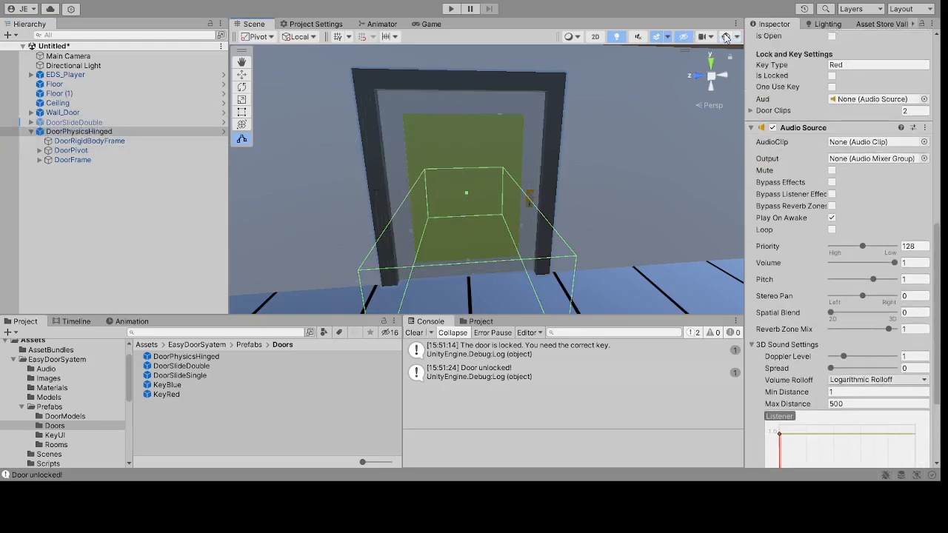
Step: Examine the DoorRigidBodyFrame and the DoorPivot child, including the pivot's Transform, Rigidbody and Hinge Joint settings
left_click(74, 142)
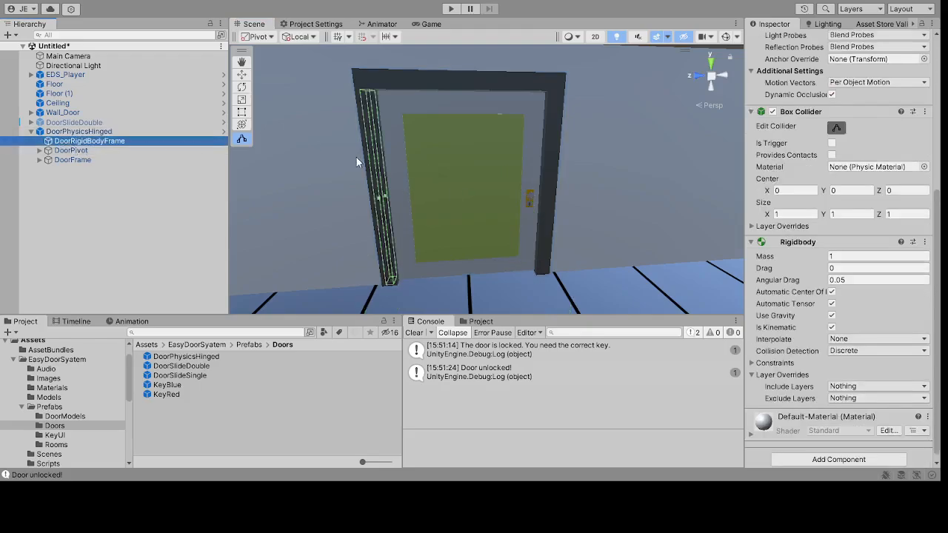
left_click(110, 151)
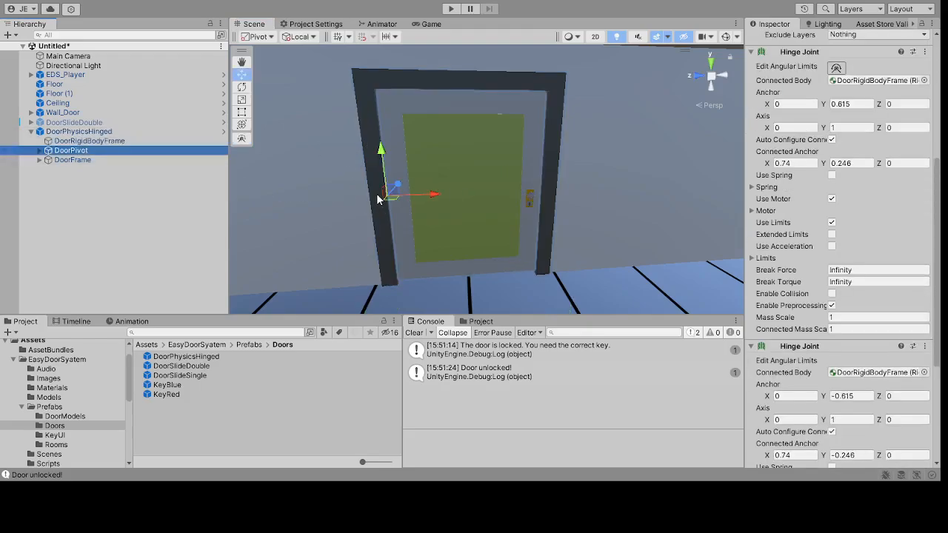
middle_click_drag(378, 198, 369, 168)
scroll(420, 193, "up", 3)
scroll(832, 135, "up", 5)
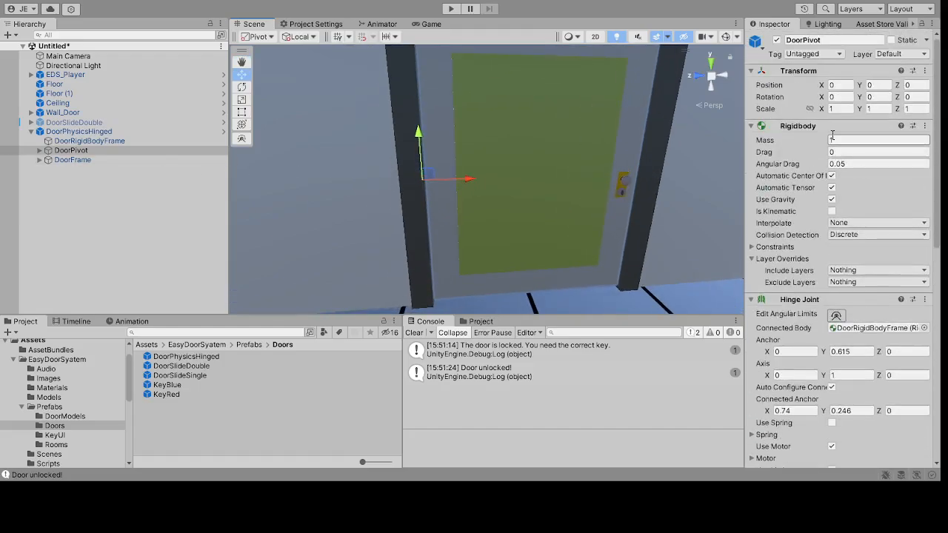
left_click(832, 86)
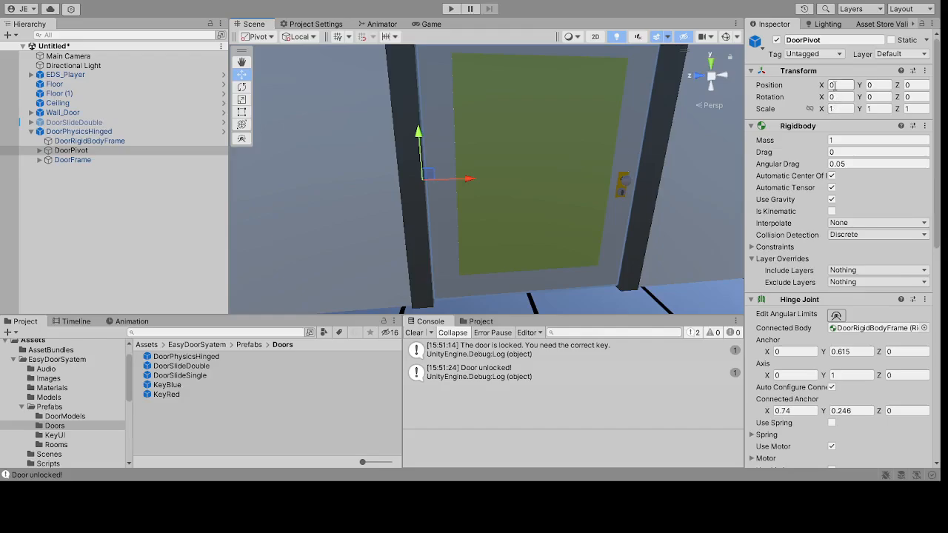
Step: Examine DoorPivot's Transform and its SingleDoor child's Transform, mesh and collider components, looking at the door in the scene
left_click(914, 109)
scroll(554, 164, "down", 5)
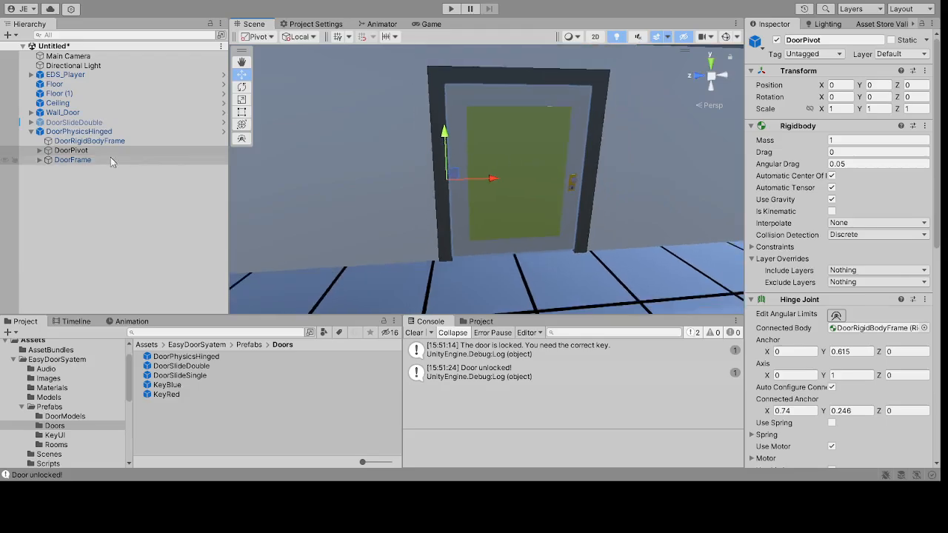
left_click(75, 161)
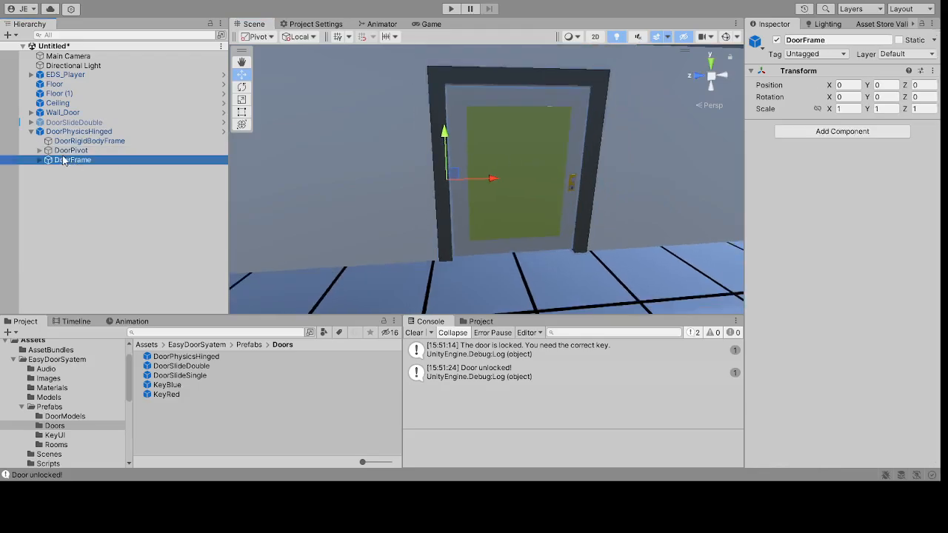
left_click(64, 152)
left_click(39, 151)
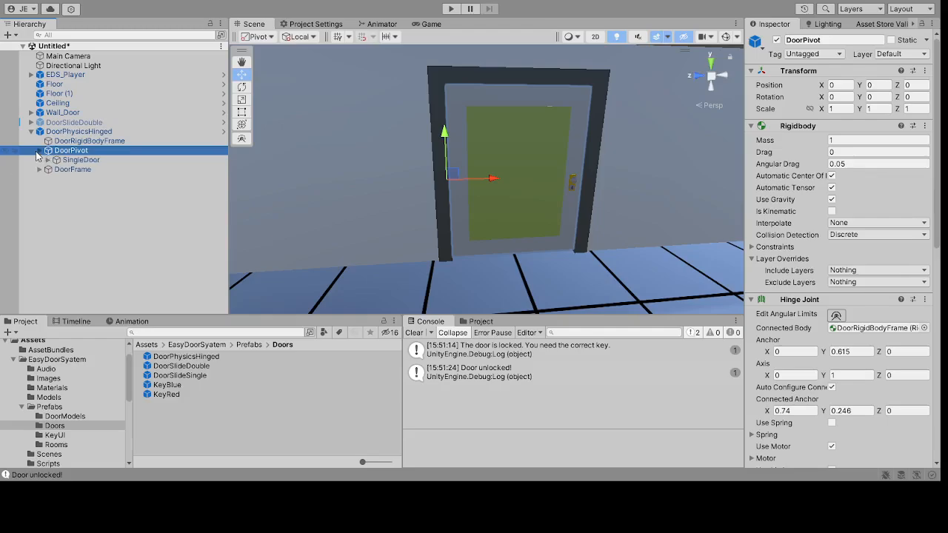
left_click(80, 160)
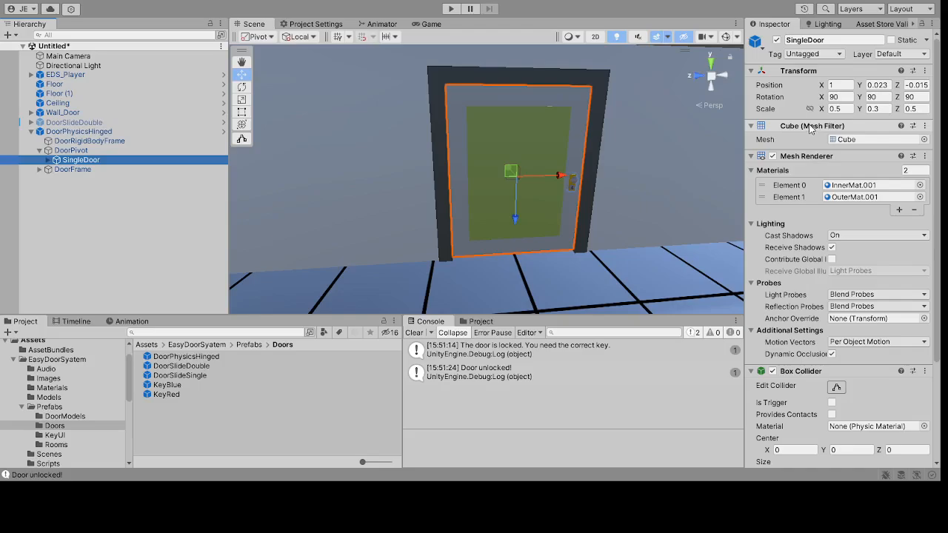
scroll(530, 189, "up", 5)
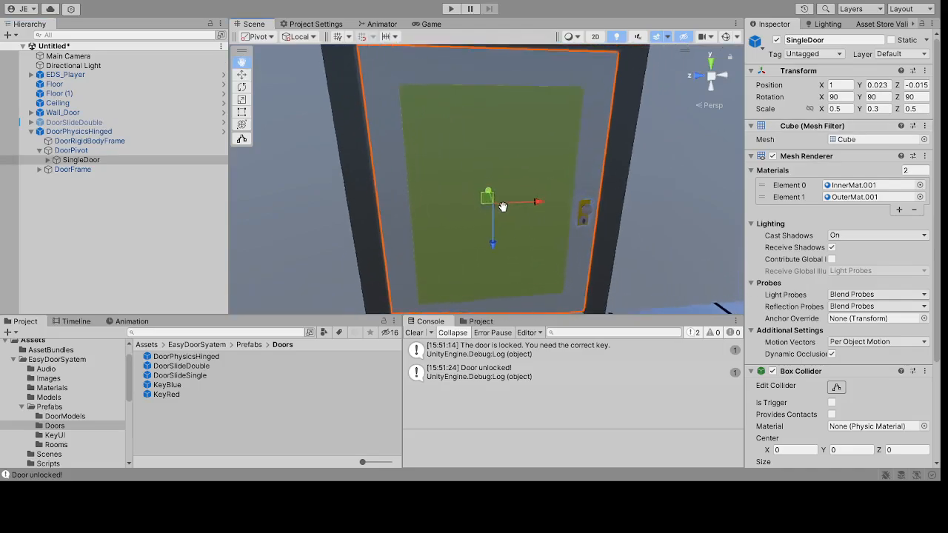
middle_click_drag(503, 206, 503, 227)
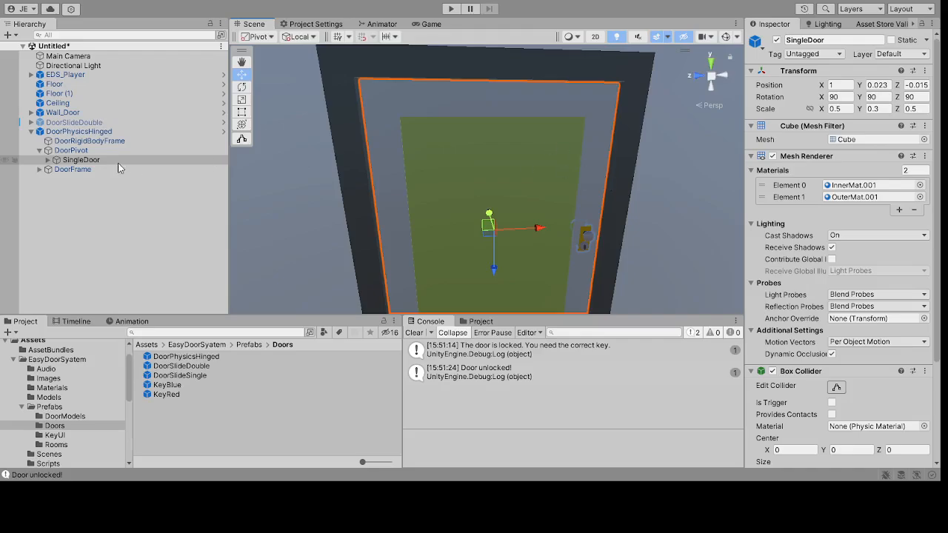
scroll(520, 183, "down", 3)
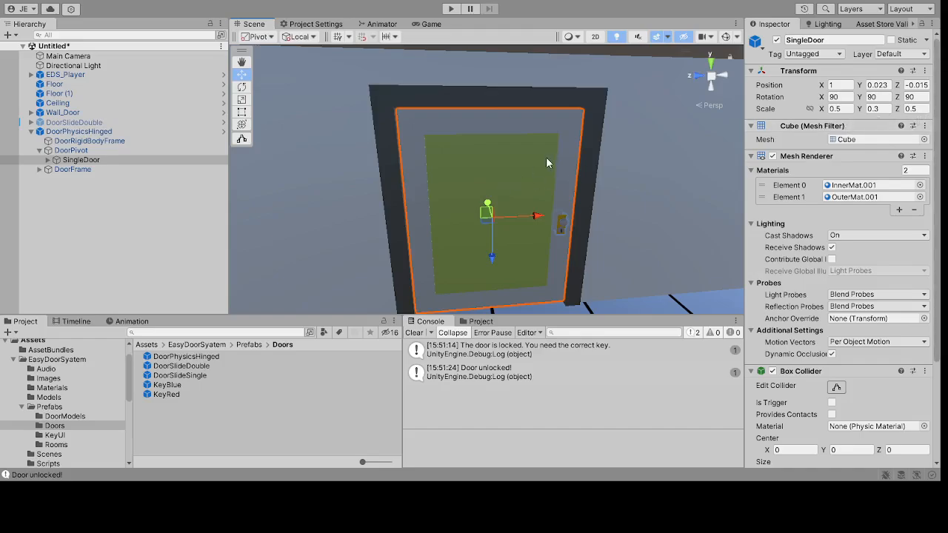
left_click(78, 151)
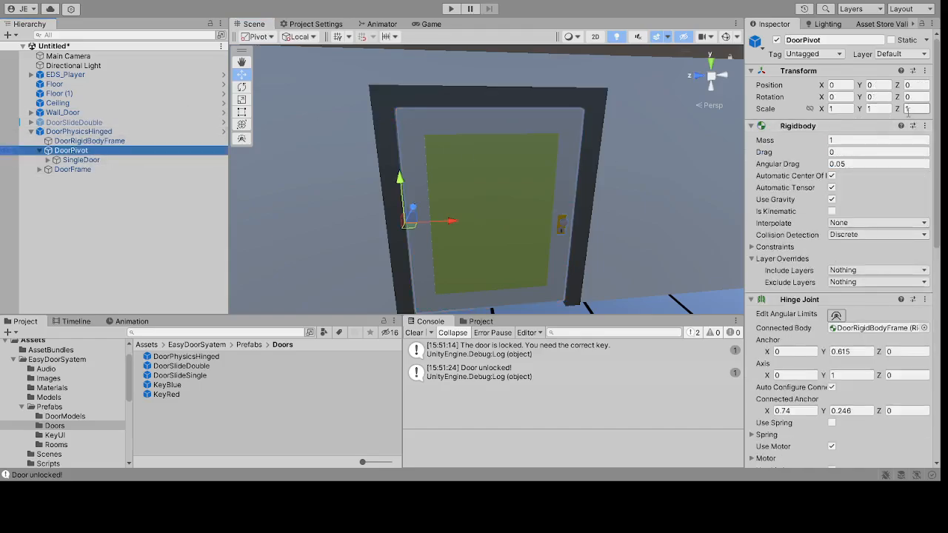
Step: Examine DoorFrame and its two Side pieces and Top piece, and collapse DoorFrame and DoorPivot in the hierarchy
left_click(83, 170)
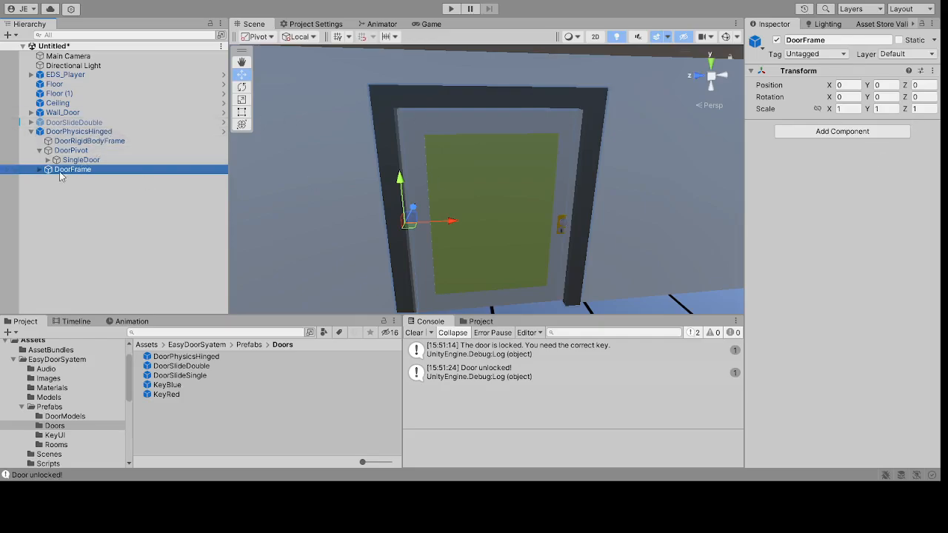
left_click(39, 170)
left_click(71, 179)
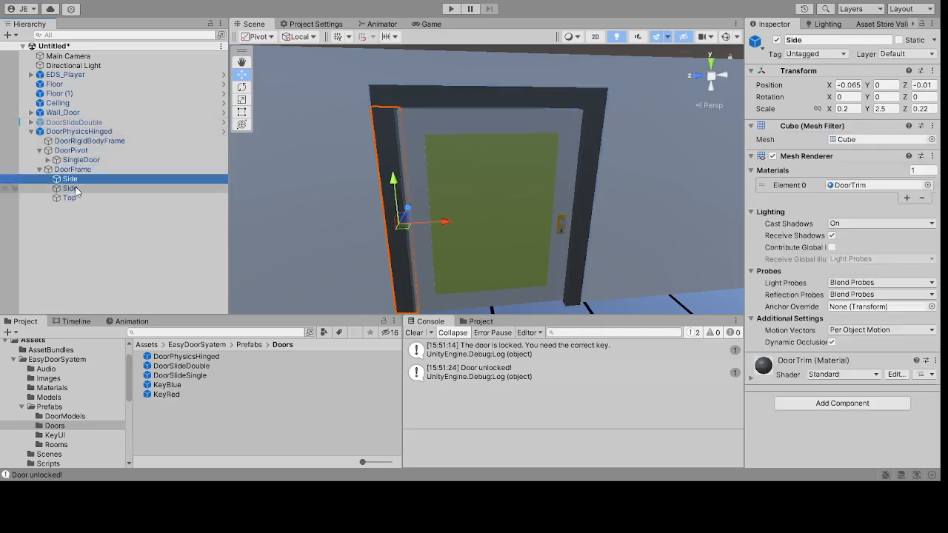
left_click(74, 189)
left_click(70, 198)
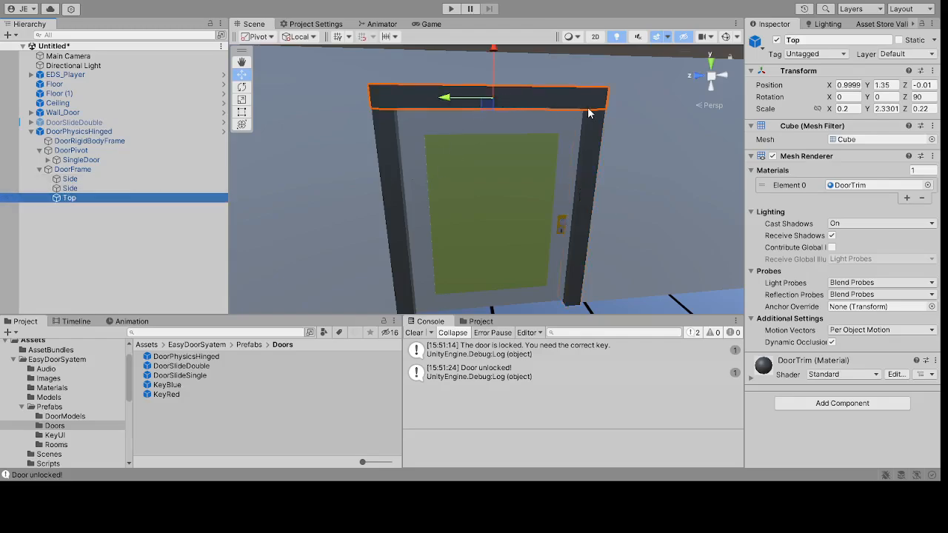
left_click(68, 170)
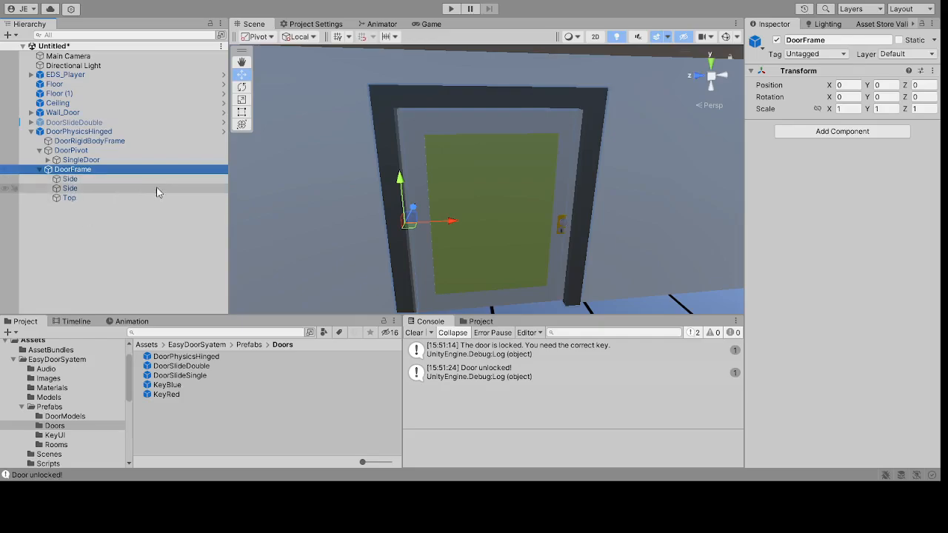
left_click(38, 169)
left_click(39, 150)
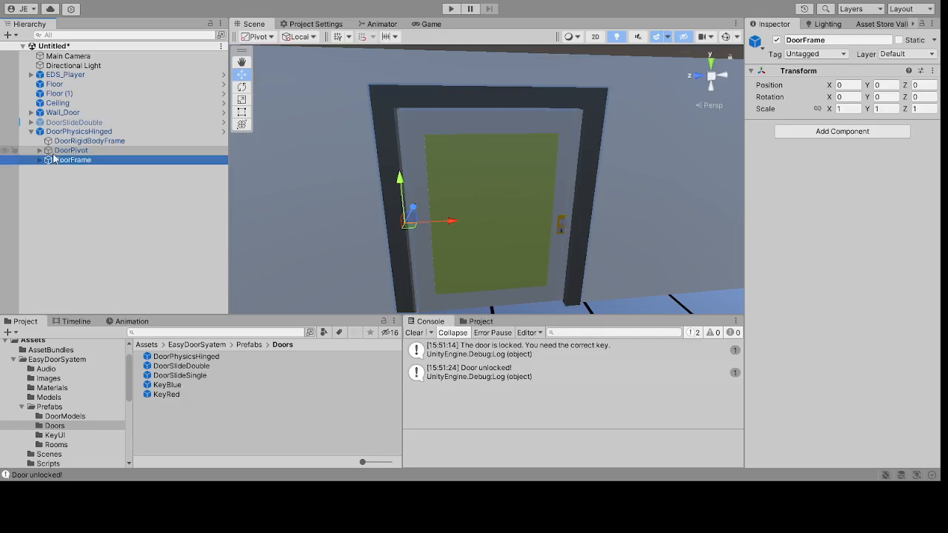
Step: Test-run the room scene briefly with DoorPhysicsHinged selected, and delete the Main Camera from the scene
scroll(496, 183, "down", 4)
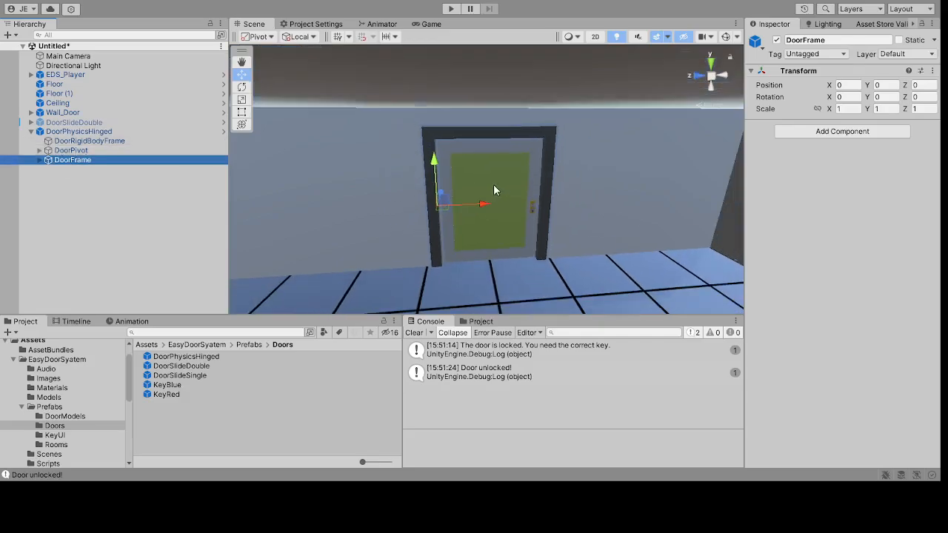
middle_click_drag(495, 191, 459, 122)
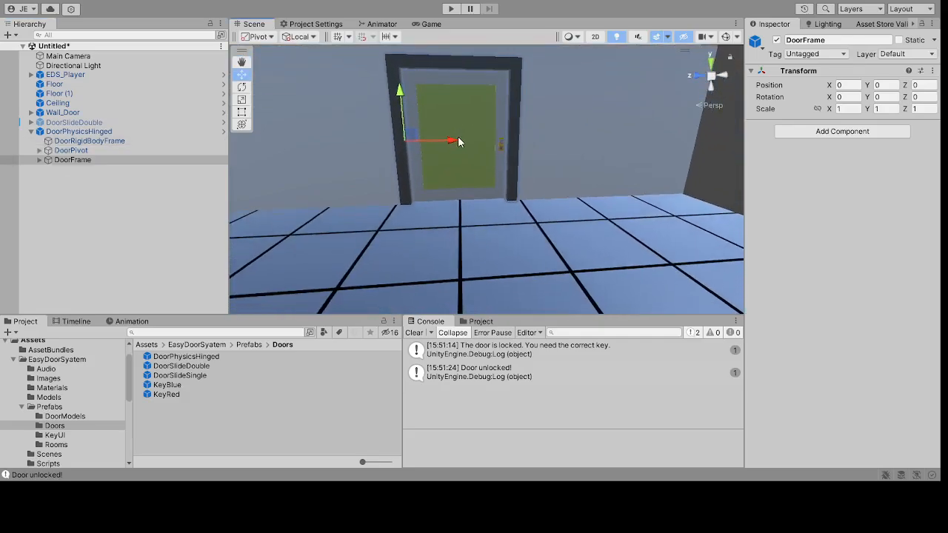
left_click(72, 135)
scroll(529, 152, "down", 3)
middle_click_drag(529, 159, 558, 167)
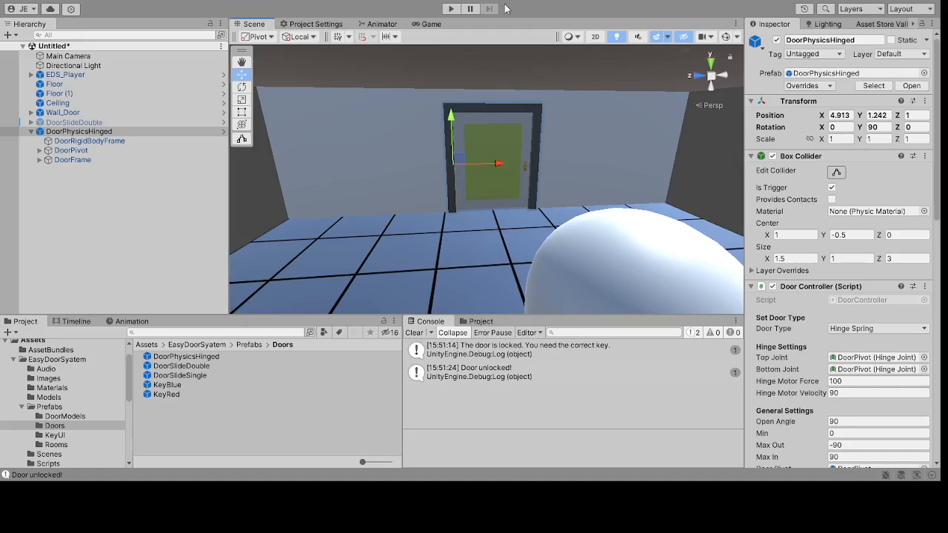
left_click(451, 8)
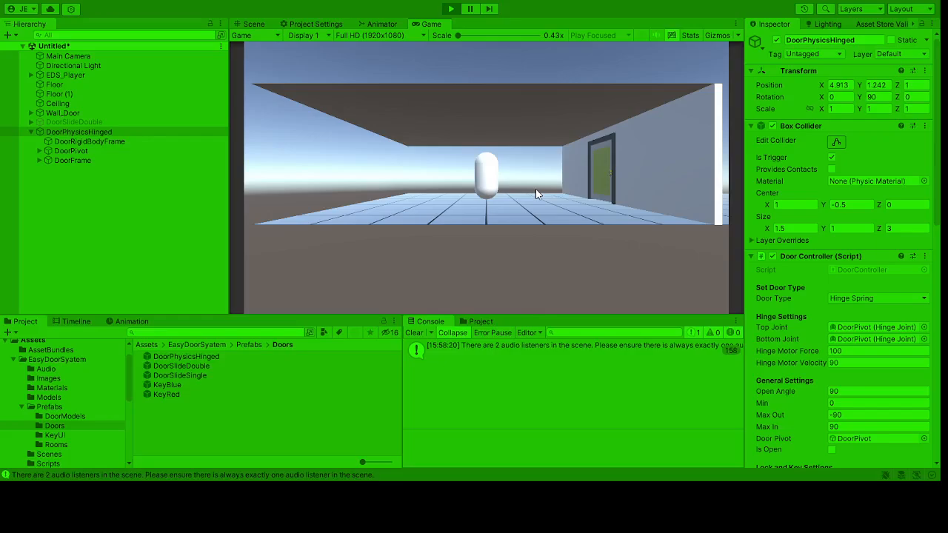
left_click(453, 9)
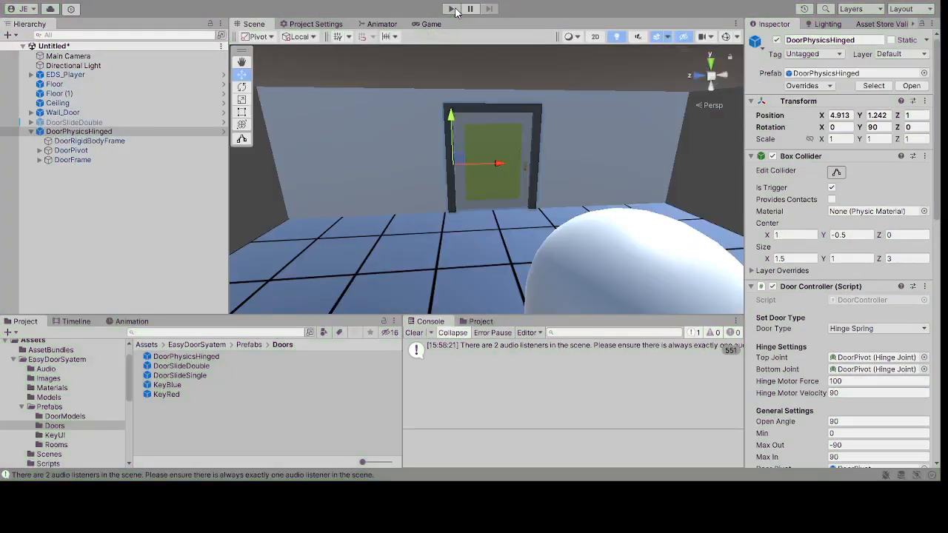
left_click(68, 56)
key("Delete")
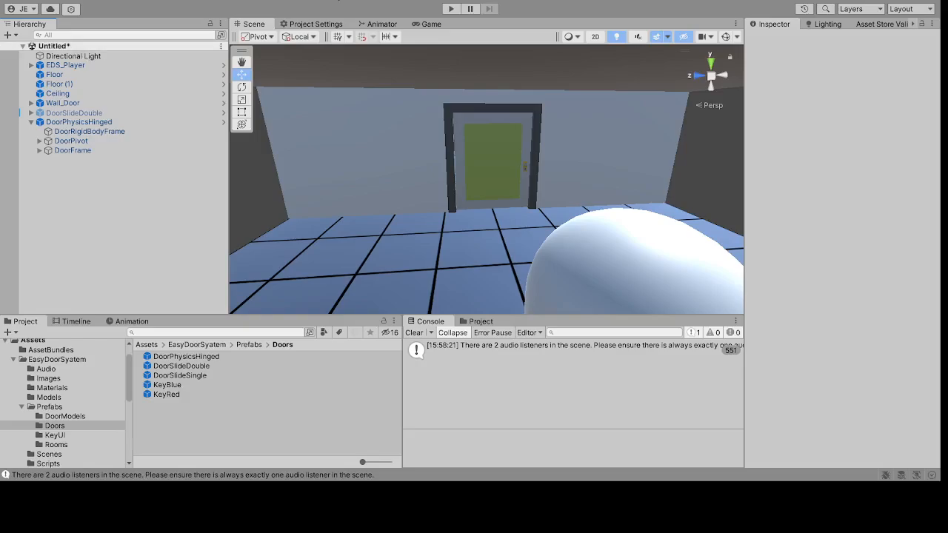
Step: Playtest the scene by walking the player through the hinged door from both sides, and stop play mode
left_click(451, 9)
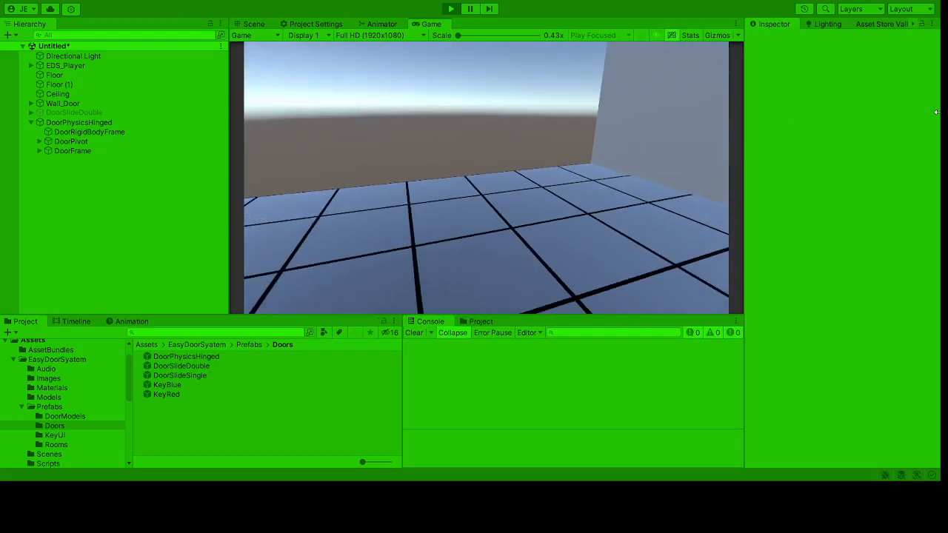
key("w")
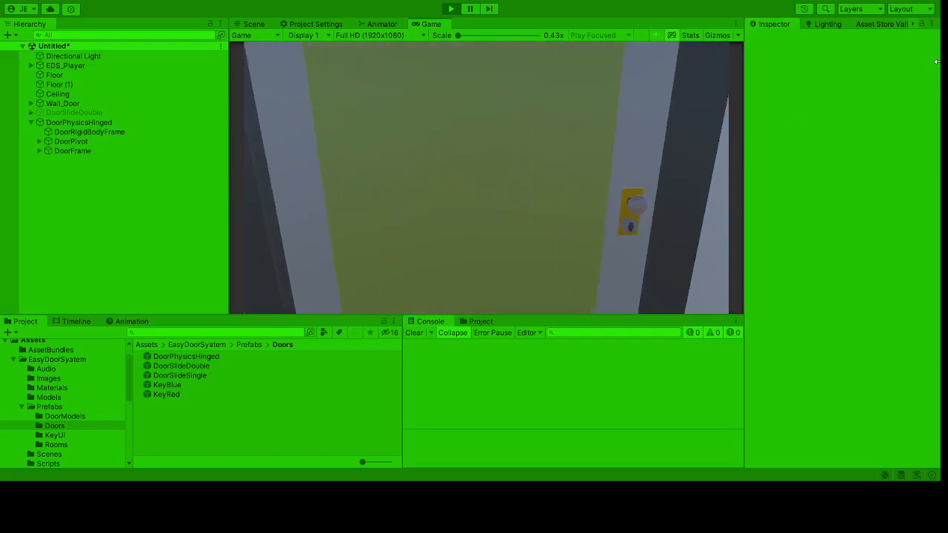
key("w")
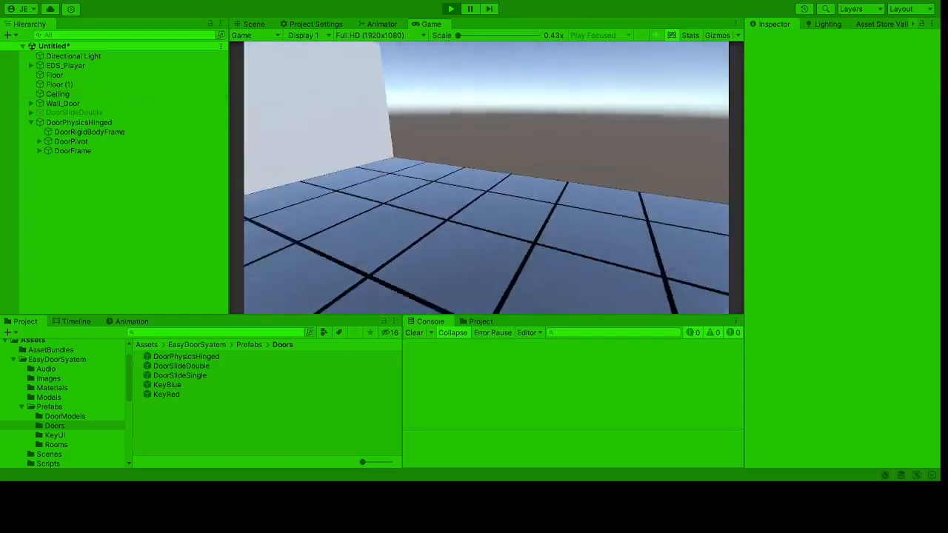
key("w")
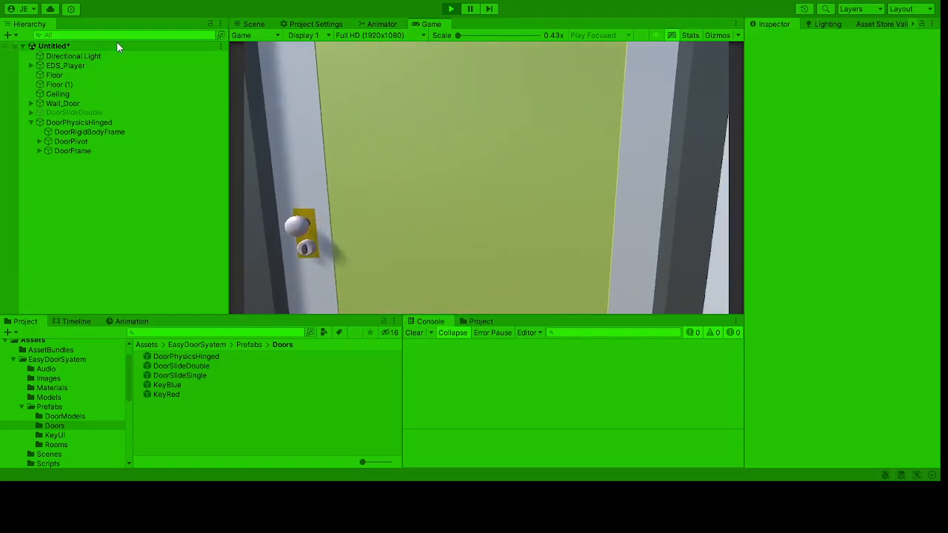
key("w")
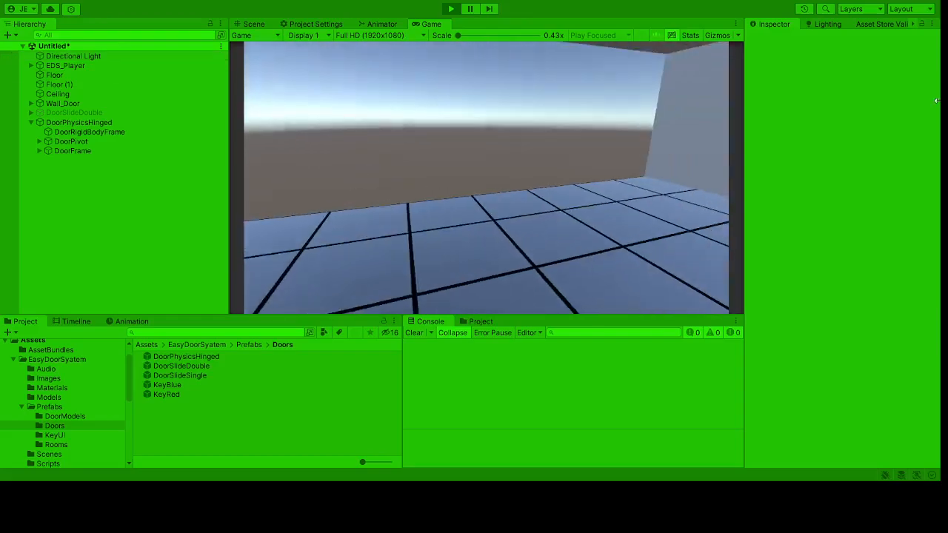
key("w")
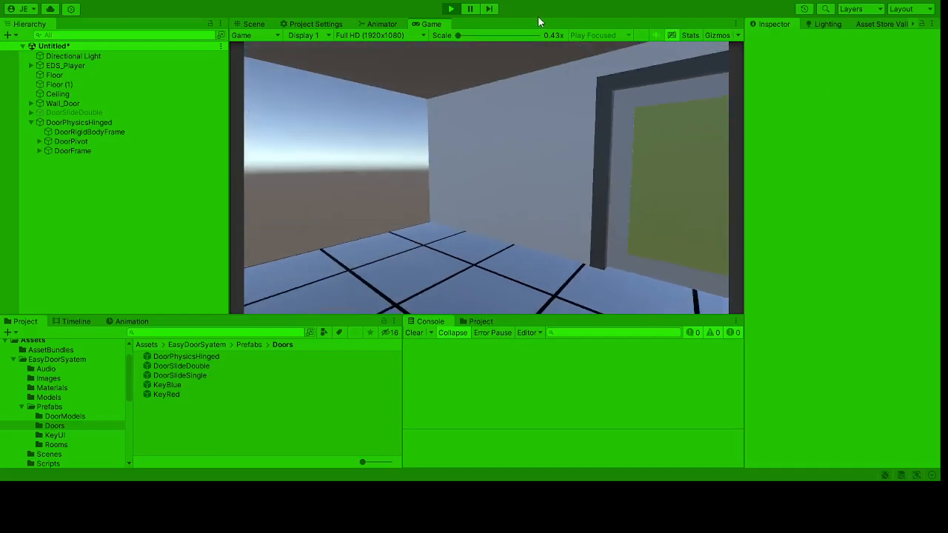
left_click(452, 8)
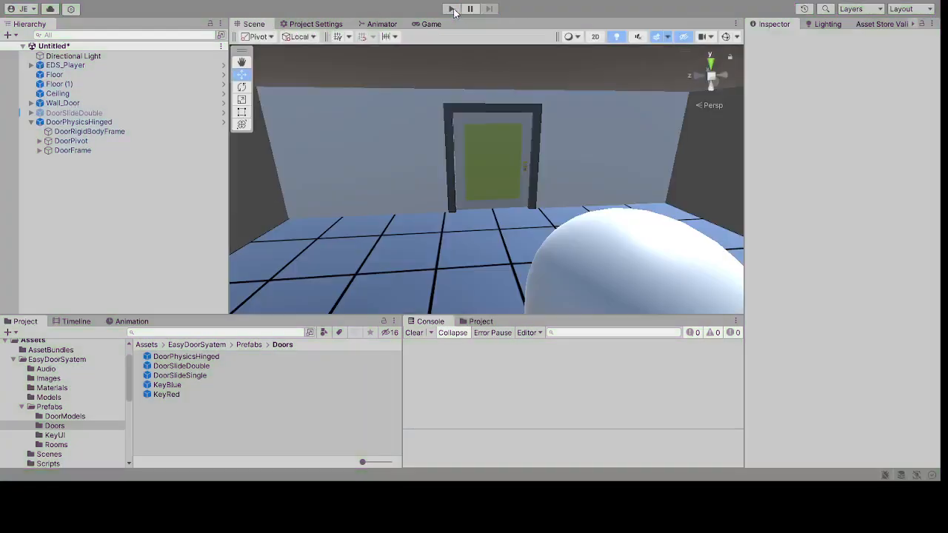
Step: Review the Push Power, Pushable Layers and Pushing settings of EDS_Player's Pusher script
left_click(65, 67)
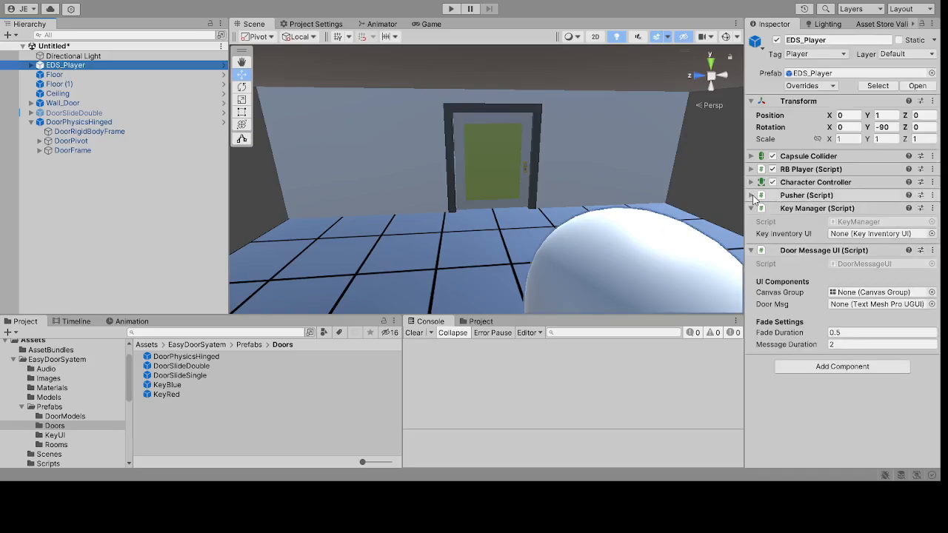
left_click(752, 196)
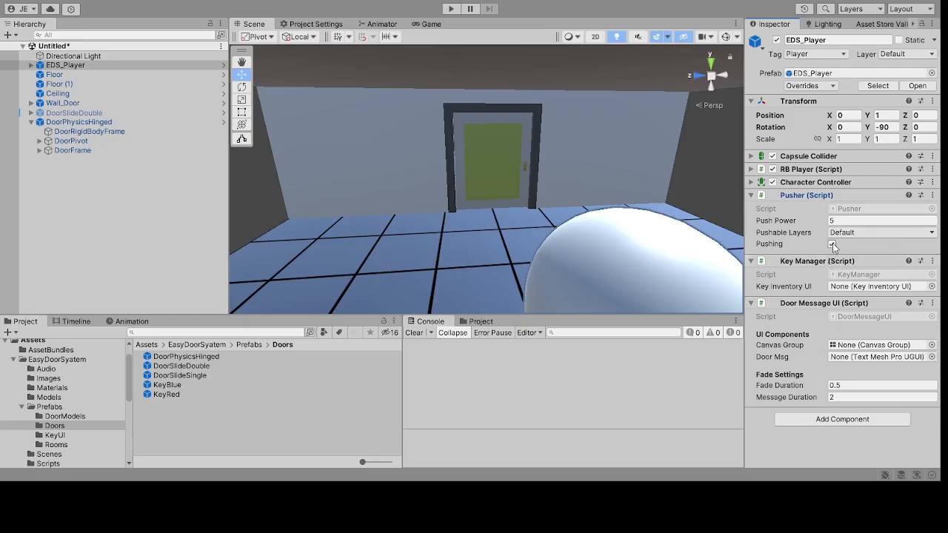
left_click(76, 190)
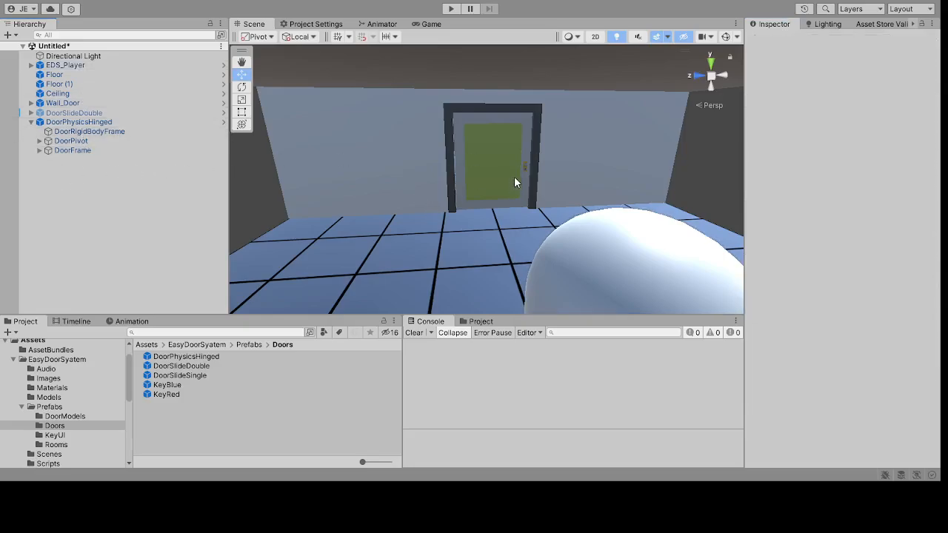
Step: Collapse the DoorPhysicsHinged children in the hierarchy and clear the selection
middle_click_drag(516, 182, 317, 163)
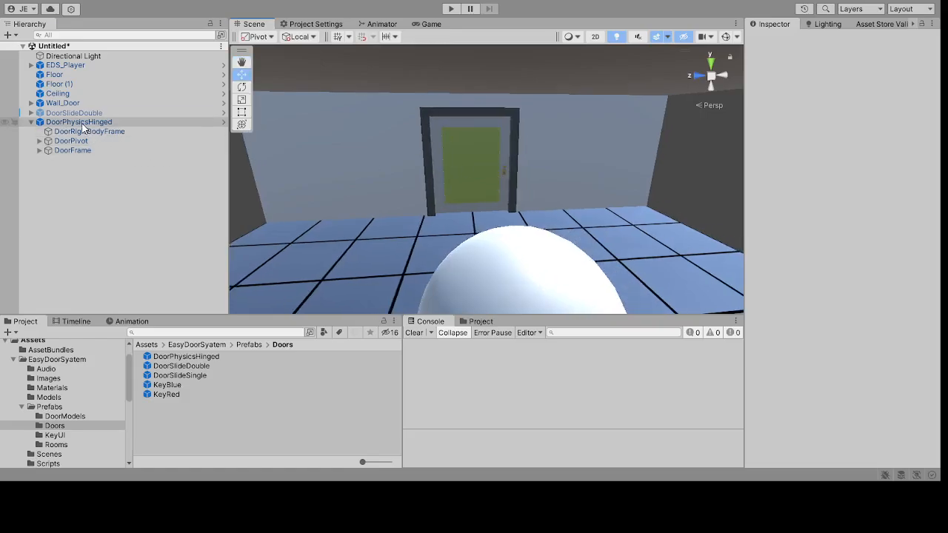
left_click(83, 123)
left_click(31, 122)
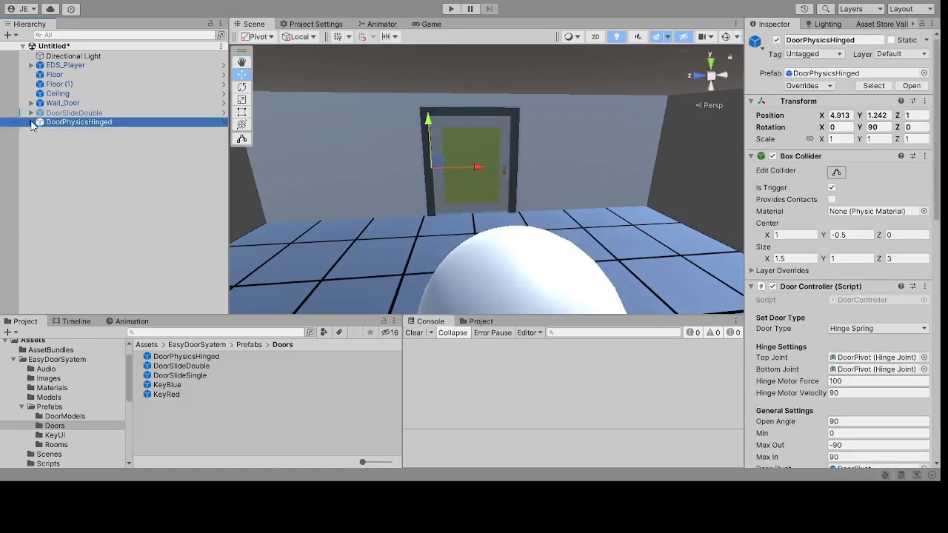
left_click(155, 236)
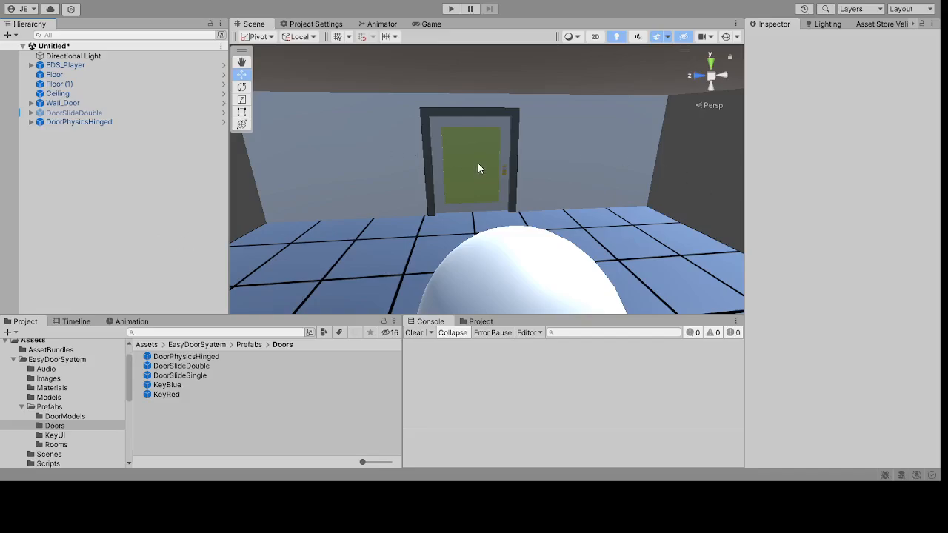
Step: Add the KeyCanvas prefab from the Prefabs/KeyUI folder to the scene hierarchy
left_click(250, 345)
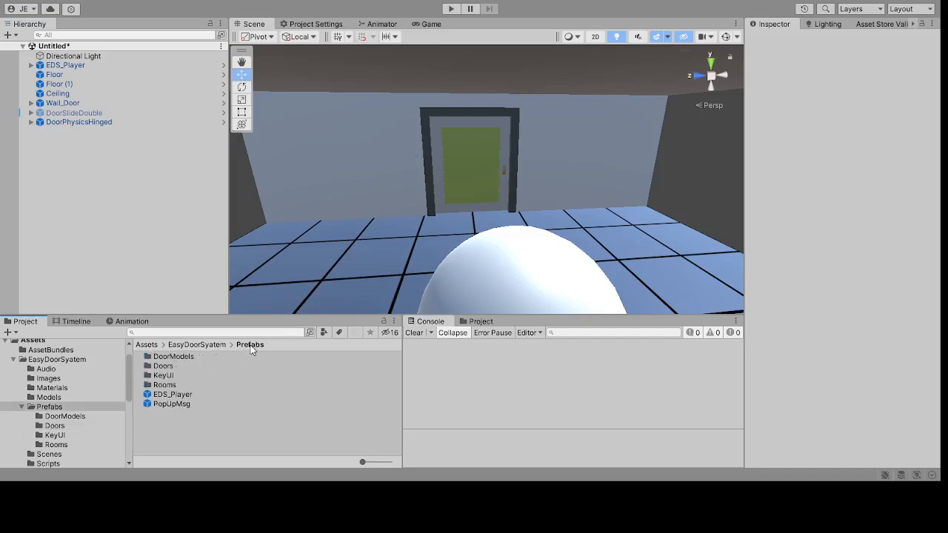
double_click(160, 376)
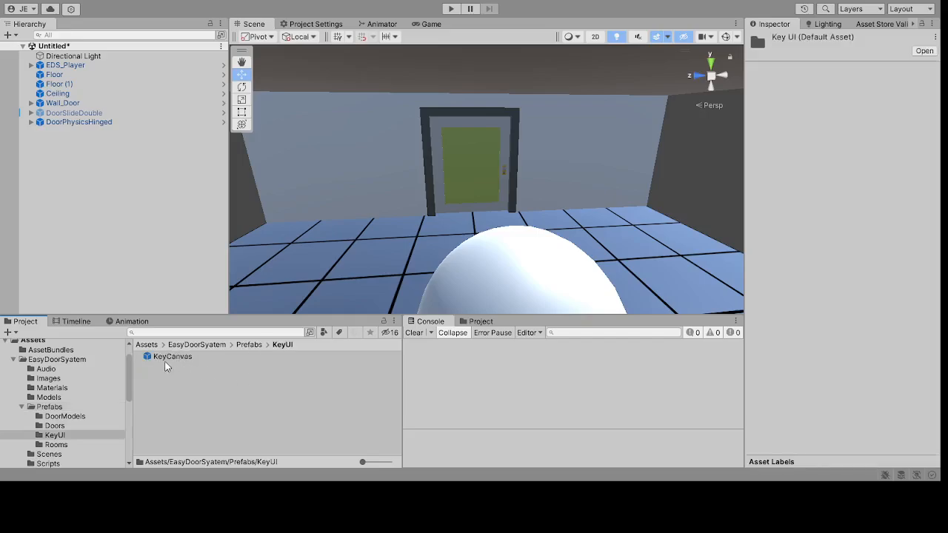
left_click_drag(163, 356, 106, 202)
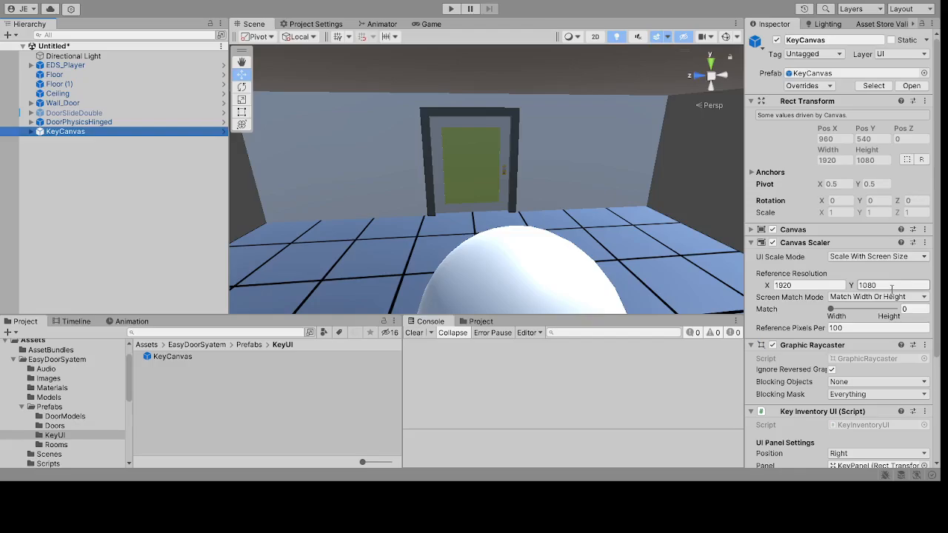
Step: Preview KeyCanvas in the Game view and review its Canvas Scaler and Key Inventory UI settings
scroll(894, 289, "down", 2)
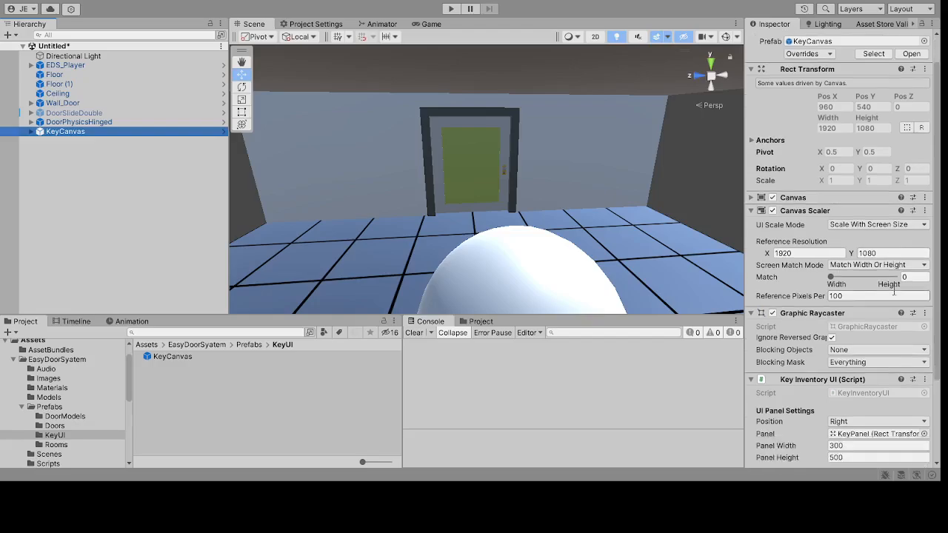
left_click(432, 24)
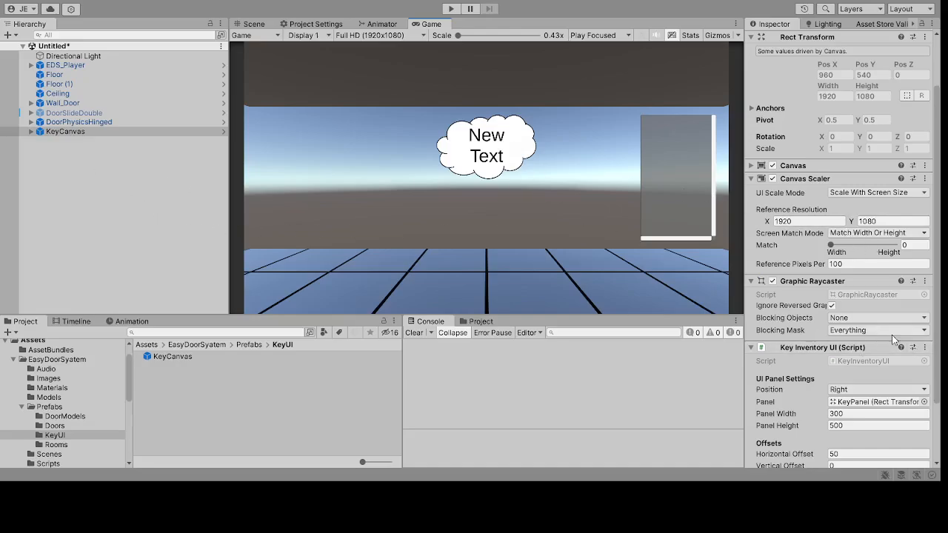
scroll(845, 311, "down", 2)
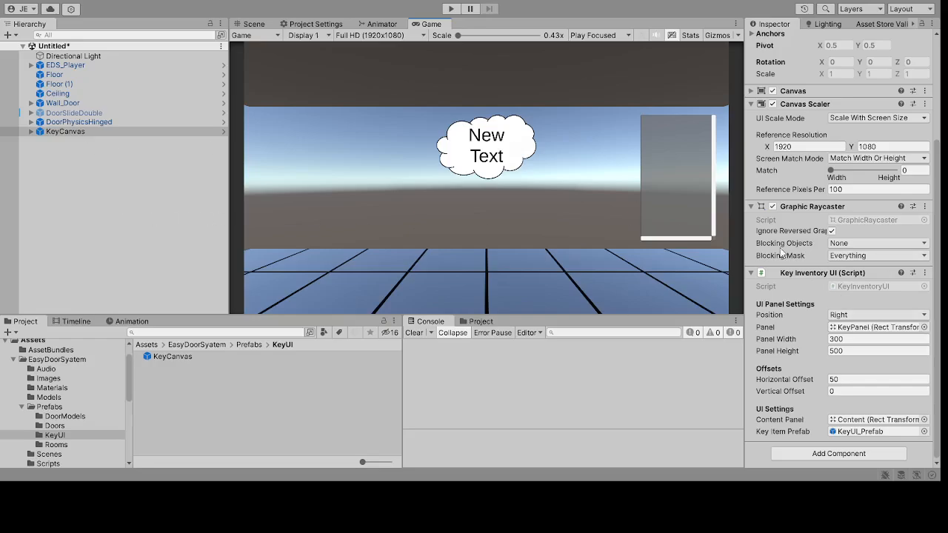
Step: Try the Left, Top, Bottom, Top Left and Middle Center positions for KeyCanvas's key inventory panel
left_click(925, 315)
left_click(870, 332)
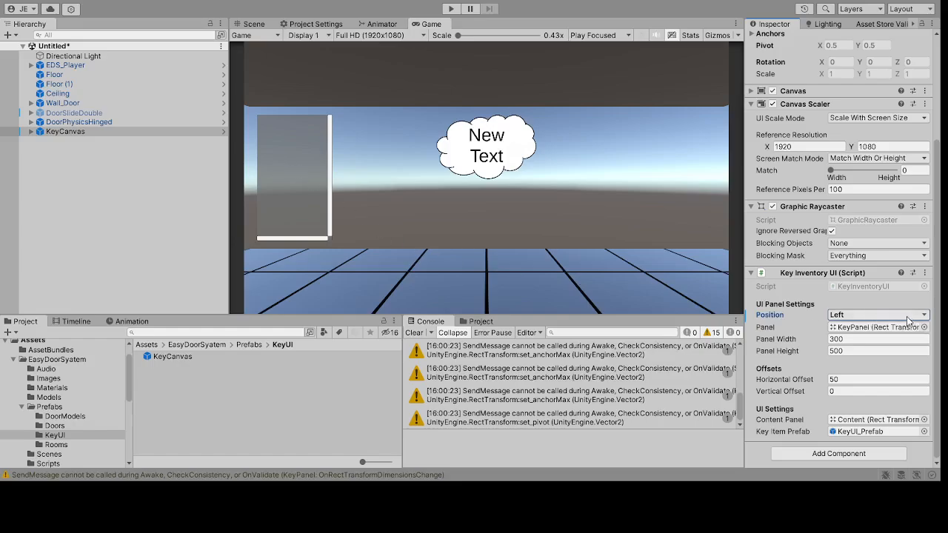
left_click(899, 317)
left_click(855, 355)
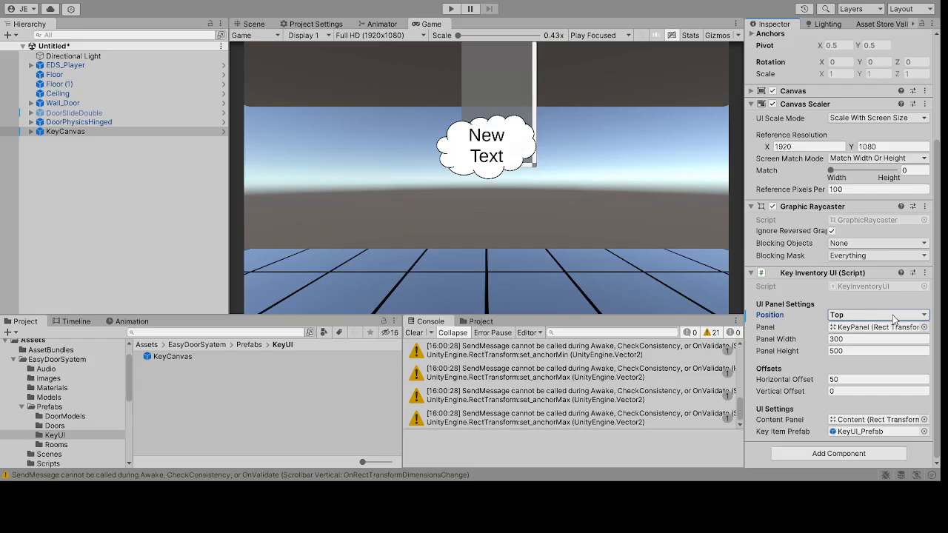
left_click(893, 314)
left_click(865, 374)
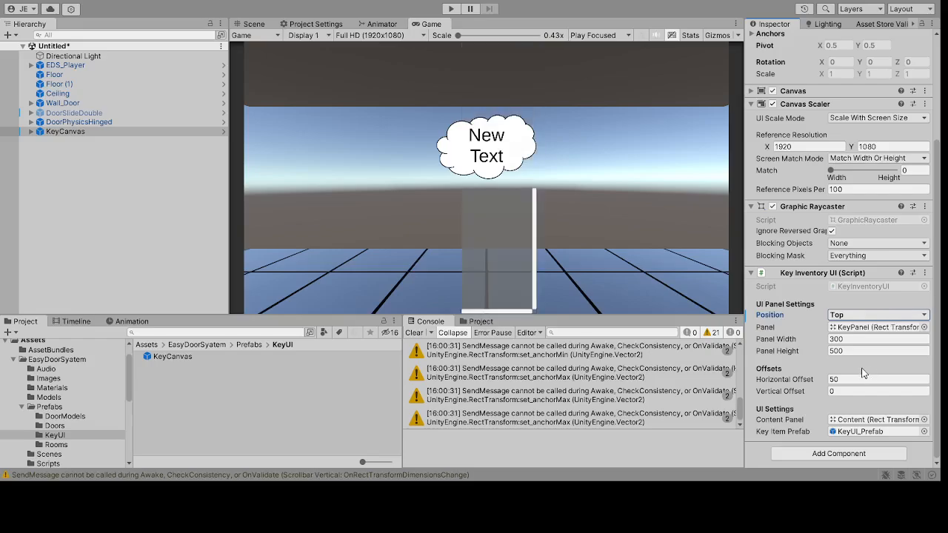
left_click(866, 408)
left_click(895, 312)
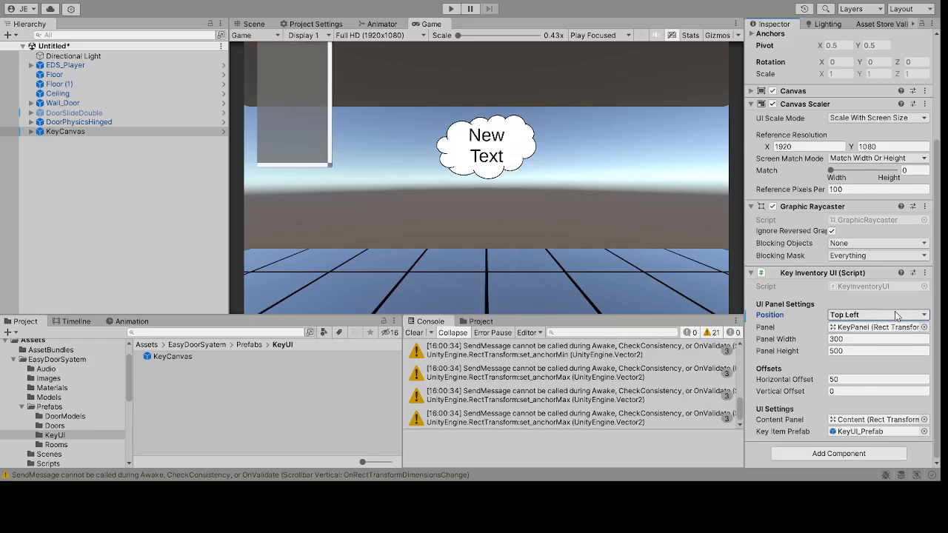
left_click(865, 386)
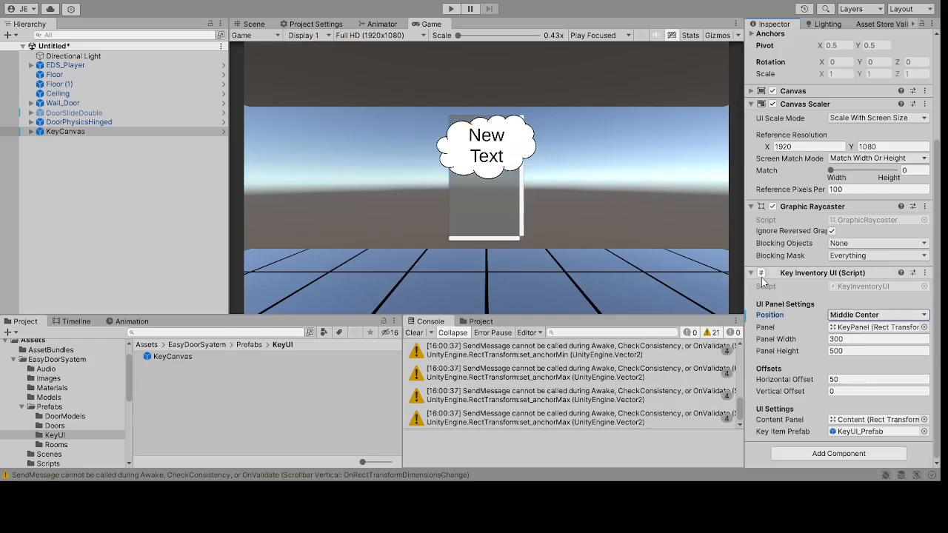
Step: Test a Panel Width of 500 and a Panel Height of 200, resetting them to 300 and 500 respectively
left_click(856, 340)
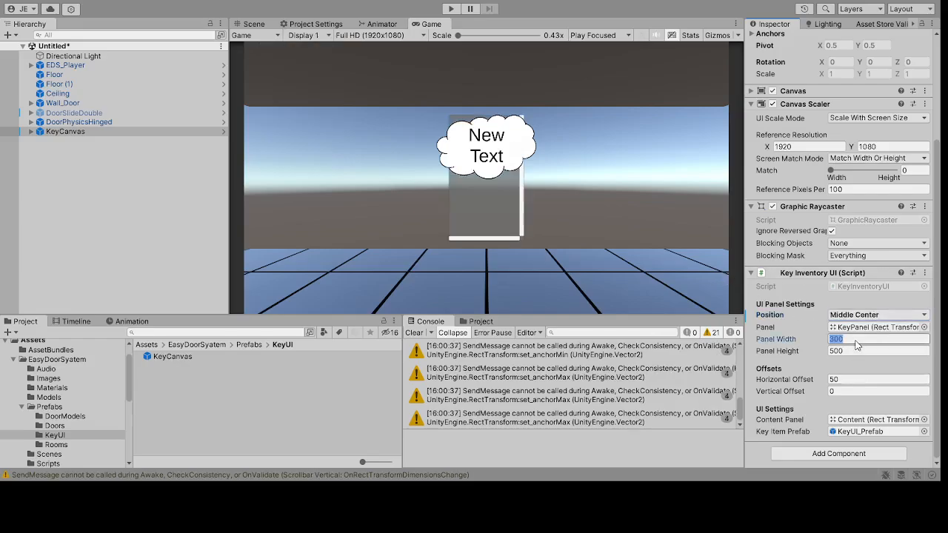
type("0")
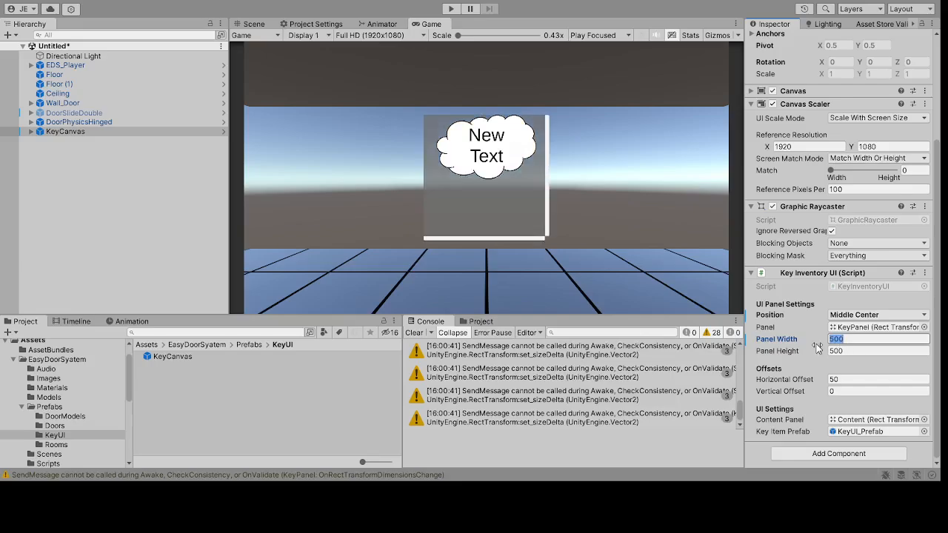
type("300")
left_click(845, 352)
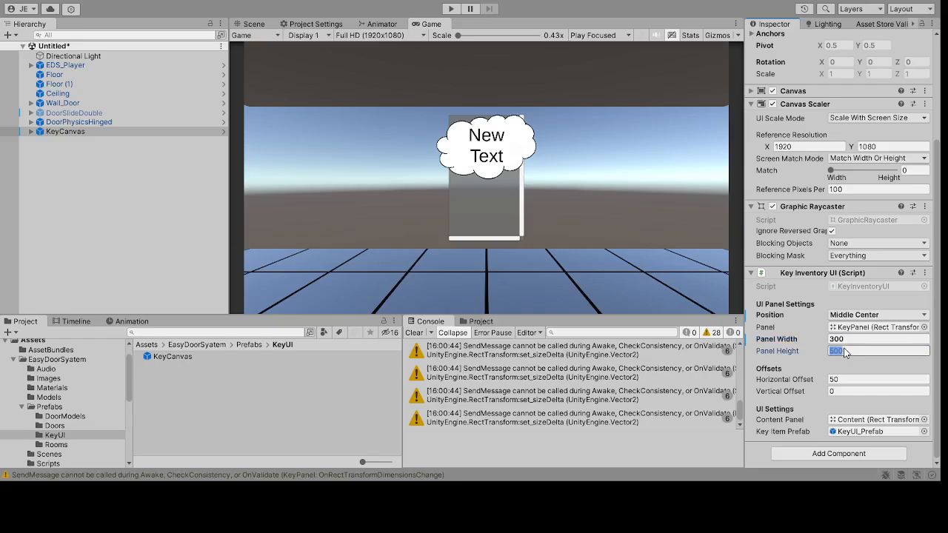
type("200")
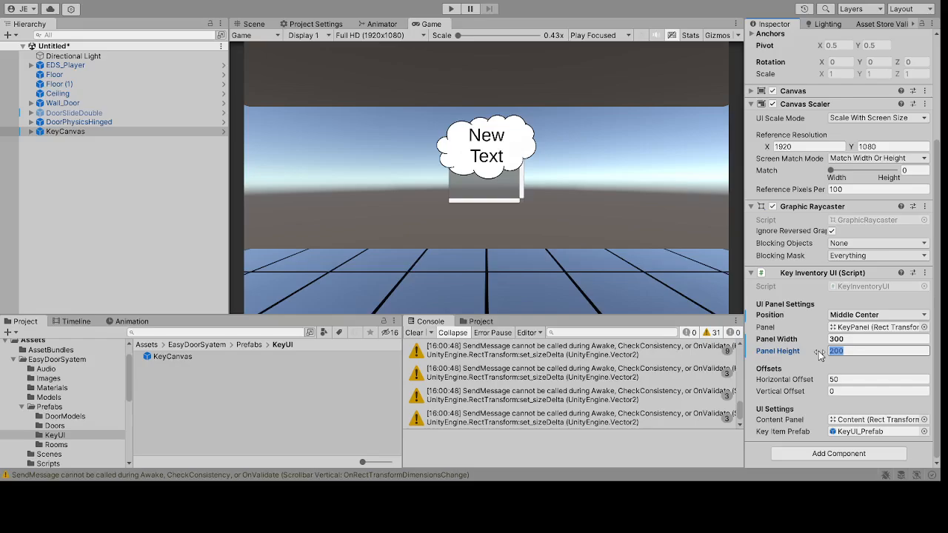
type("500")
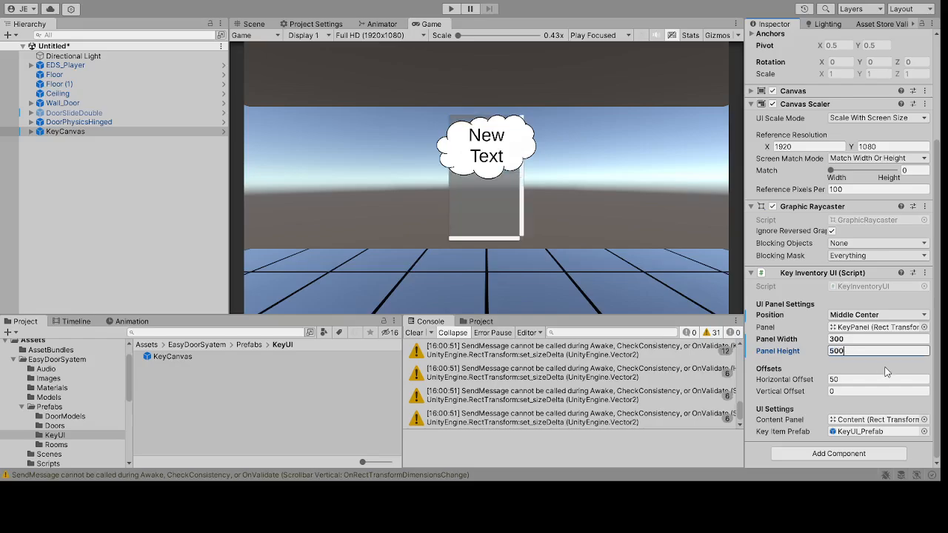
Step: Try Horizontal Offset values of 100, 50 and 0 on the key panel, using the Bottom position
left_click(858, 381)
type("1")
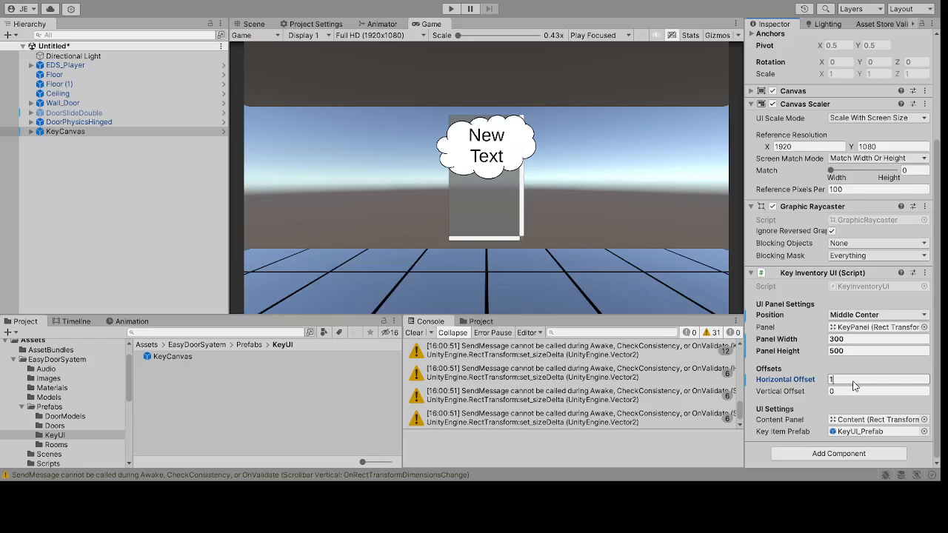
type("00")
key("Return")
type("50")
key("Return")
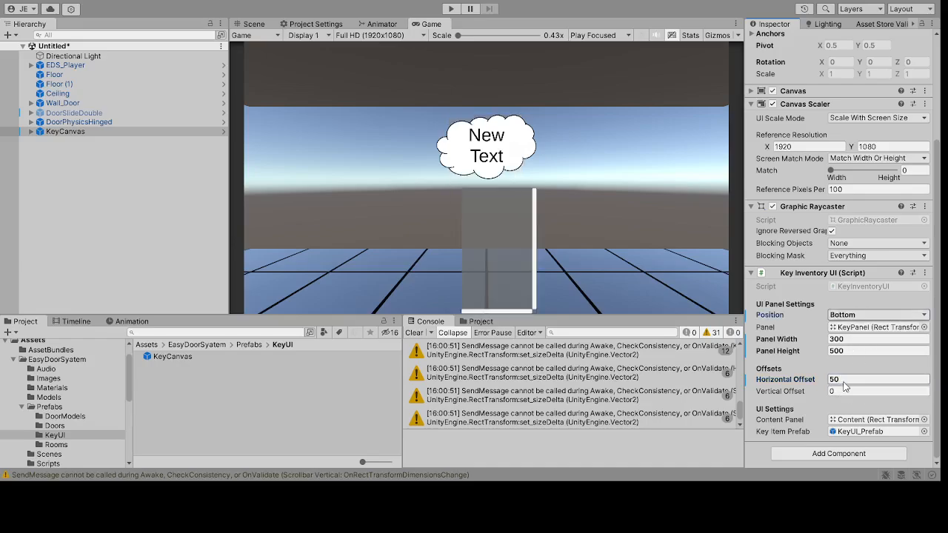
type("100")
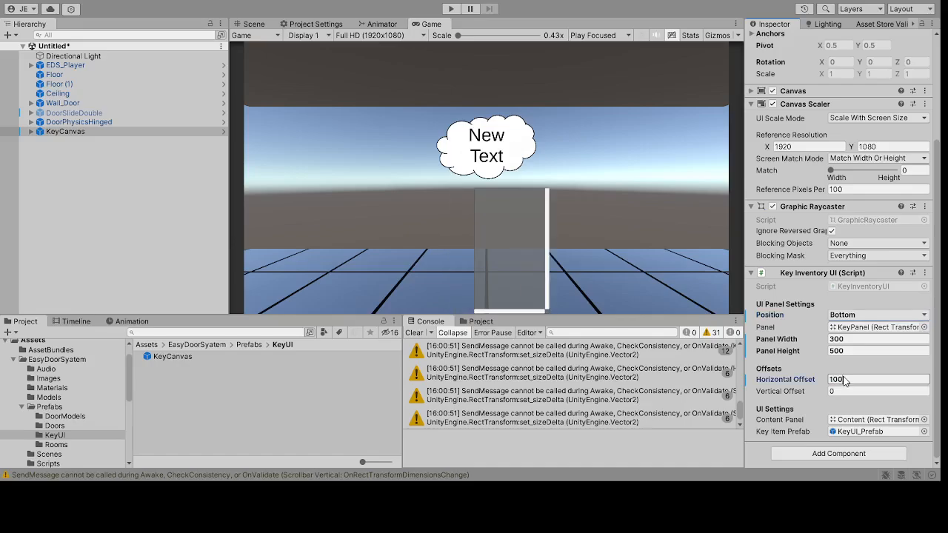
double_click(845, 381)
type("0")
Step: Test a Vertical Offset of 200 on the key panel and reset it to 0
left_click(849, 392)
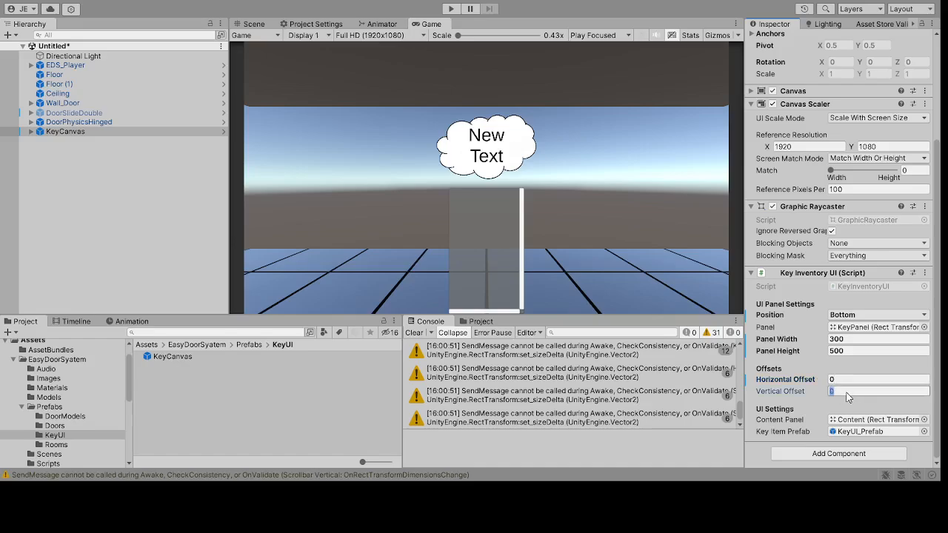
type("200")
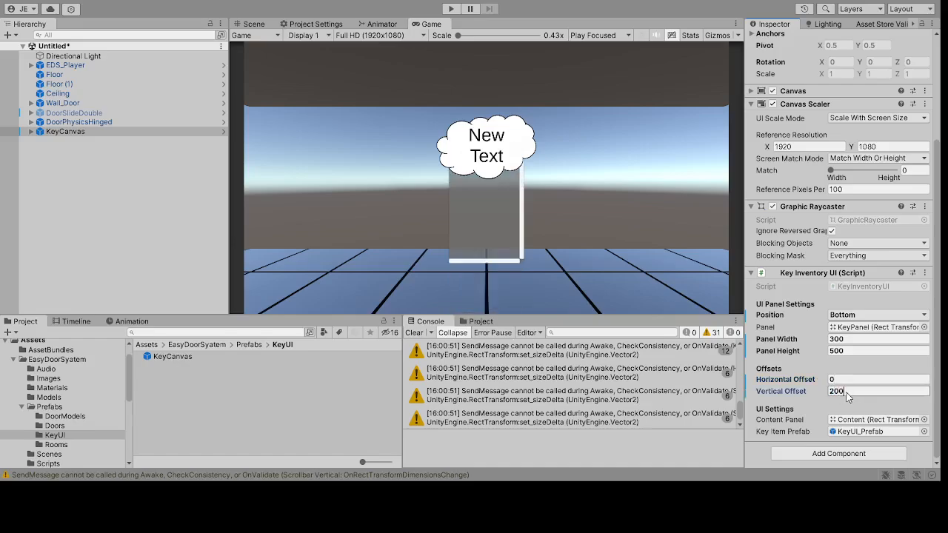
double_click(845, 394)
type("0")
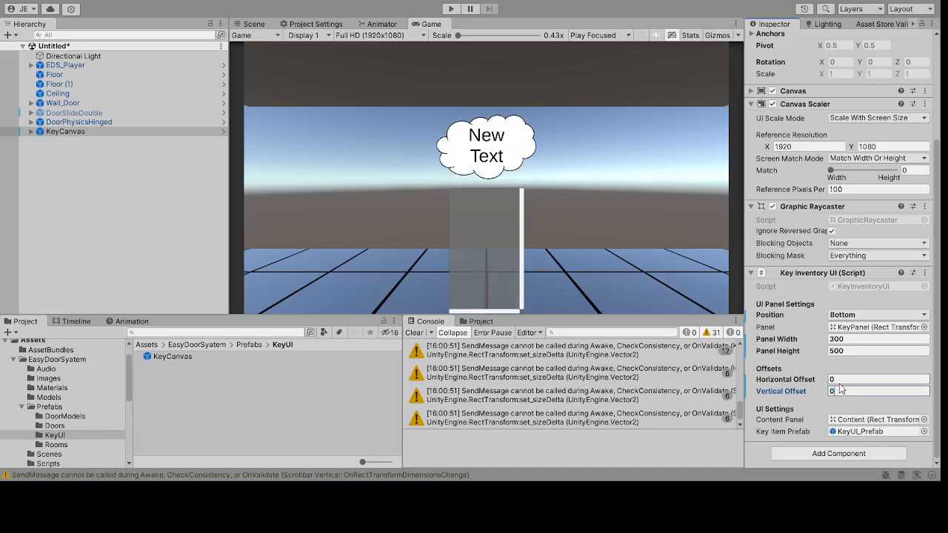
Step: Set the key panel's Horizontal Offset to 50 and its Position to Right
left_click(838, 380)
type("50")
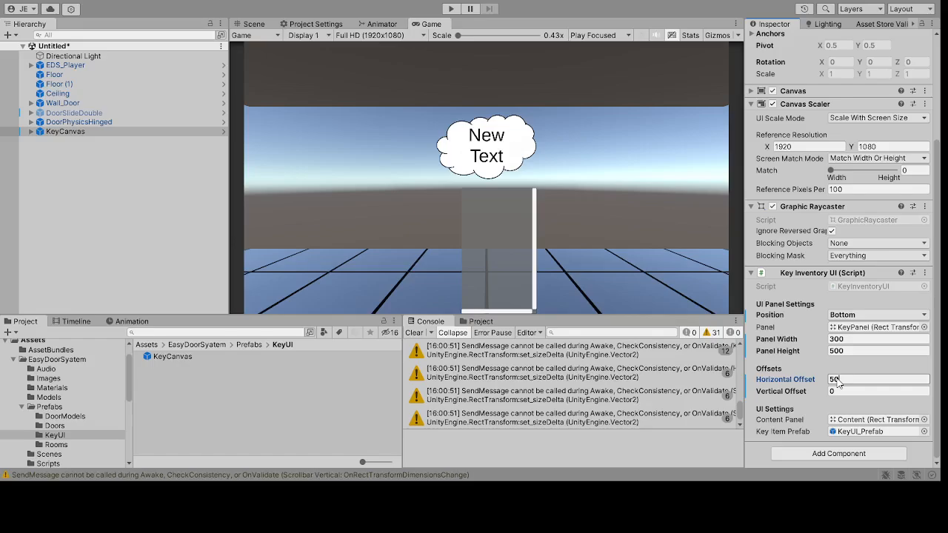
left_click(915, 313)
left_click(867, 345)
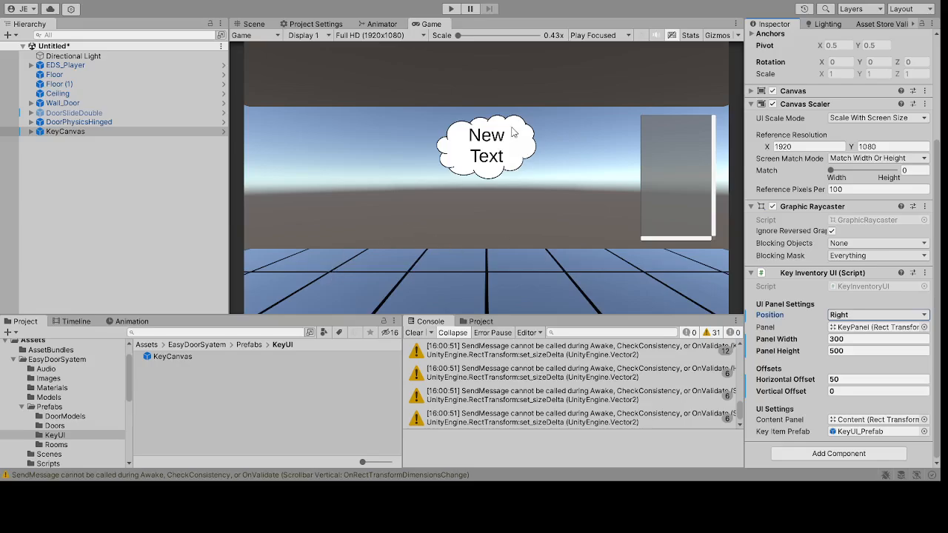
Step: Assign KeyCanvas as the Key Inventory UI in EDS_Player's Key Manager script
left_click(85, 152)
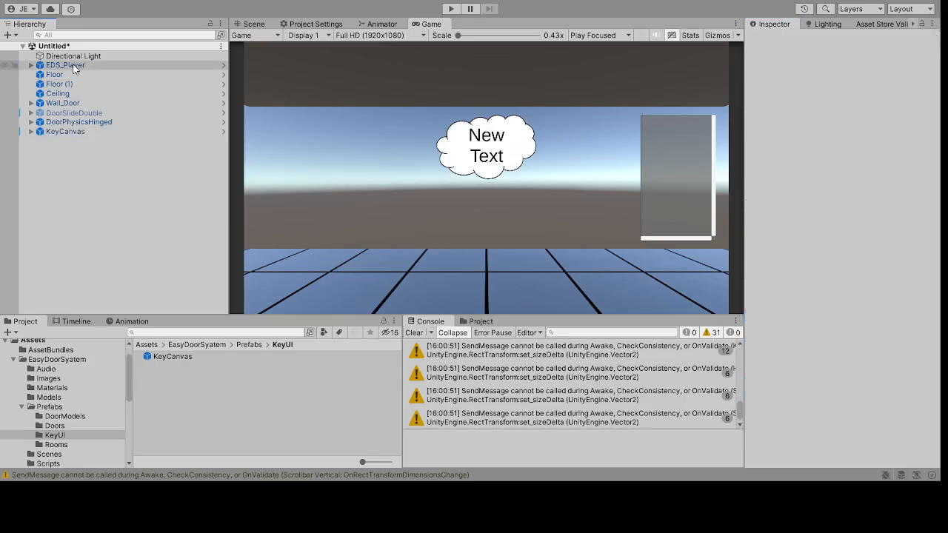
left_click(73, 67)
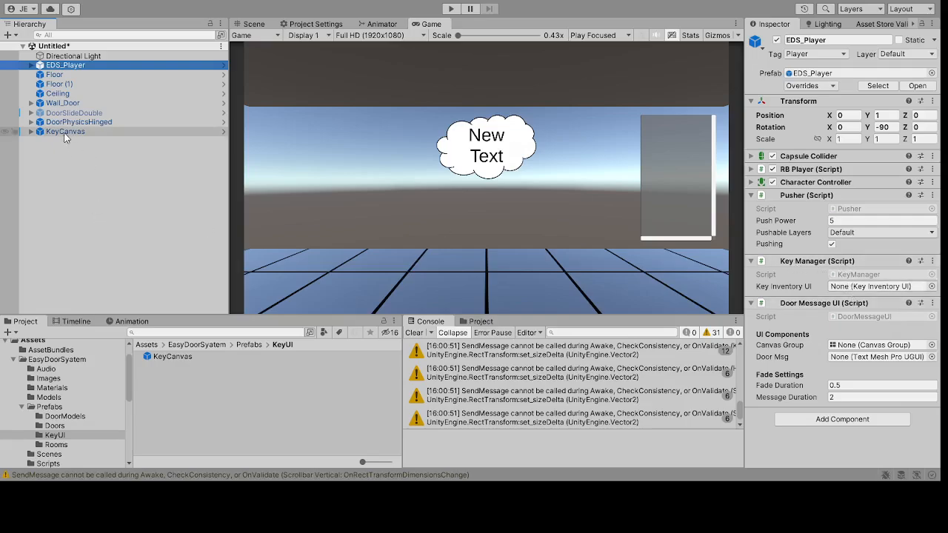
left_click_drag(81, 132, 854, 290)
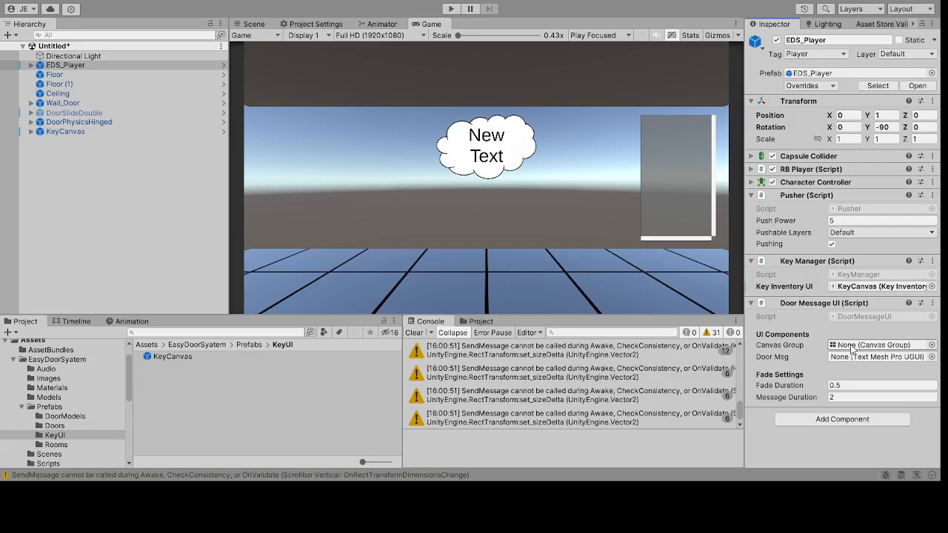
Step: Assign DoorMsg as the Canvas Group and its child DoorText as the Door Msg in EDS_Player's Door Message UI script
left_click(30, 131)
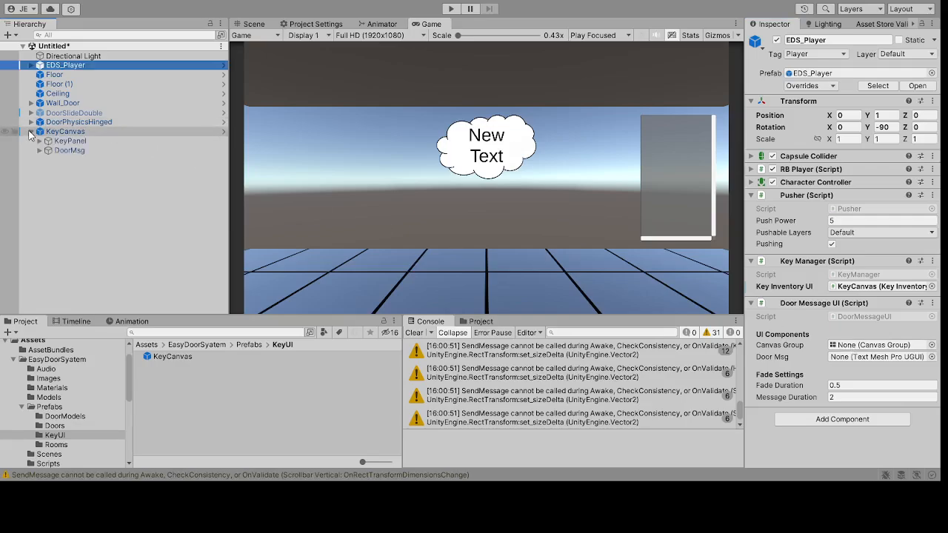
left_click_drag(60, 146, 871, 353)
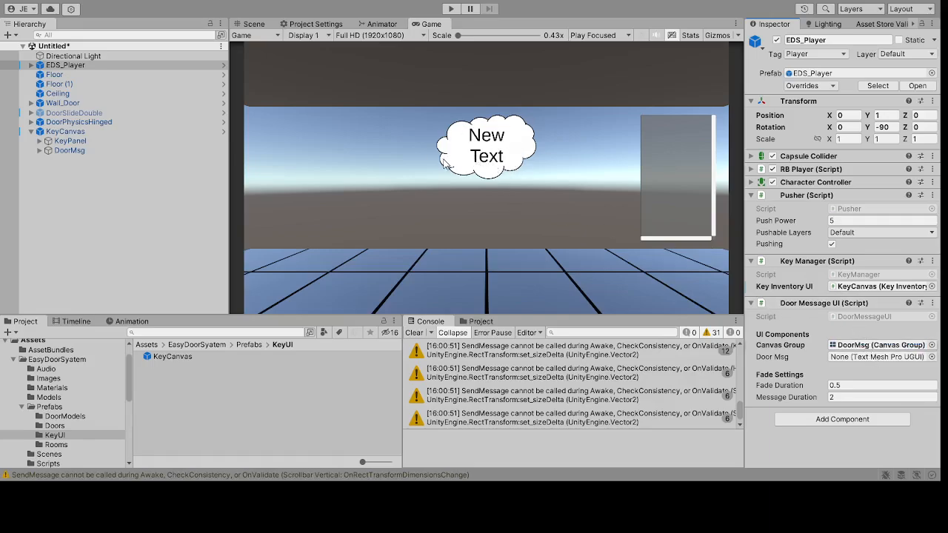
left_click(39, 150)
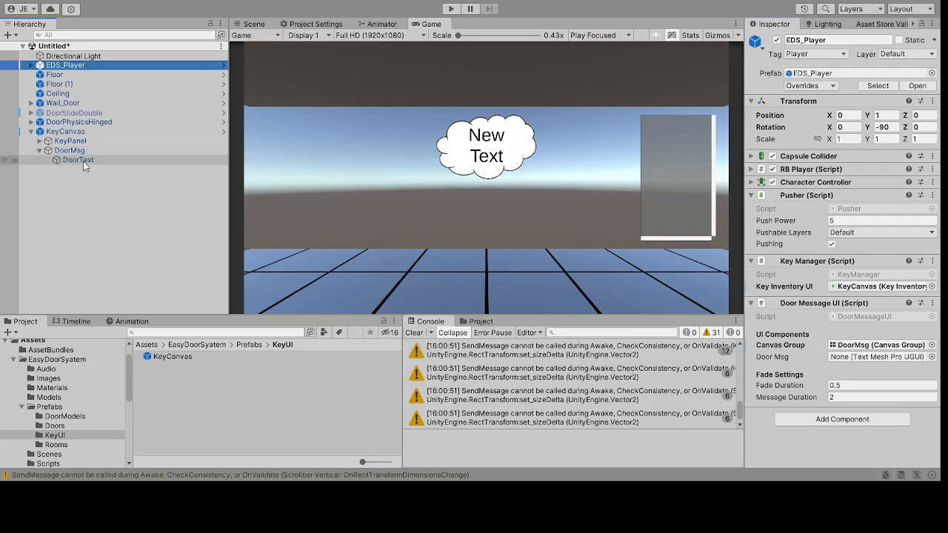
left_click_drag(83, 161, 867, 358)
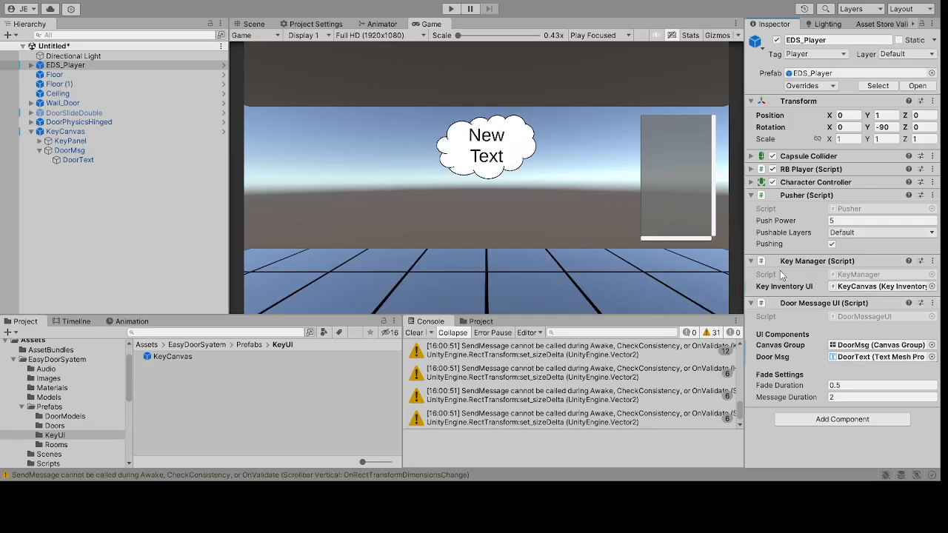
Step: Review DoorMsg's Image, Canvas Group and Door Message UI components and KeyCanvas's Key Inventory UI settings
left_click(74, 150)
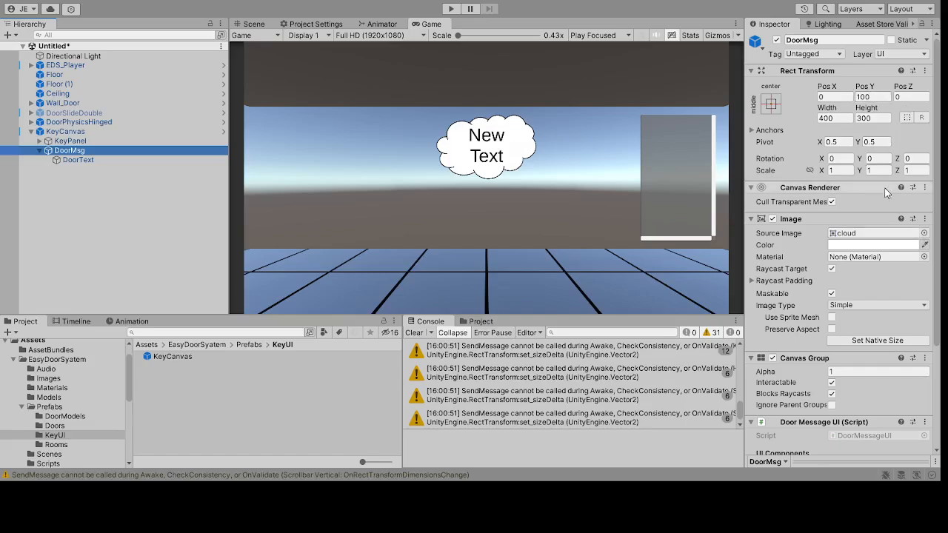
scroll(880, 333, "down", 4)
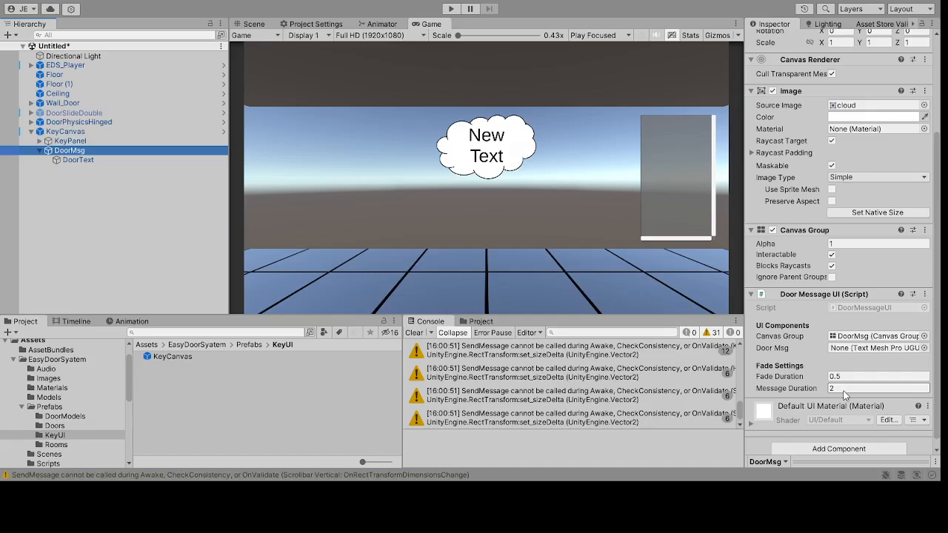
scroll(873, 352, "down", 1)
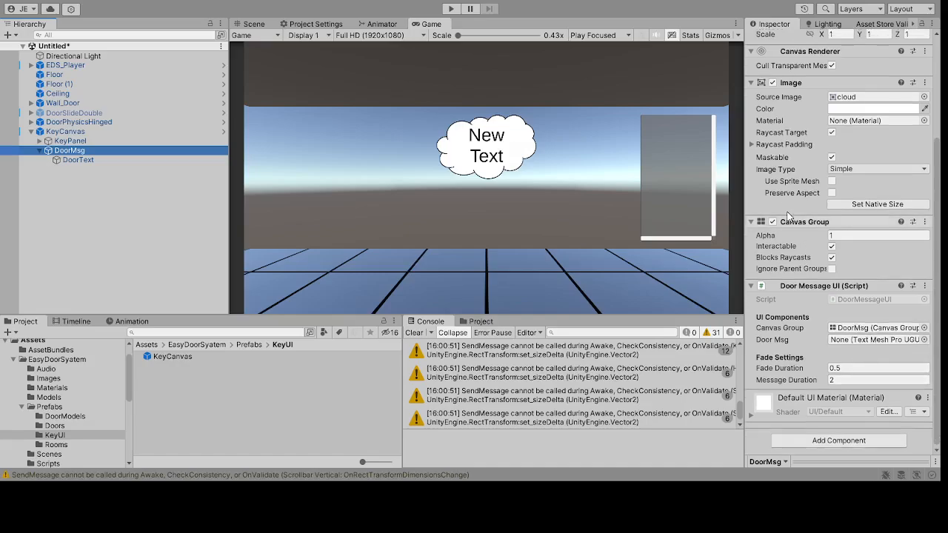
left_click(73, 133)
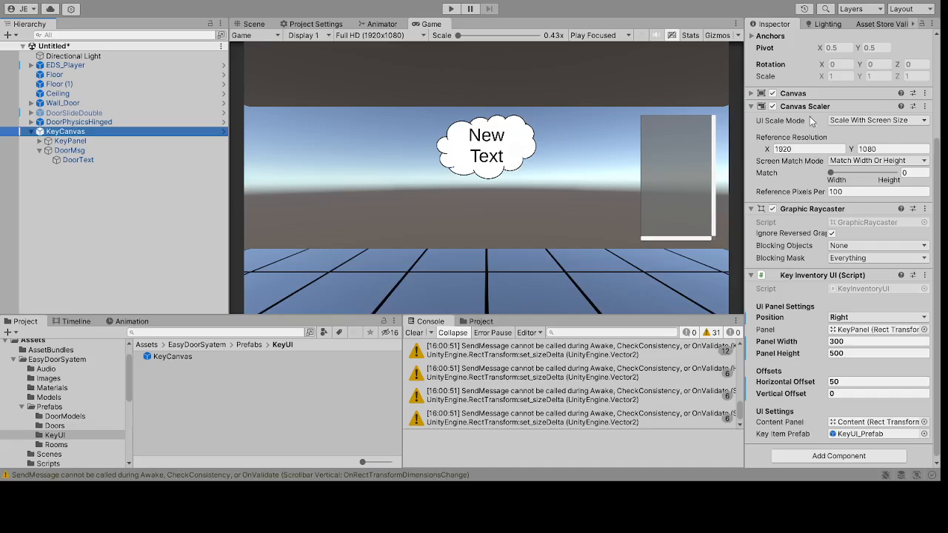
Step: Check EDS_Player's UI assignments, playtest the scene briefly with the key UI, and stop play mode
left_click(65, 65)
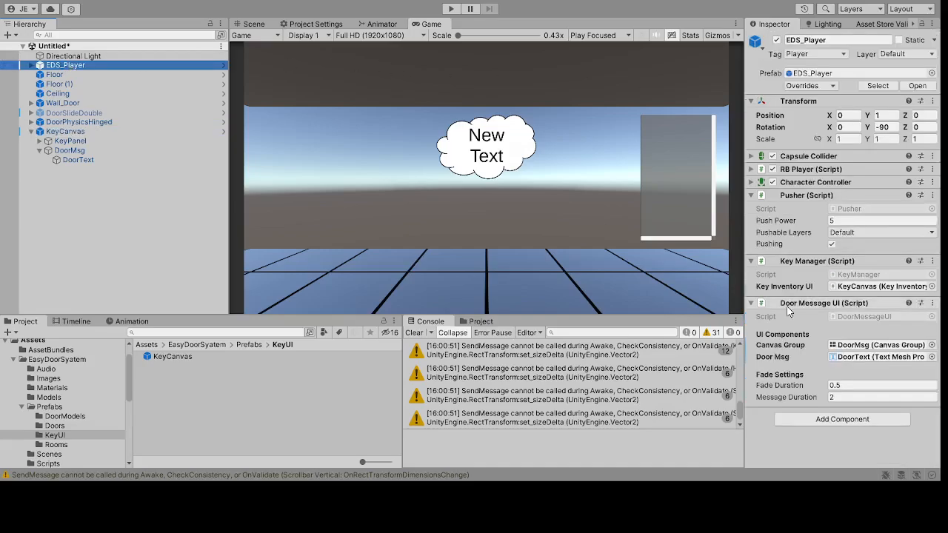
left_click(452, 8)
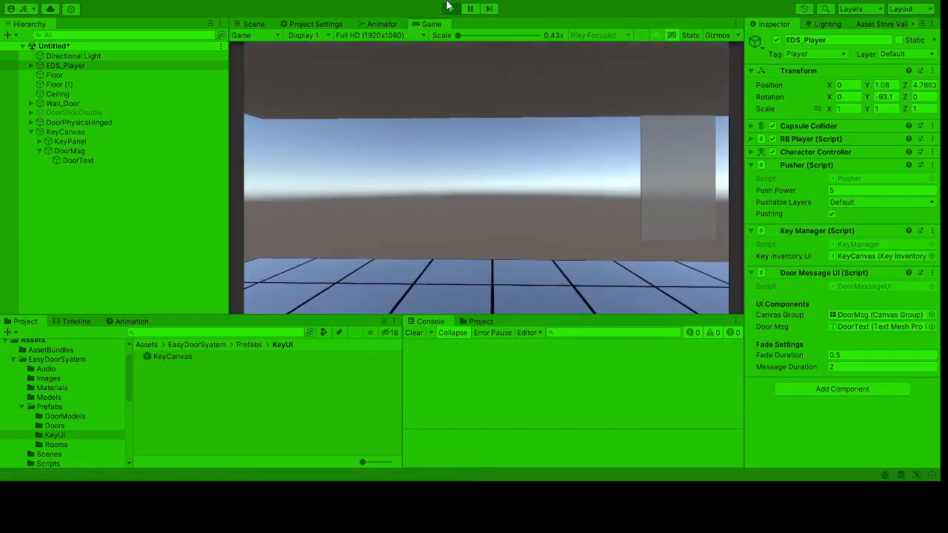
left_click(452, 8)
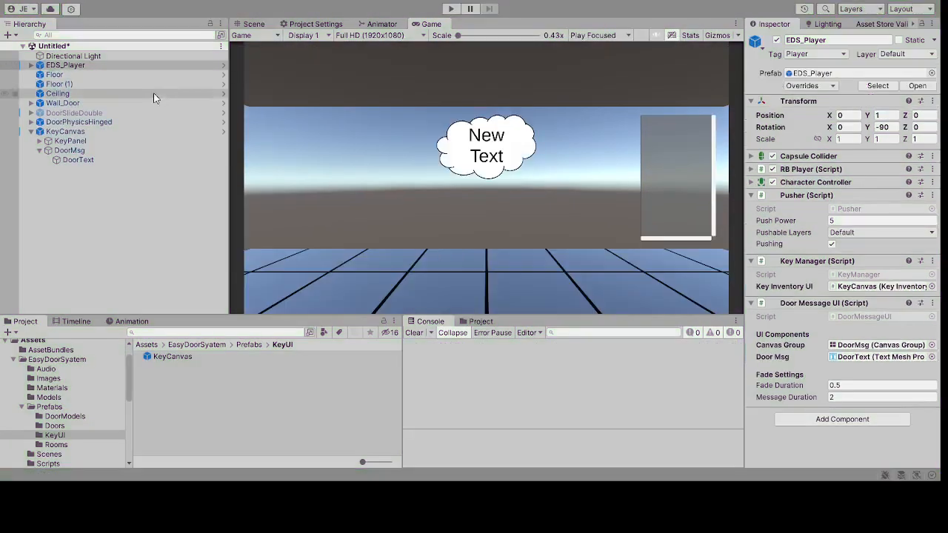
Step: Enable Is Locked and One Use Key in DoorPhysicsHinged's Door Controller script
left_click(71, 123)
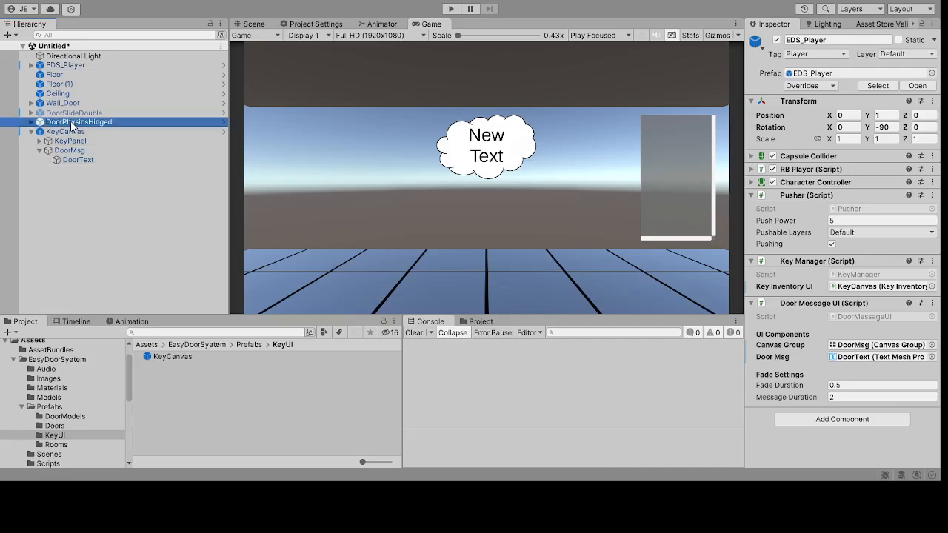
left_click(252, 23)
scroll(412, 200, "up", 3)
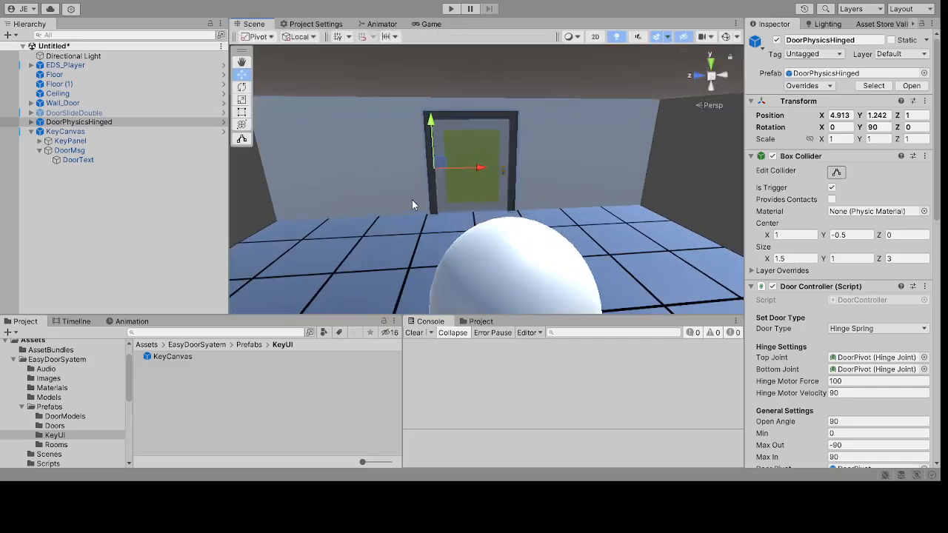
middle_click_drag(412, 201, 333, 207)
scroll(485, 227, "up", 2)
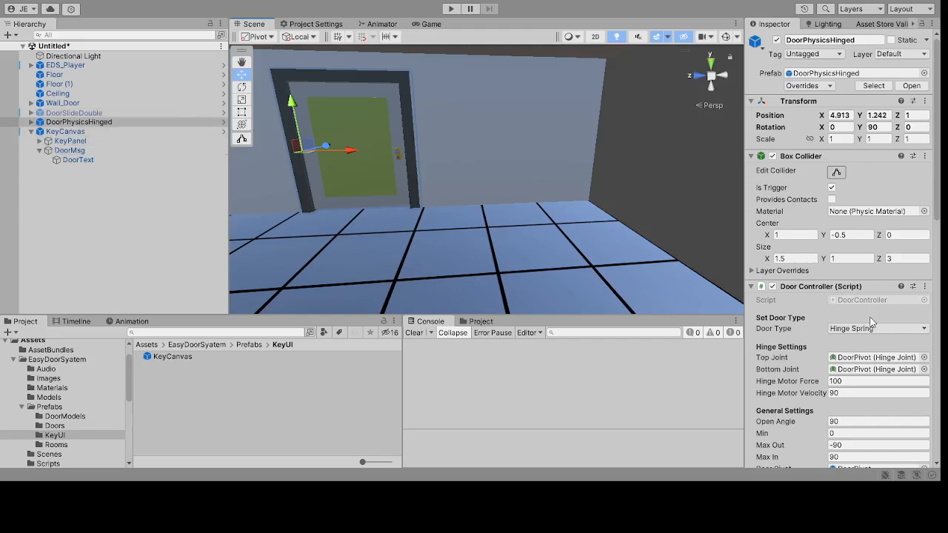
scroll(869, 323, "down", 8)
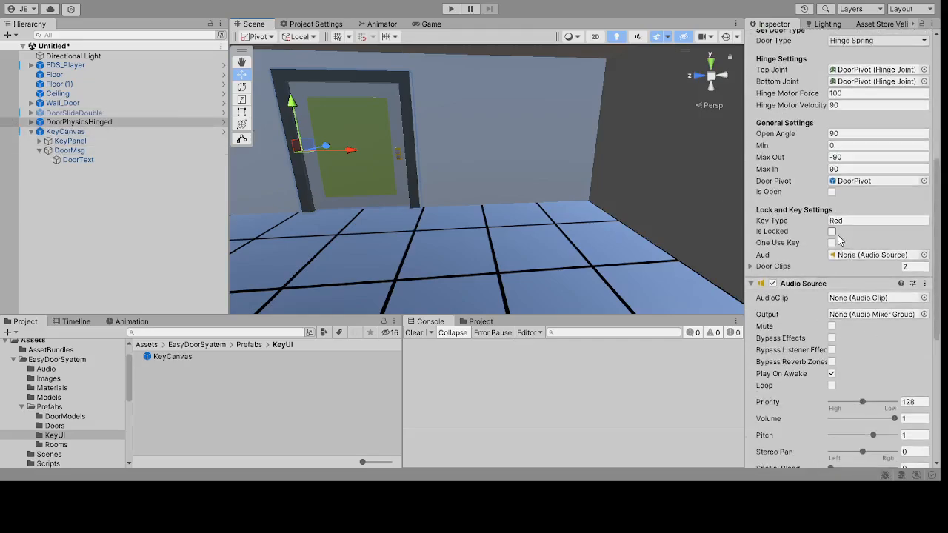
left_click(832, 233)
left_click(832, 244)
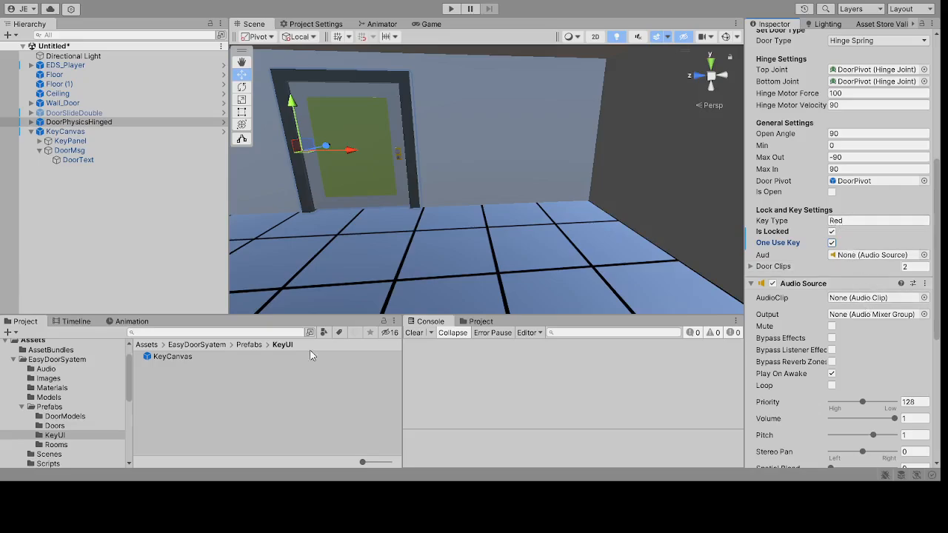
Step: Place the KeyRed prefab from the Doors prefab folder on the floor beside the hinged door and set its Y position to 1
left_click(246, 346)
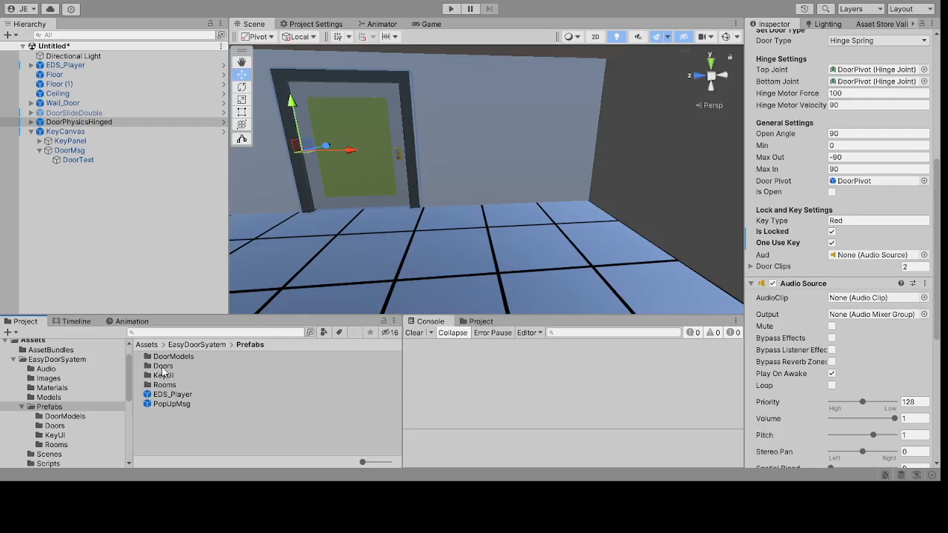
double_click(163, 367)
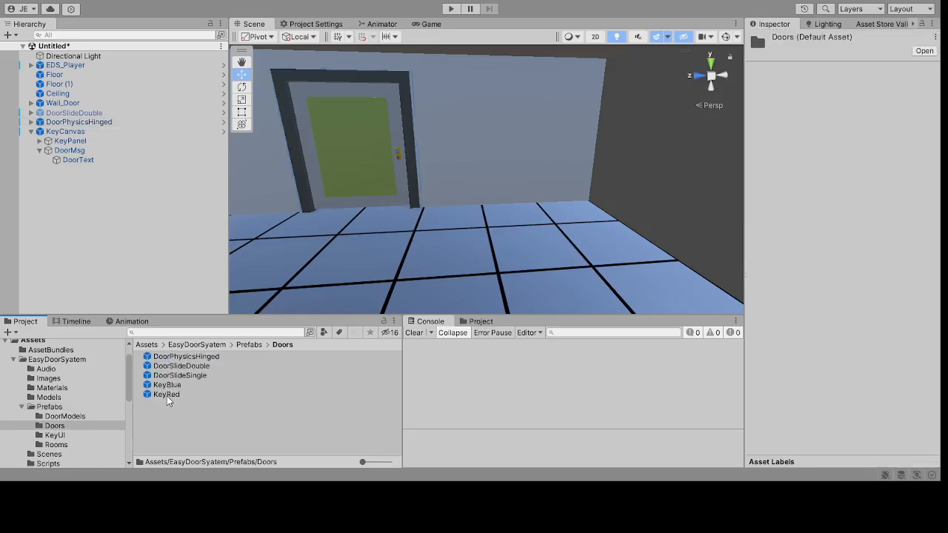
left_click_drag(167, 396, 350, 288)
left_click_drag(419, 238, 419, 237)
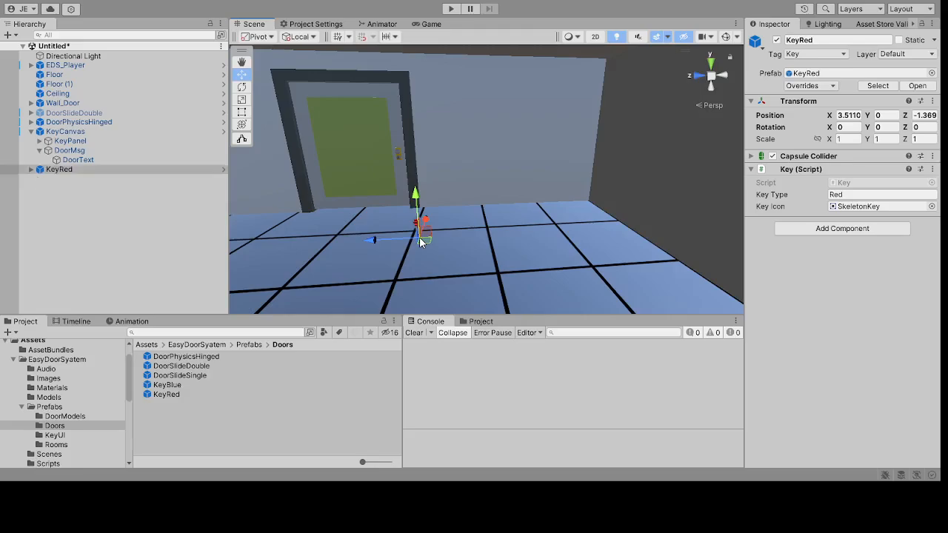
left_click_drag(412, 153, 412, 140)
left_click(886, 116)
type("1")
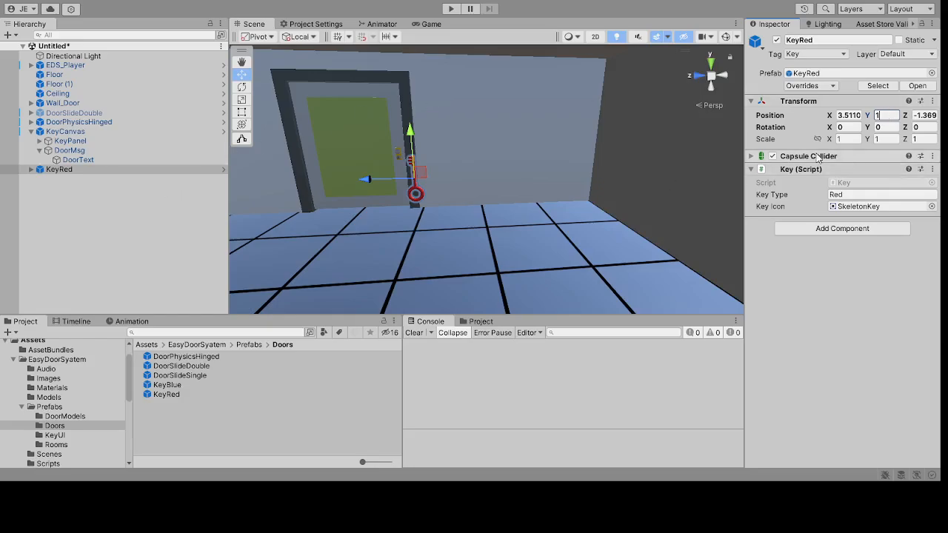
Step: Examine KeyRed's capsule collider bounds and the SkeletonKey sprite used as its key icon
left_click(751, 156)
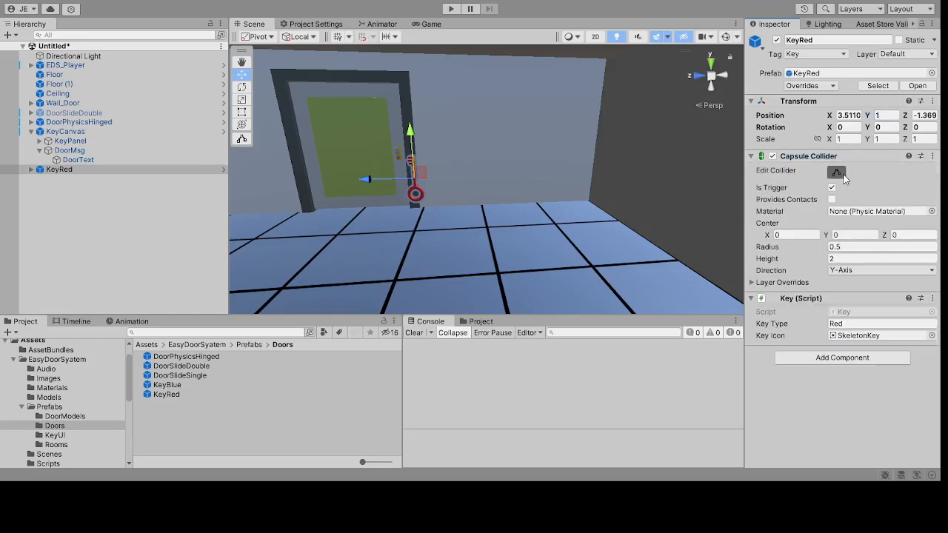
left_click(836, 172)
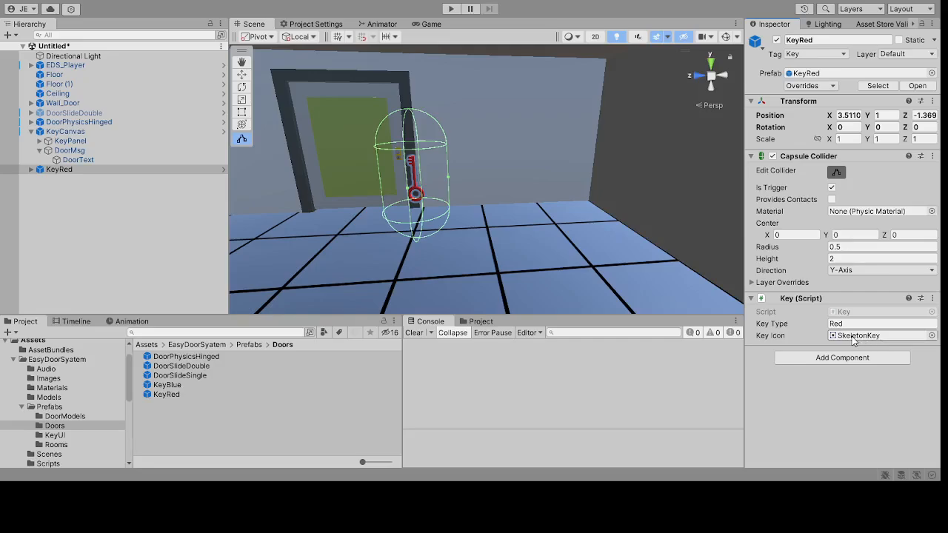
left_click(855, 340)
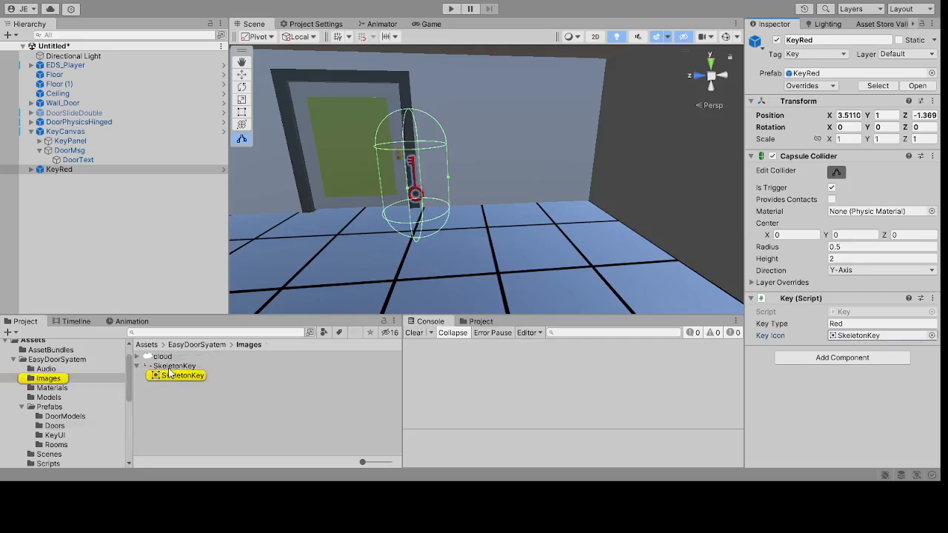
left_click(174, 366)
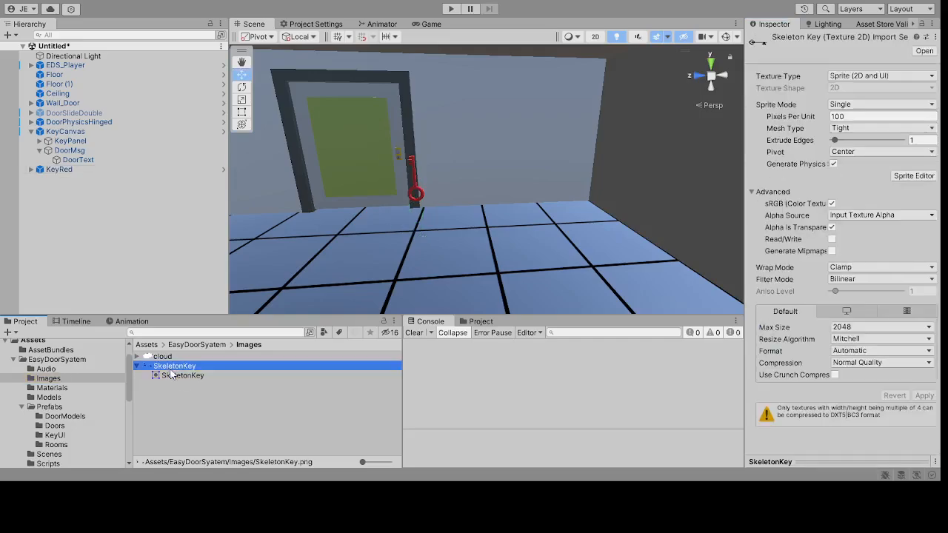
left_click(178, 376)
left_click(842, 462)
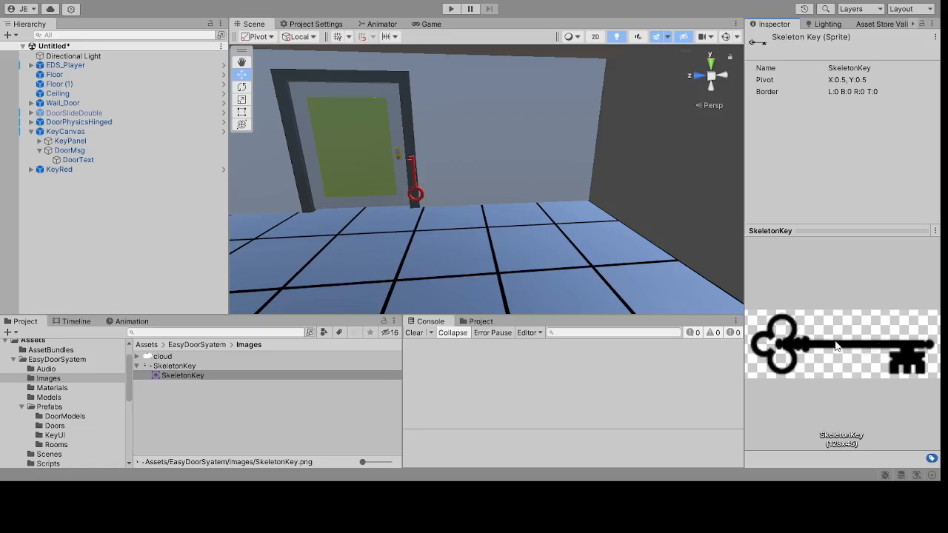
left_click(166, 367)
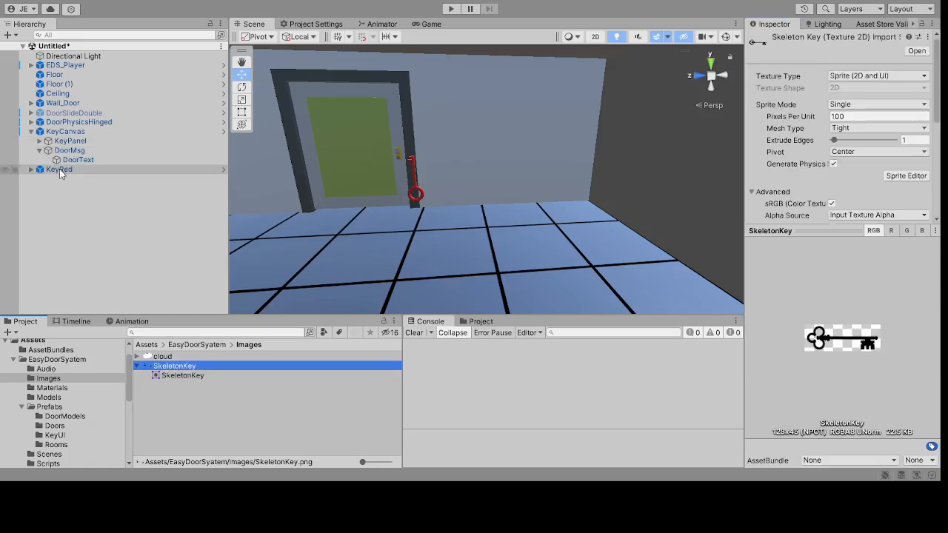
Step: Compare KeyRed's Key Type with the lock and key settings of DoorPhysicsHinged
left_click(59, 169)
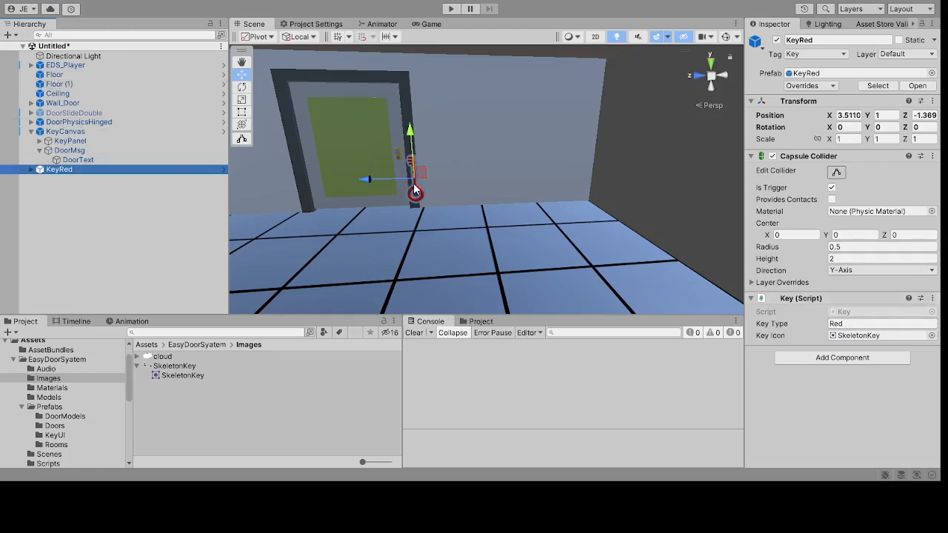
left_click(74, 121)
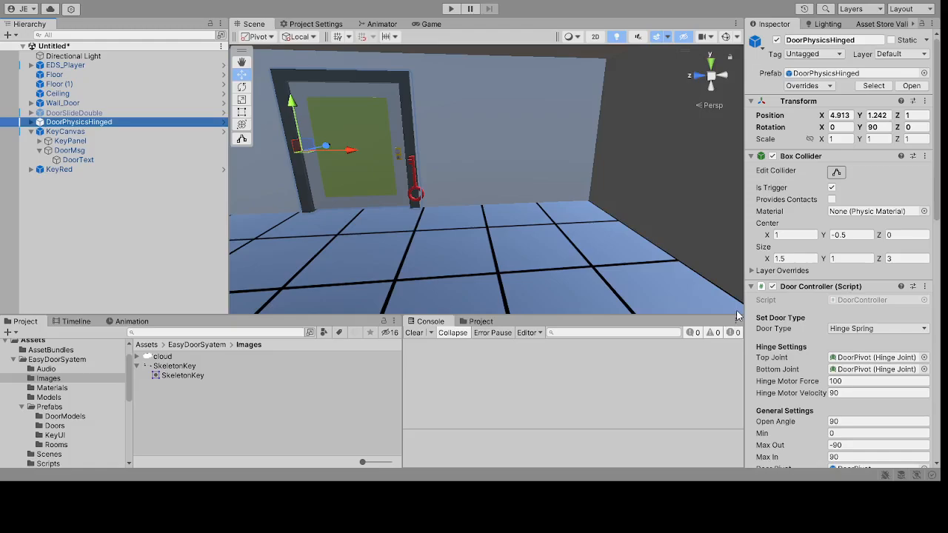
scroll(845, 350, "down", 4)
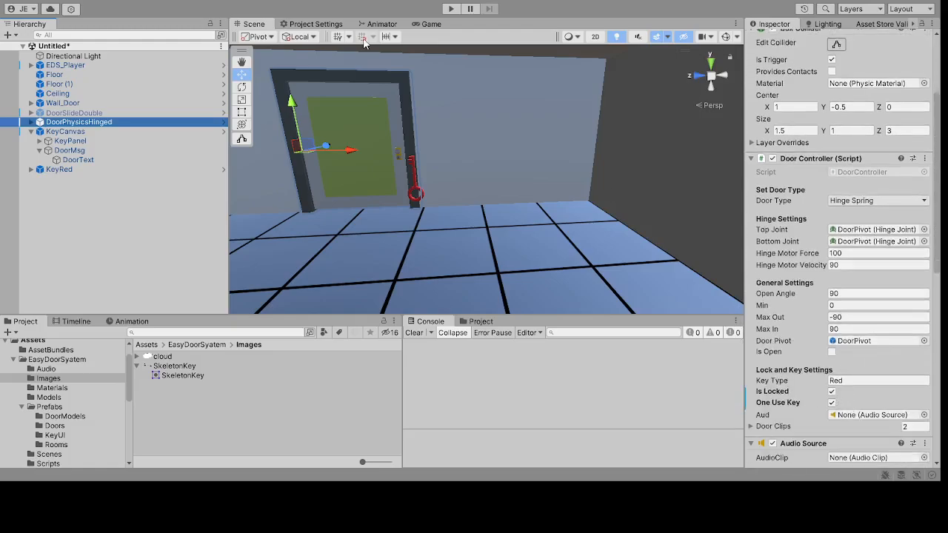
Step: Playtest the one-use key: try the locked door, collect the red key, go through the door, and stop play mode
left_click(450, 8)
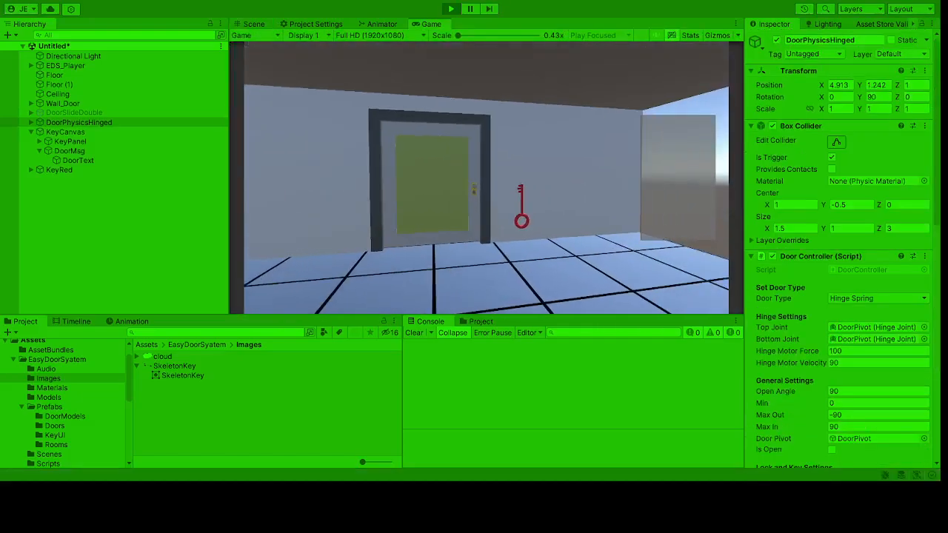
key("w")
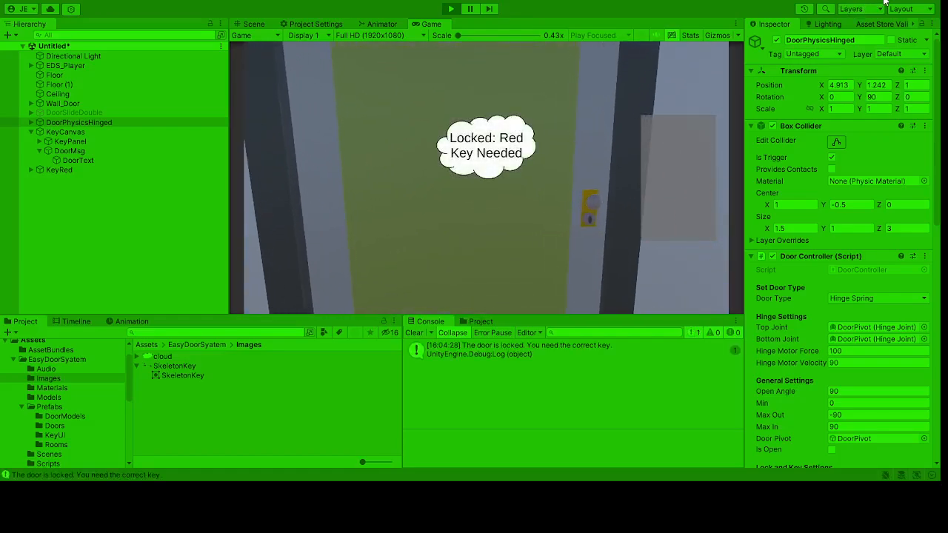
key("s")
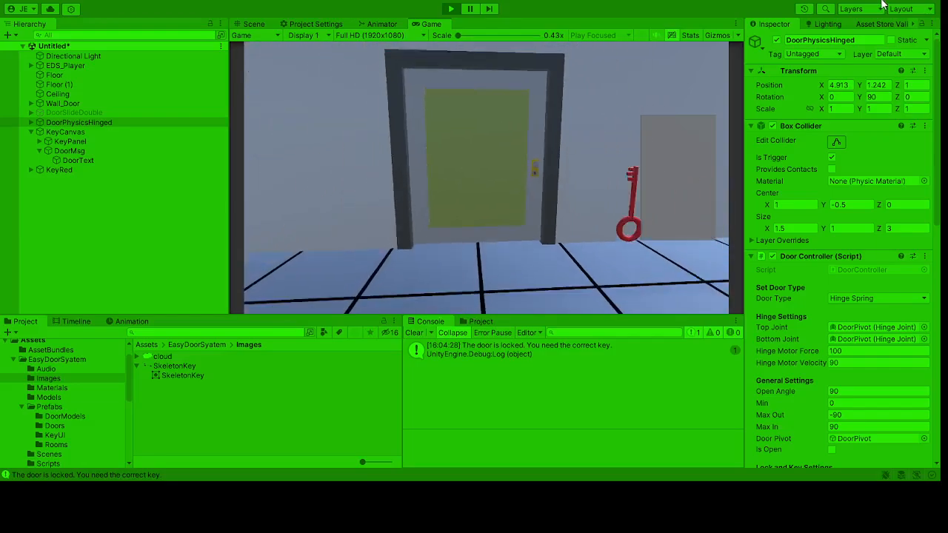
key("w")
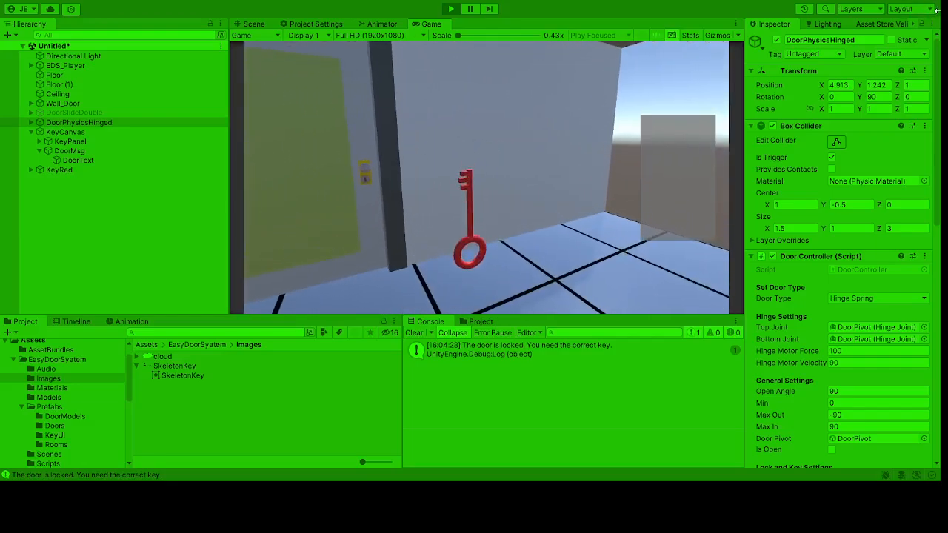
key("w")
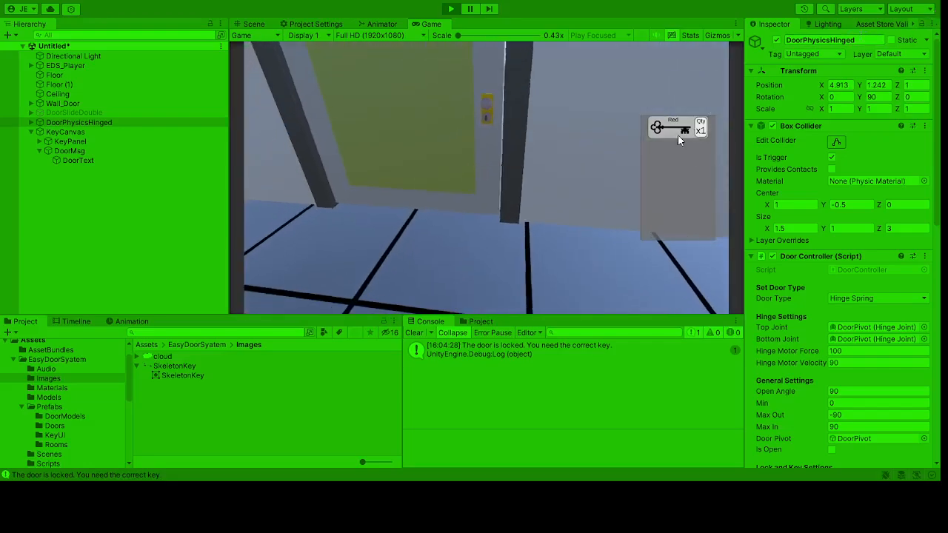
key("s")
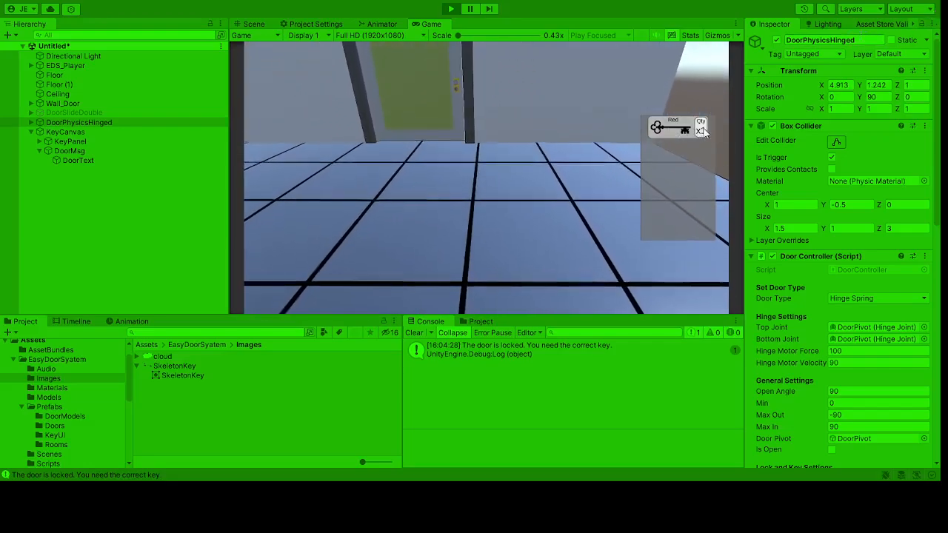
key("w")
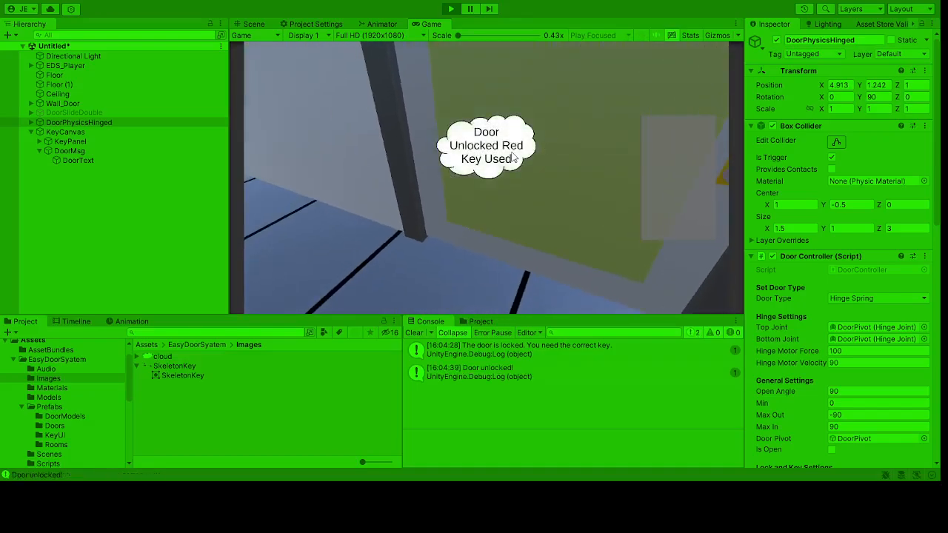
key("w")
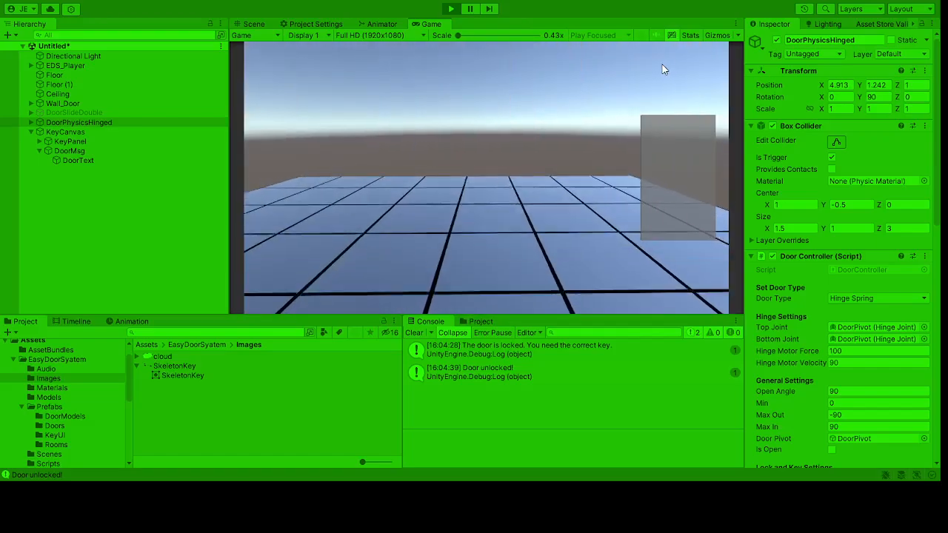
key("w")
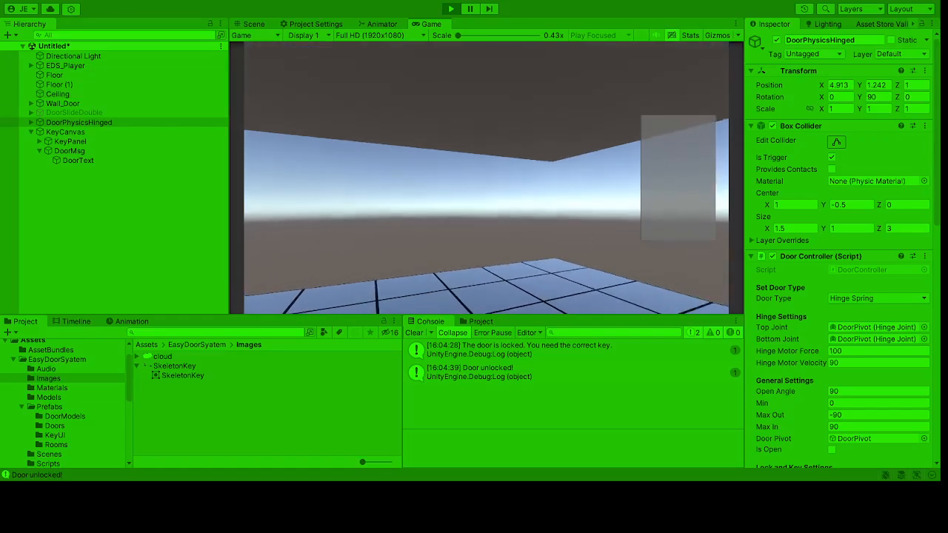
left_click(449, 10)
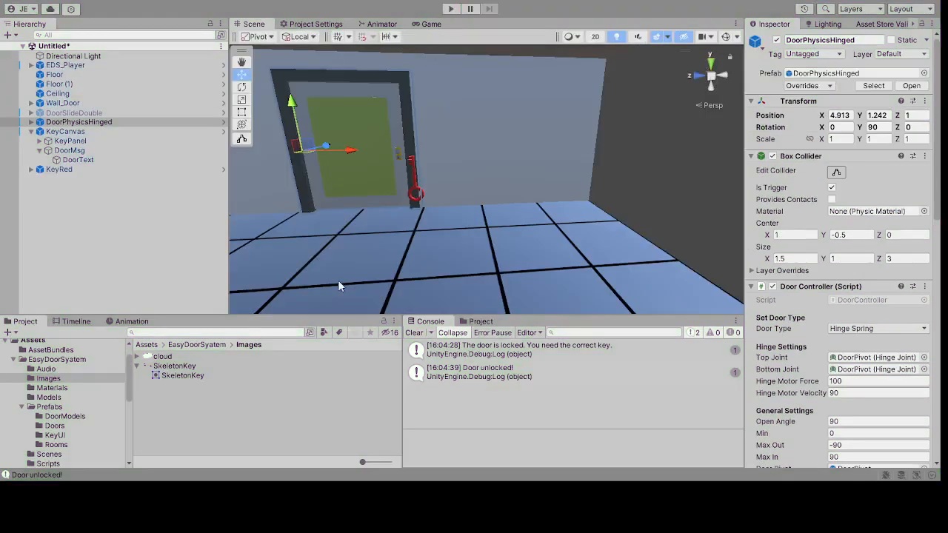
Step: Disable One Use Key in DoorPhysicsHinged's Door Controller script, leaving Is Locked enabled
left_click(71, 133)
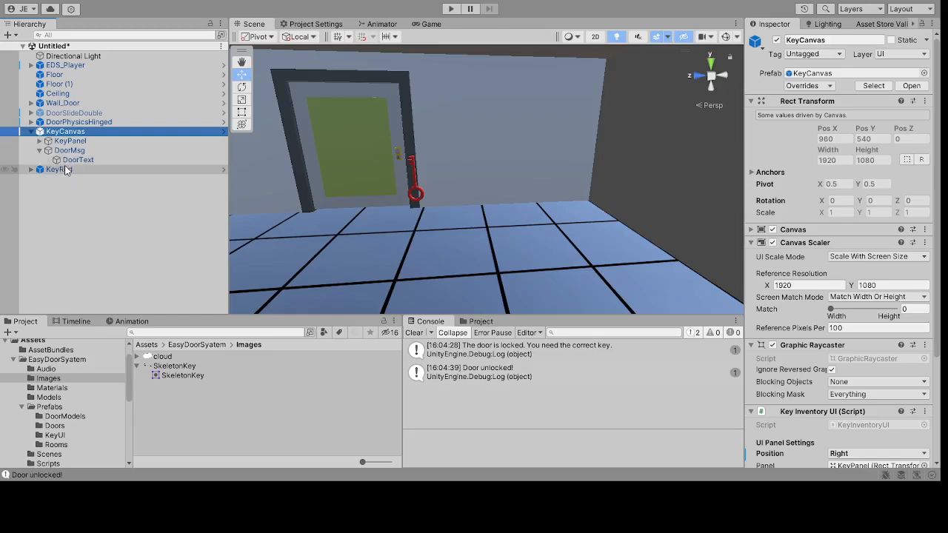
left_click(78, 122)
scroll(832, 356, "down", 5)
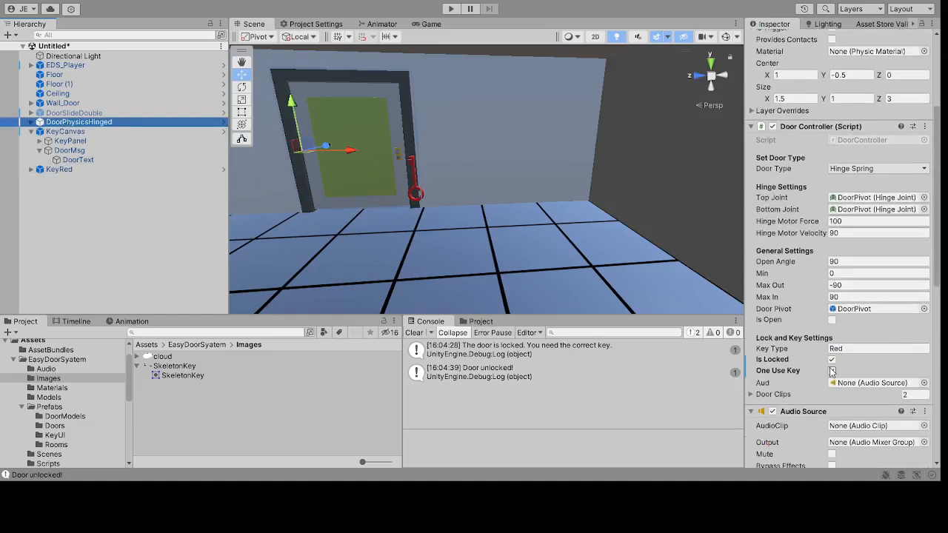
left_click(832, 371)
scroll(832, 373, "down", 3)
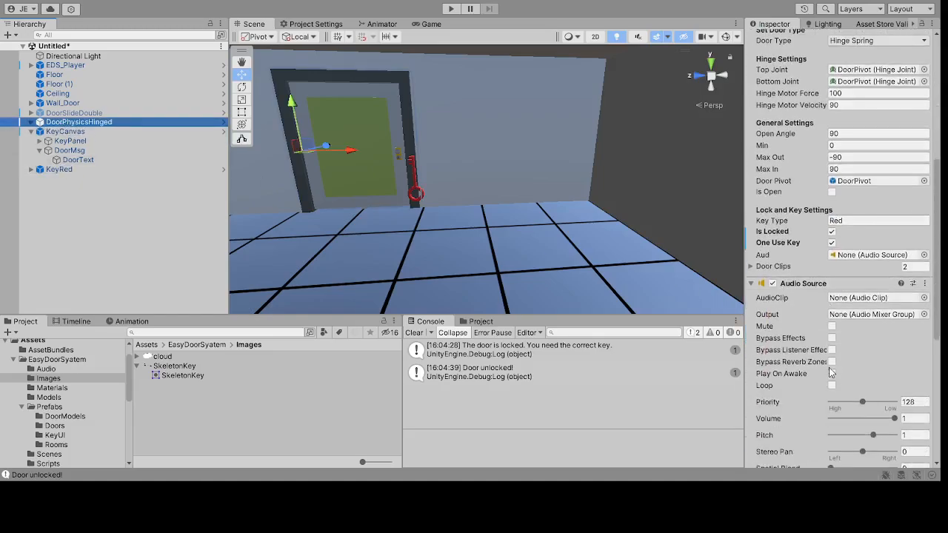
left_click(832, 243)
Step: Playtest the locked door with a reusable key by collecting the red key and walking through the door
left_click(451, 9)
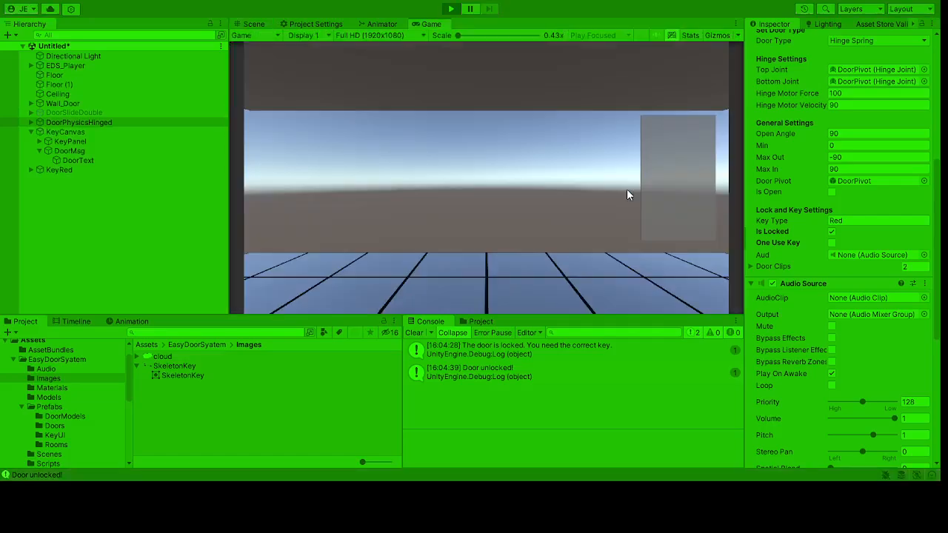
key("w")
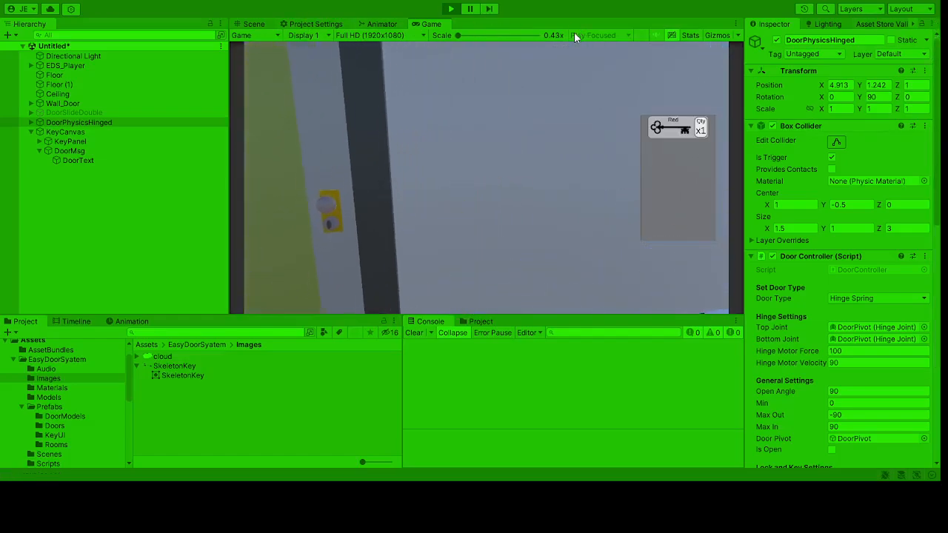
key("s")
key("w")
key("w")
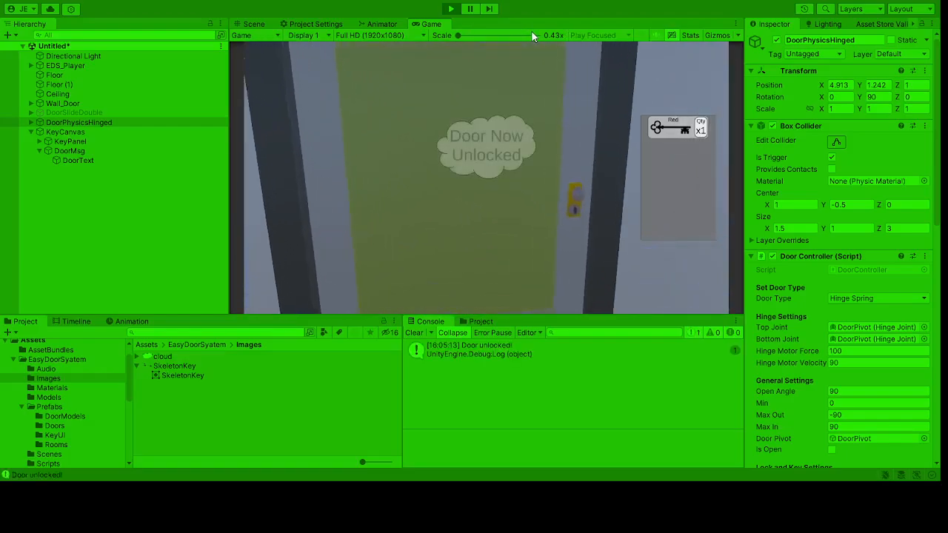
key("w")
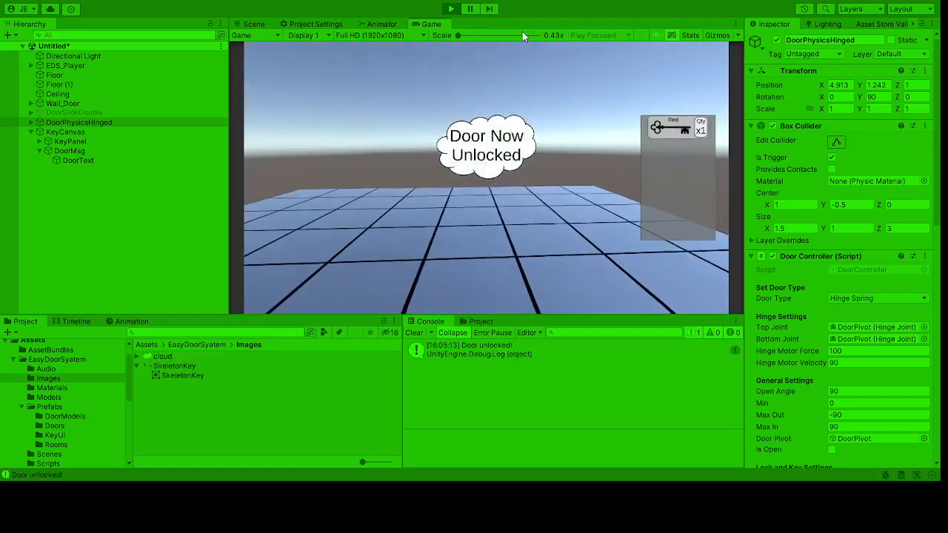
Step: Walk back to the unlocked hinged door while holding the reusable red key, and end the playtest
key("w")
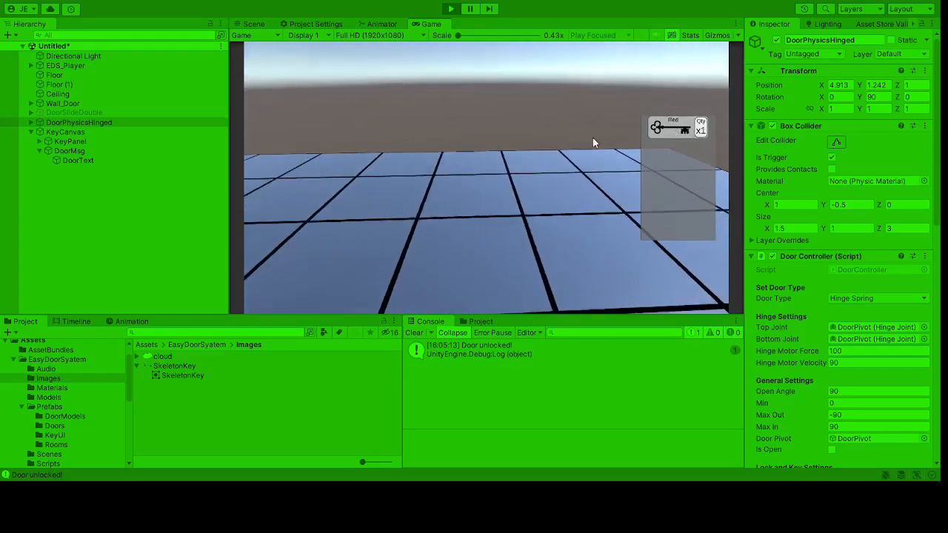
key("w")
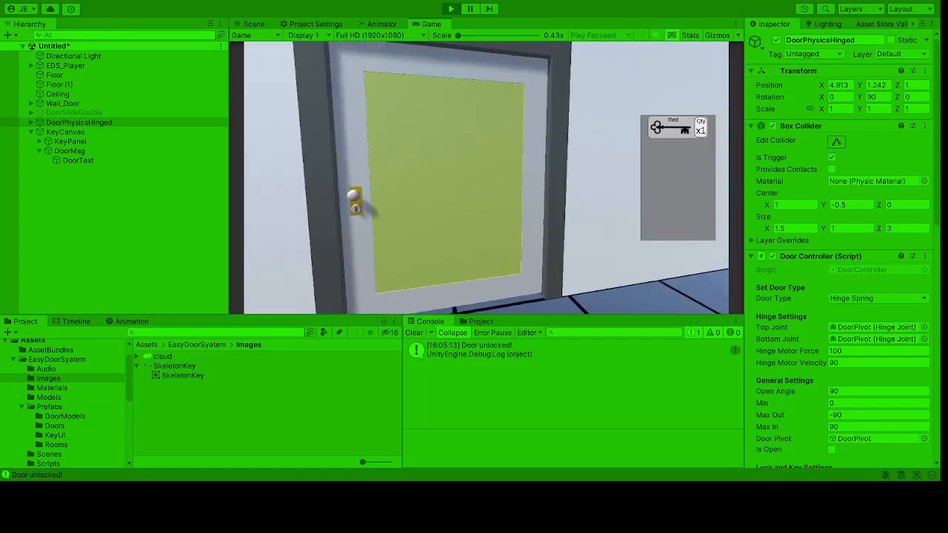
left_click(452, 8)
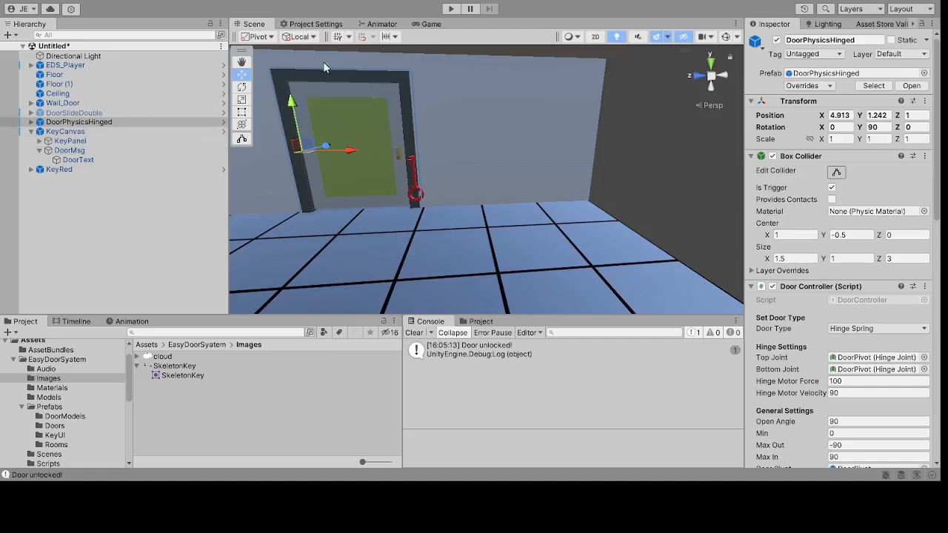
Step: Set the Door Type of DoorPhysicsHinged's Door Controller script to Hinge Motorized
scroll(406, 122, "up", 1)
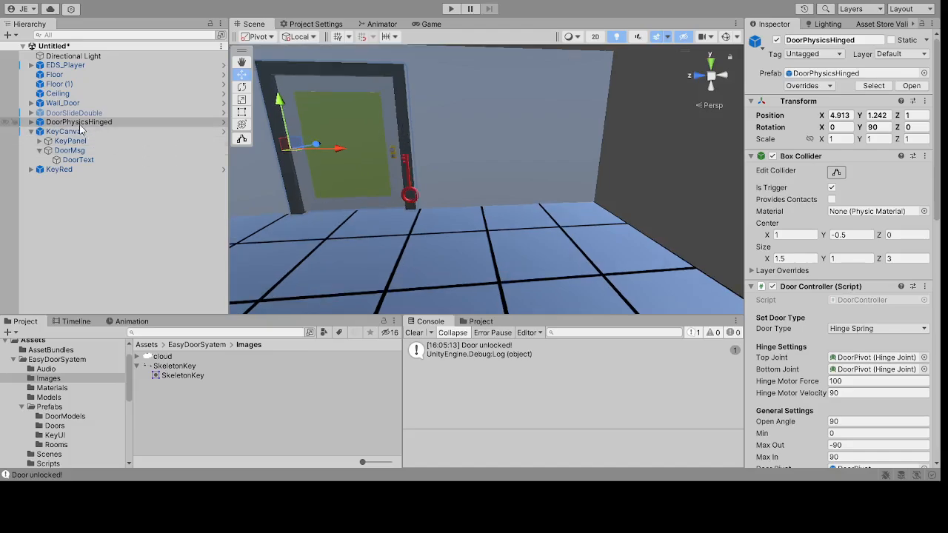
scroll(852, 259, "down", 2)
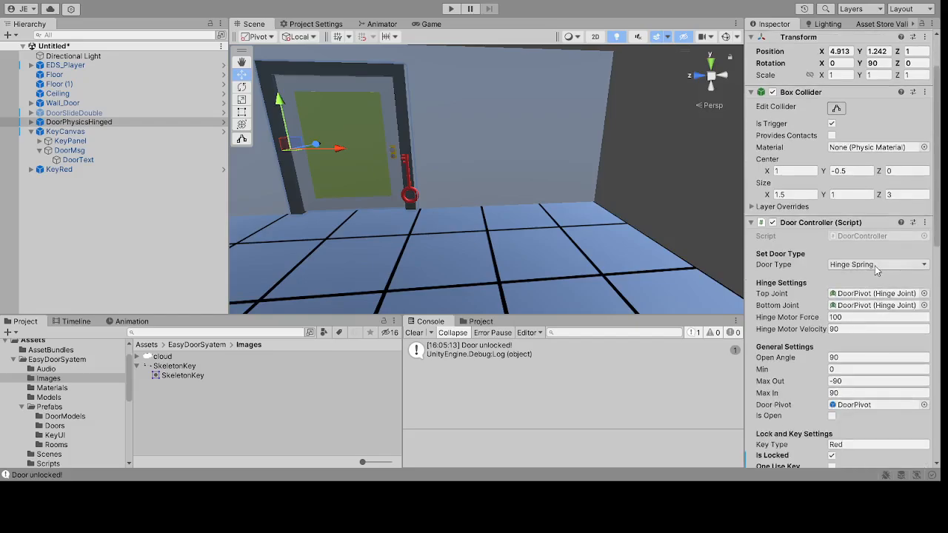
left_click(876, 265)
left_click(875, 294)
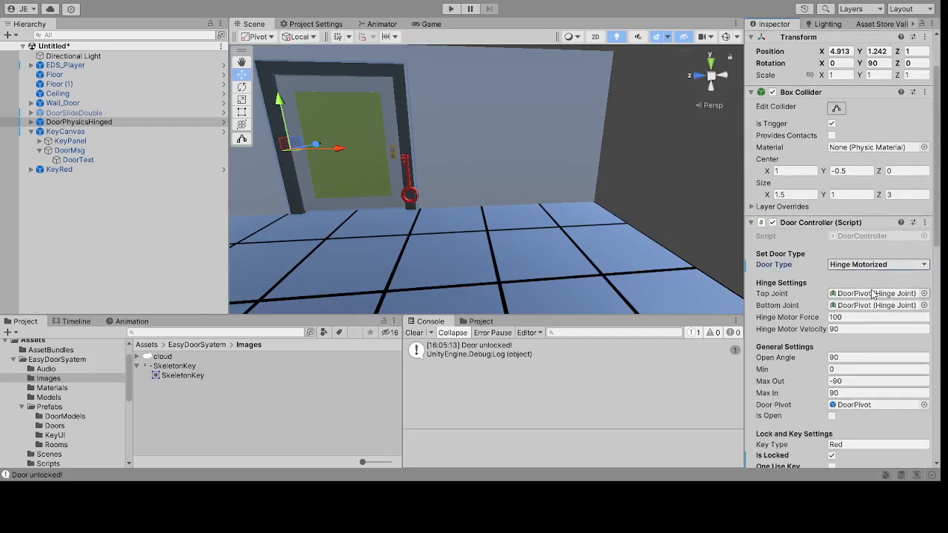
Step: Playtest the motorized hinged door by collecting the red key and walking through the door in both directions, and stop play mode
left_click(450, 9)
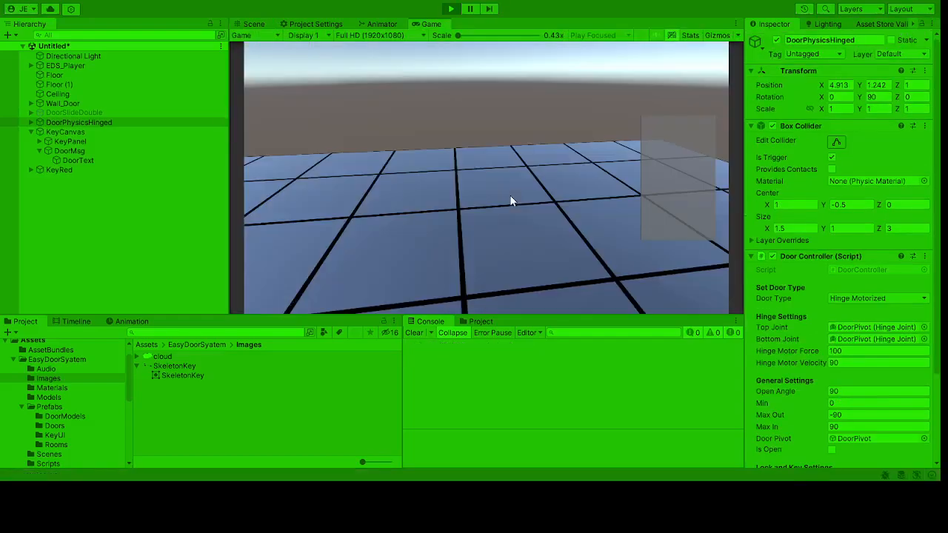
key("w")
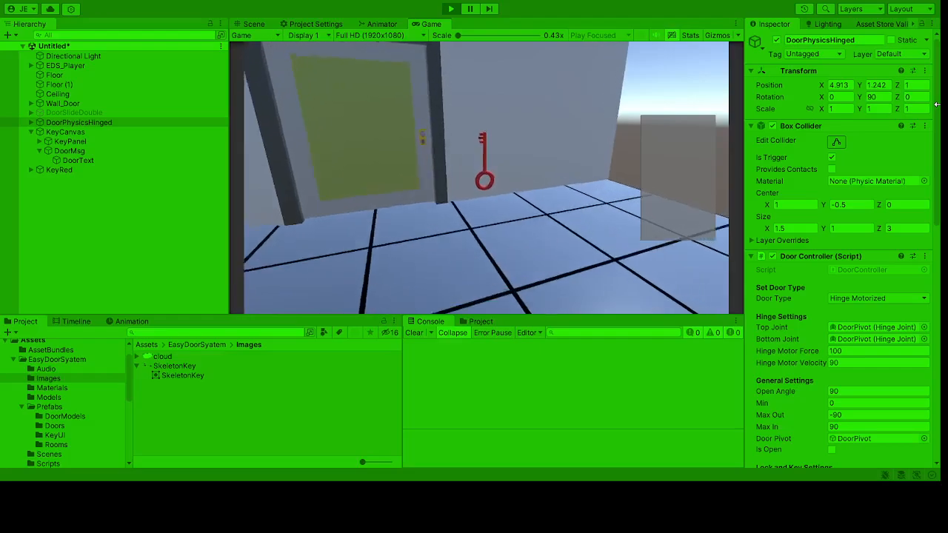
key("s")
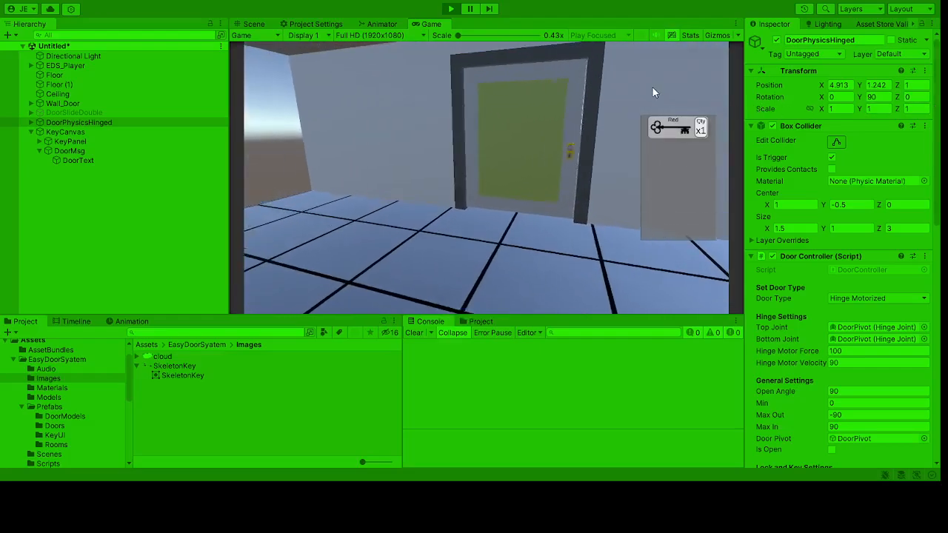
key("w")
key("s")
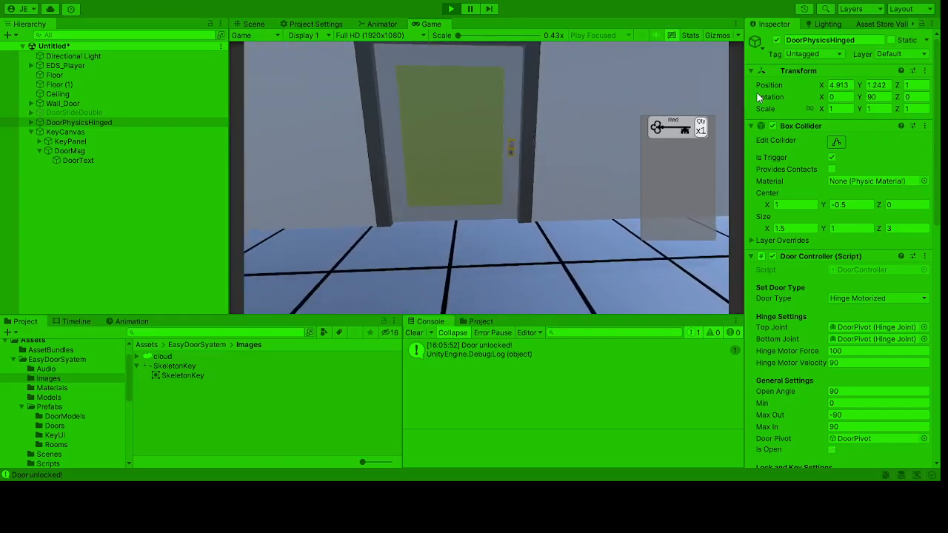
key("w")
key("w")
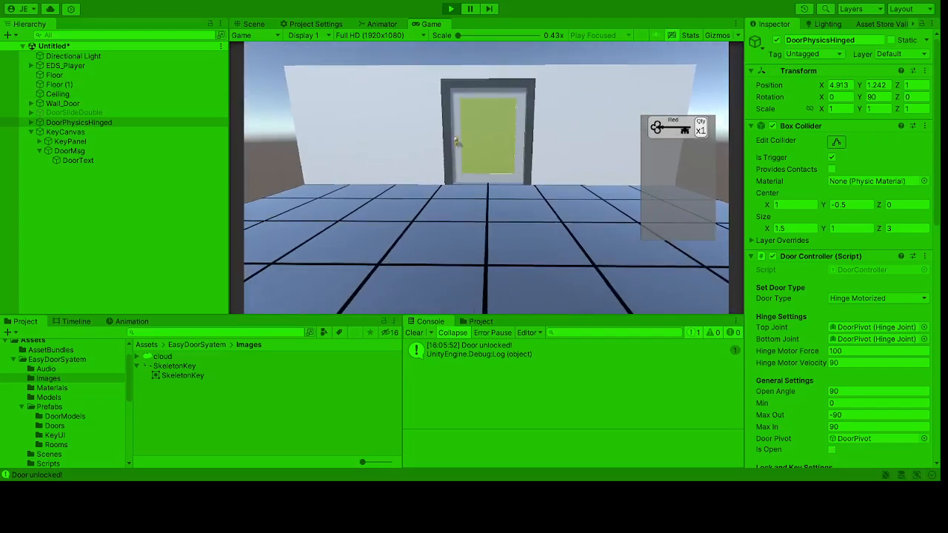
key("w")
key("w")
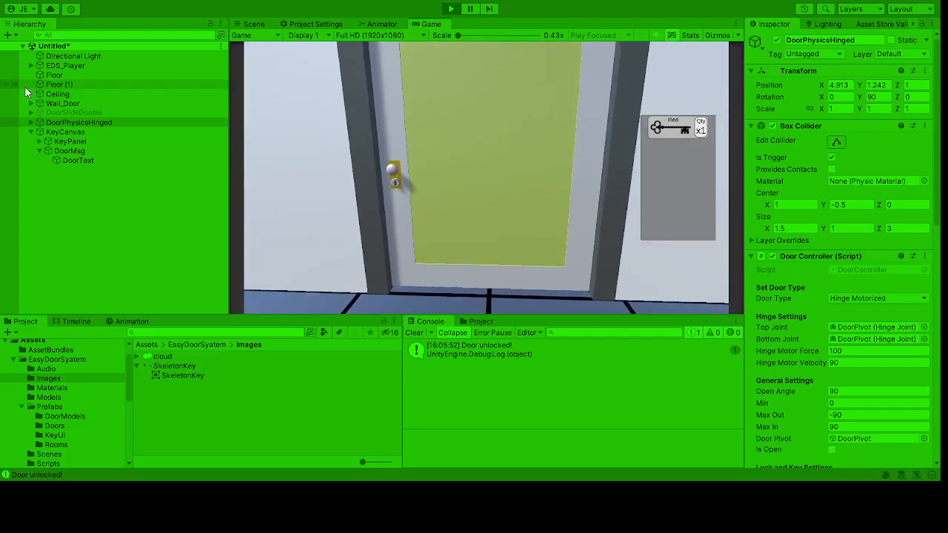
key("w")
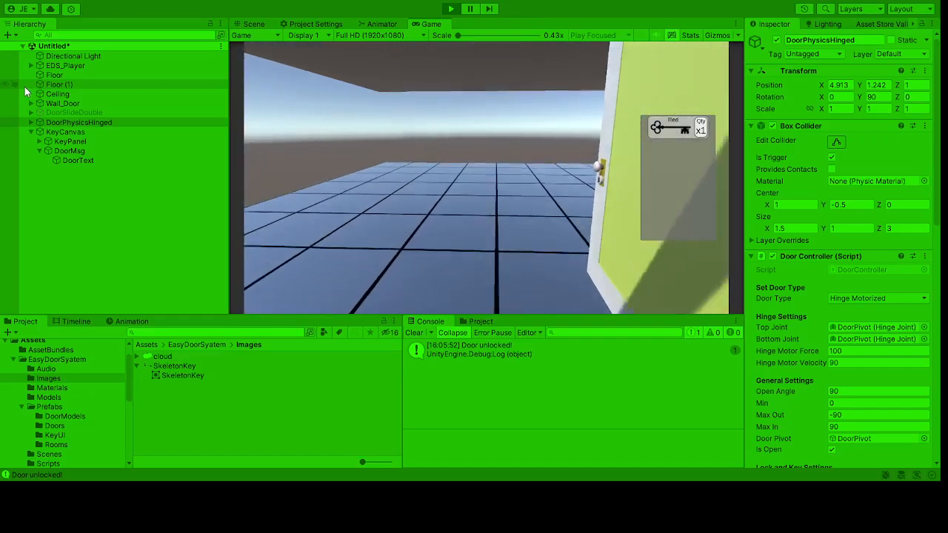
key("s")
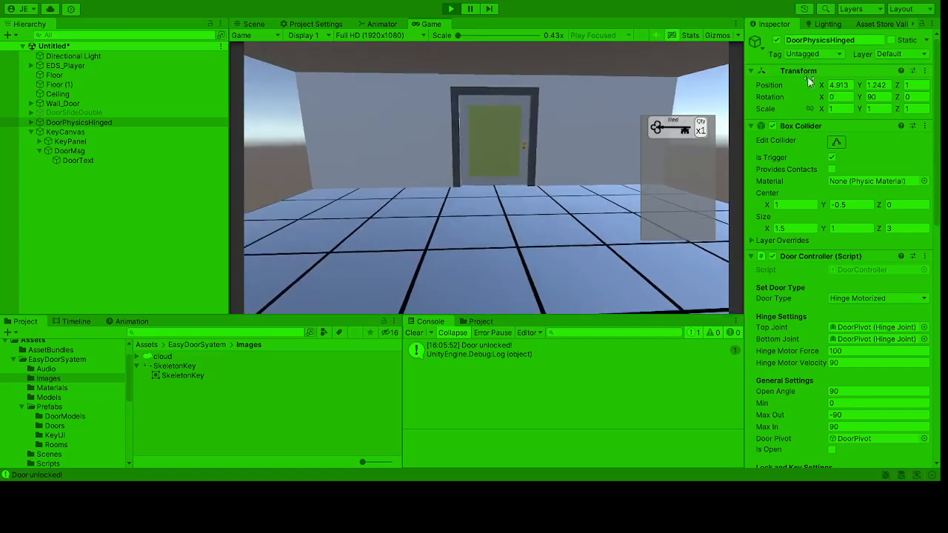
left_click(452, 9)
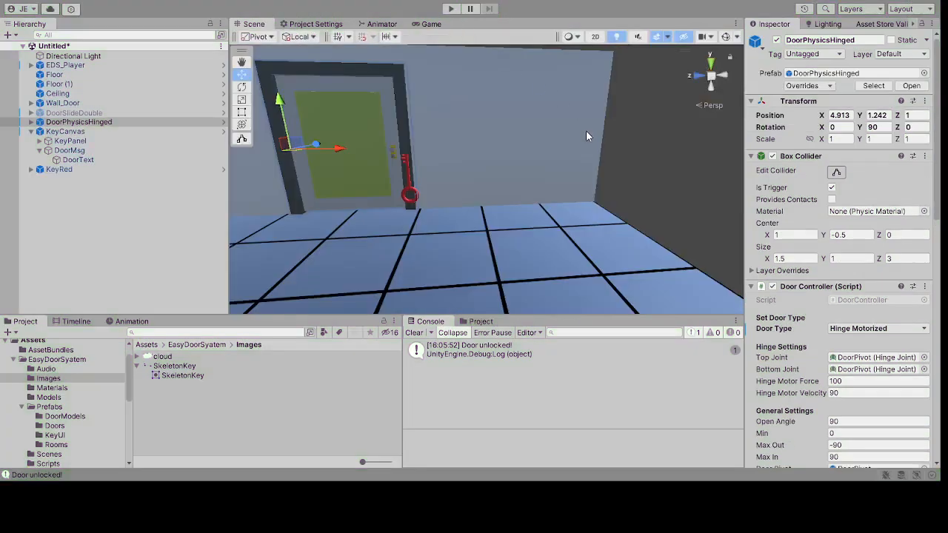
Step: Deactivate the SingleDoor object inside DoorPhysicsHinged's DoorPivot
scroll(472, 138, "up", 3)
middle_click_drag(473, 139, 577, 154)
scroll(574, 155, "up", 2)
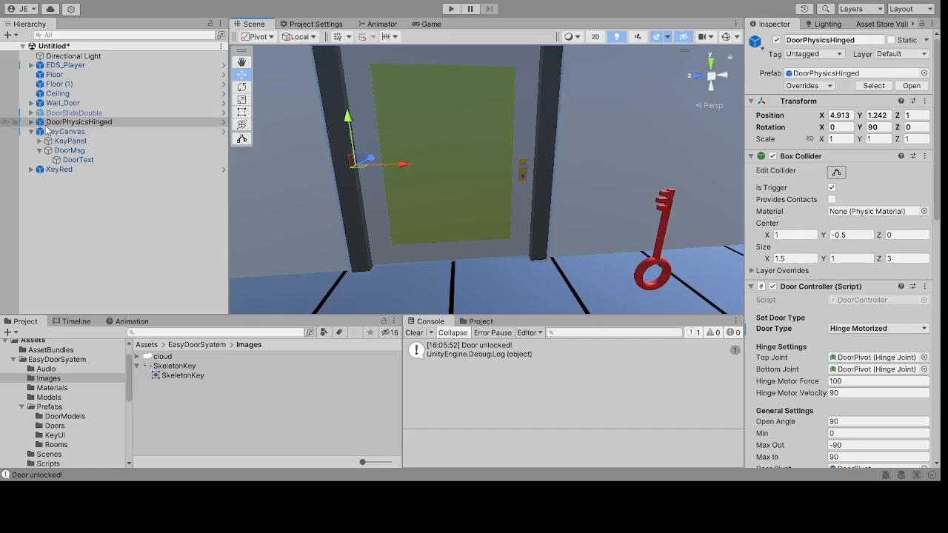
left_click(31, 123)
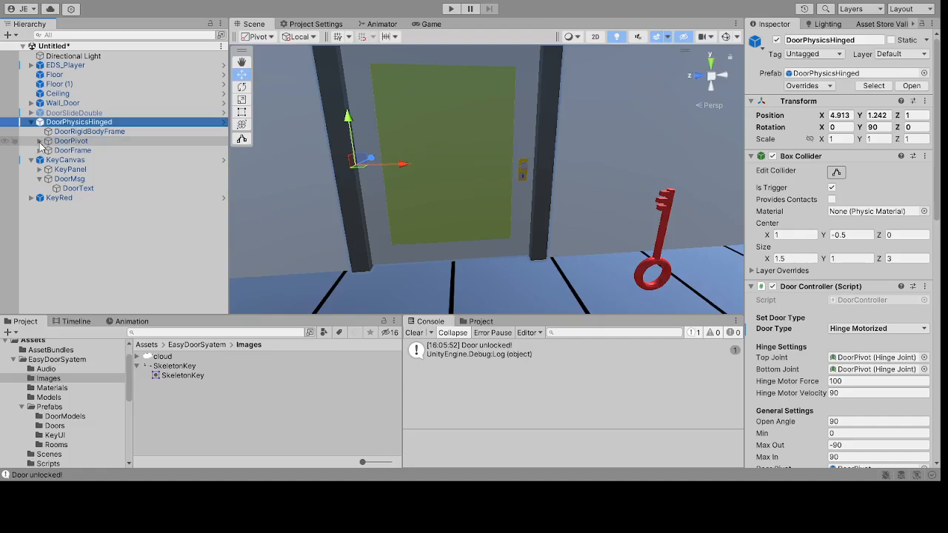
left_click(39, 142)
left_click(69, 141)
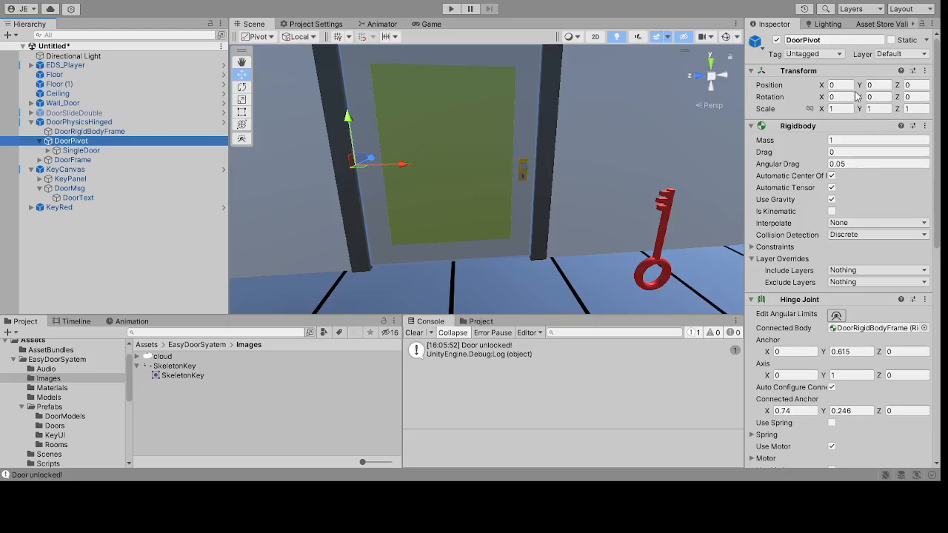
left_click(80, 151)
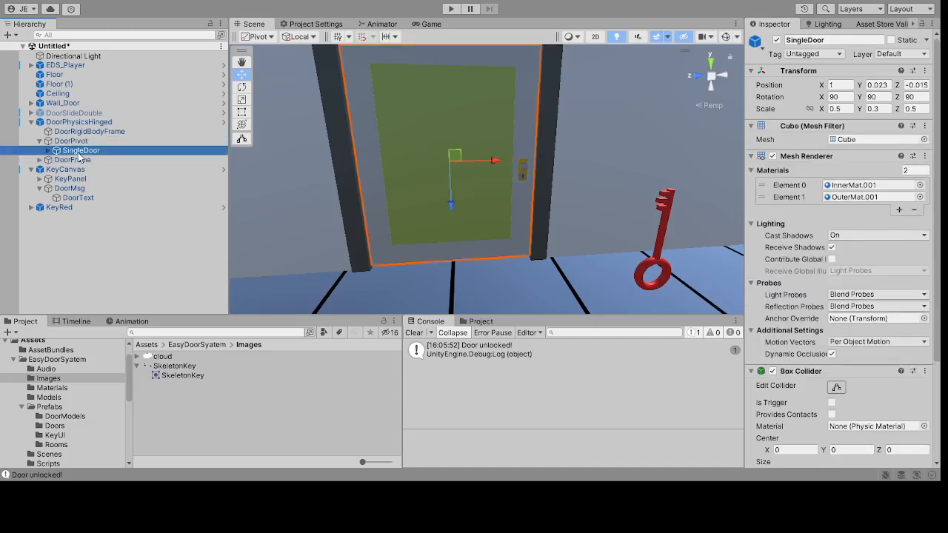
left_click(776, 40)
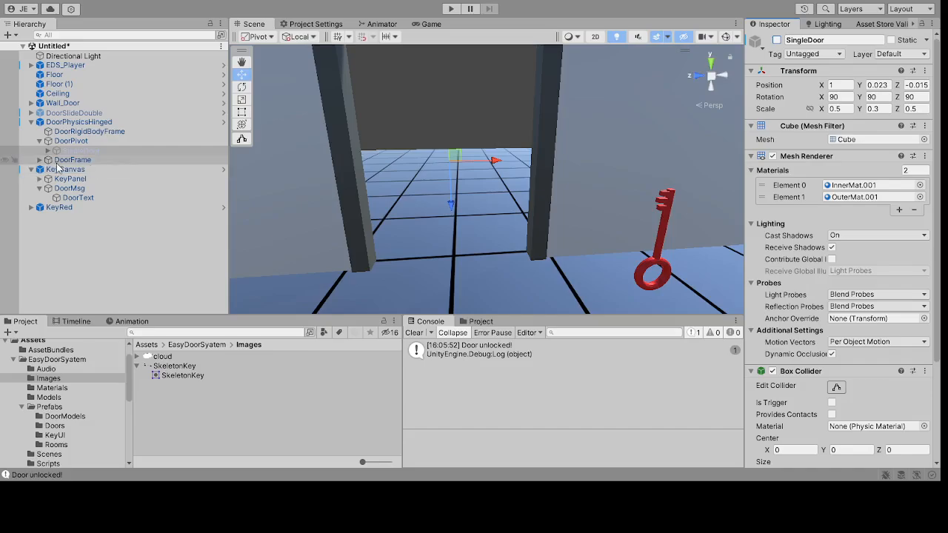
Step: Add a cube as a child of DoorPivot and set its Z scale to 0.13
left_click(71, 141)
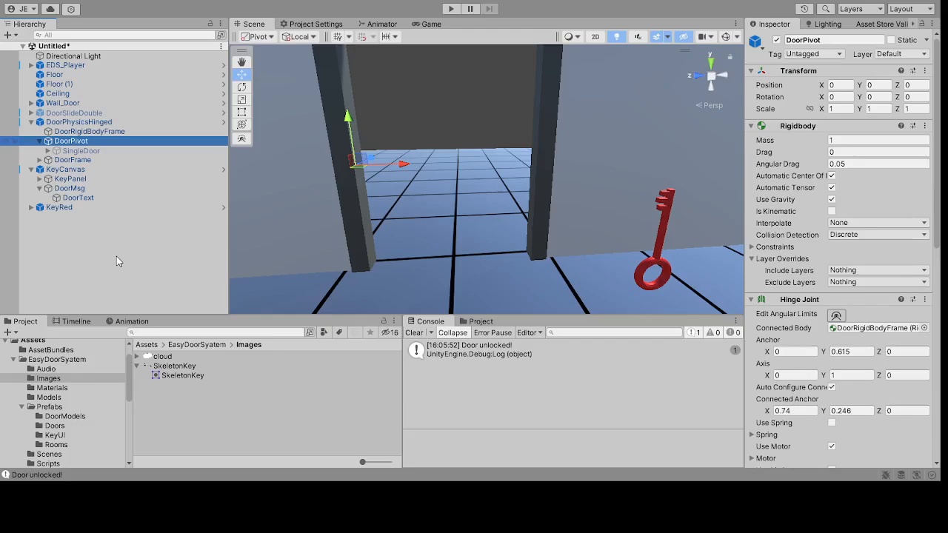
left_click(242, 259)
scroll(405, 216, "down", 3)
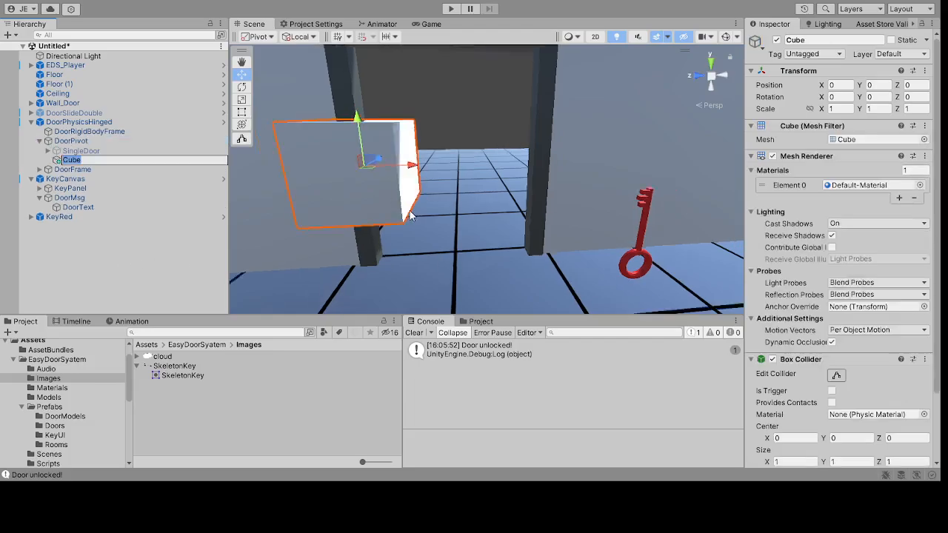
middle_click_drag(404, 213, 302, 265)
right_click_drag(350, 253, 210, 249)
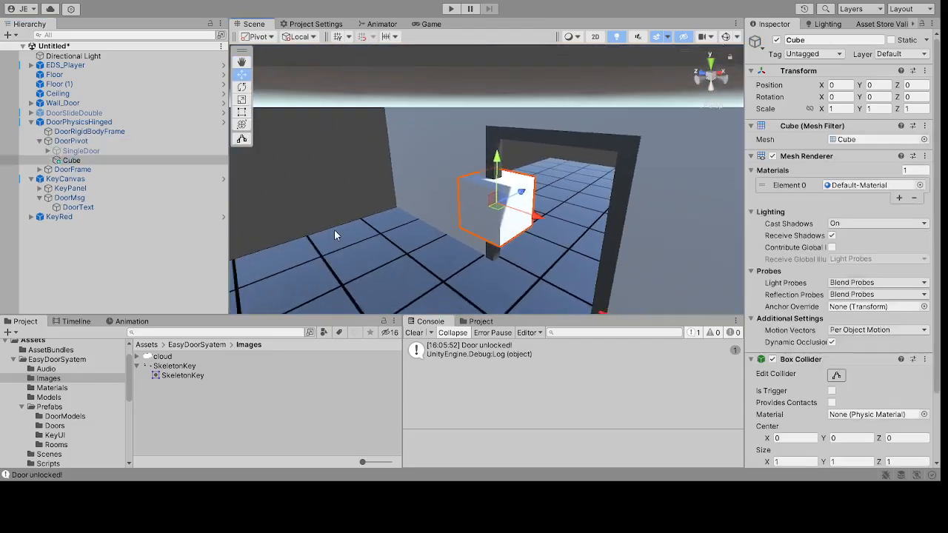
middle_click_drag(334, 228, 280, 230)
scroll(462, 235, "up", 5)
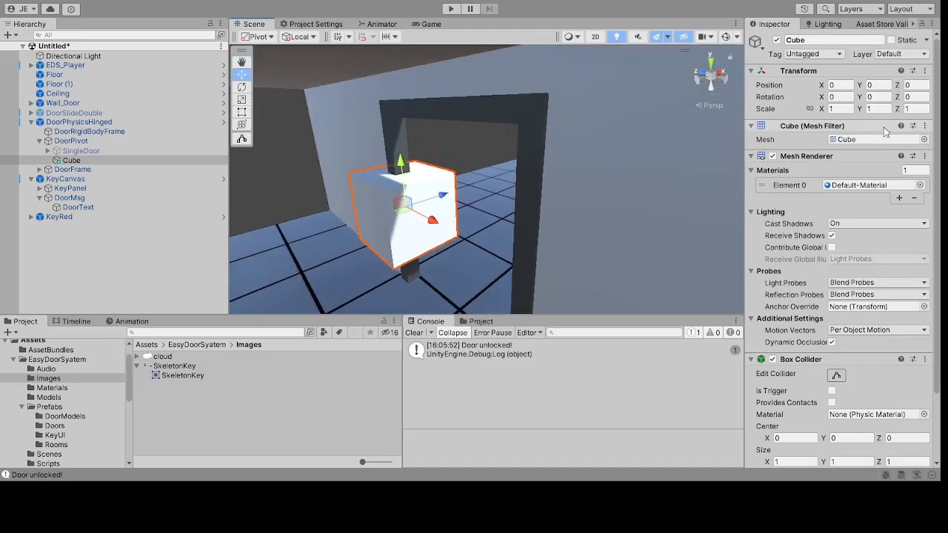
left_click(913, 109)
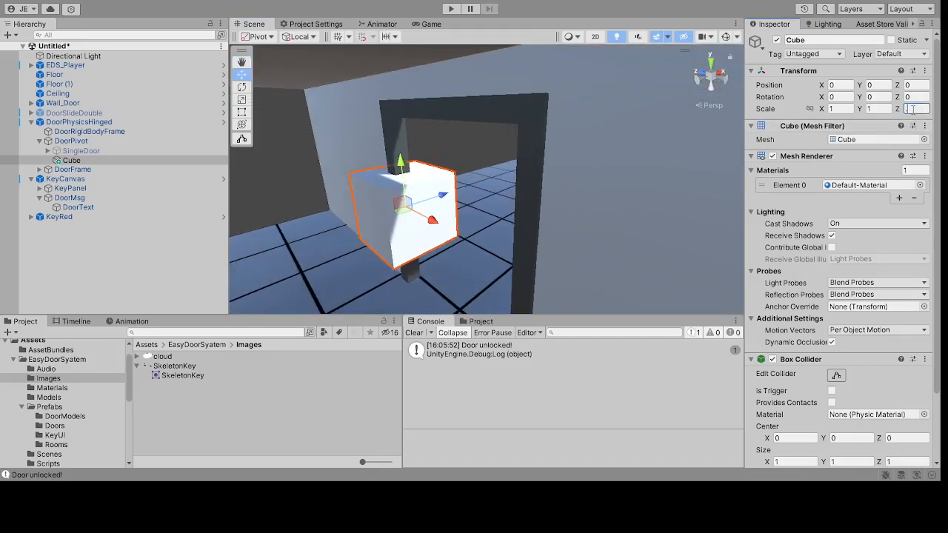
type(".15")
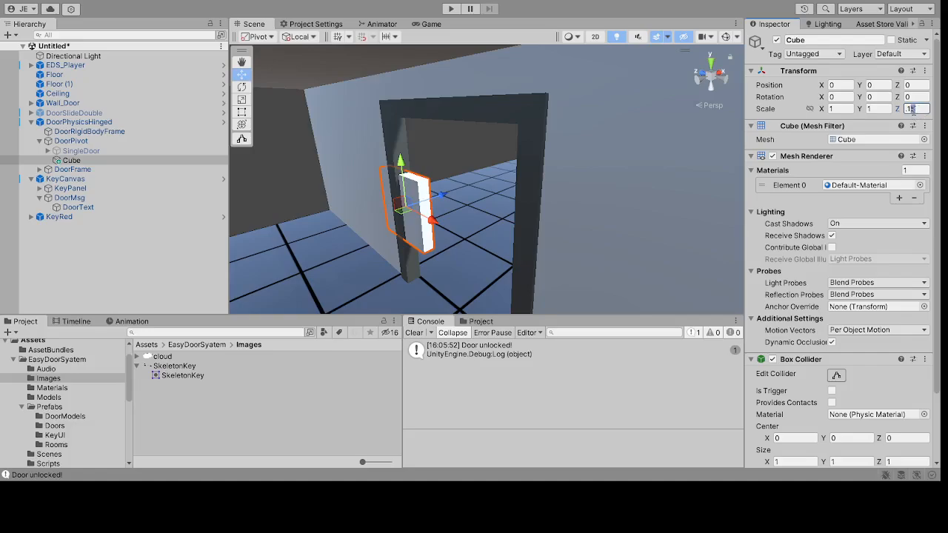
type("3")
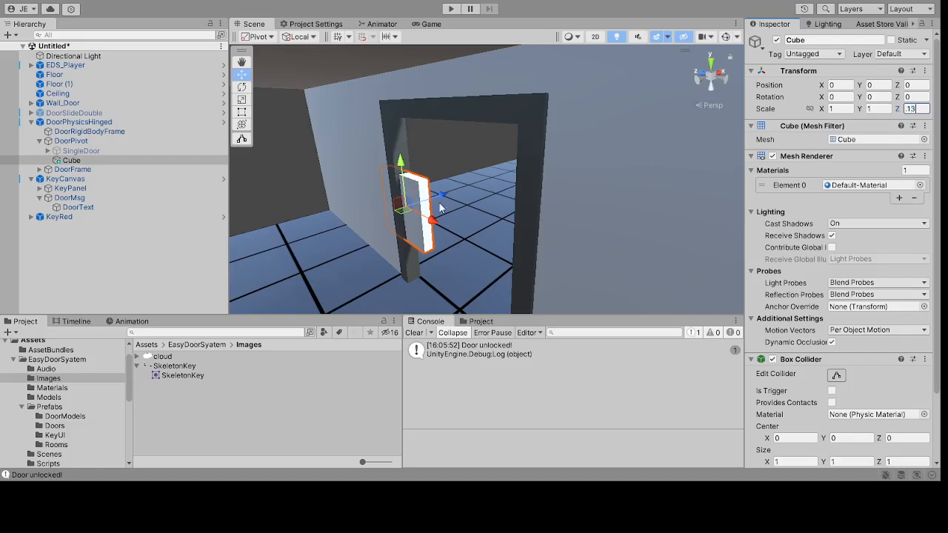
Step: Slide the cube along its X axis into the doorway and set its X position to 1
scroll(450, 222, "up", 4)
left_click_drag(406, 232, 472, 279)
scroll(408, 242, "down", 3)
right_click_drag(394, 232, 545, 200)
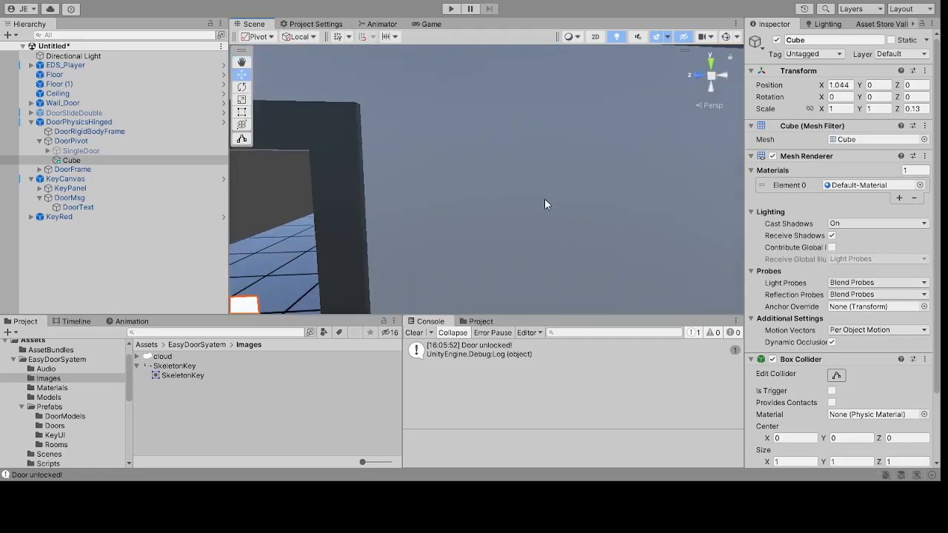
middle_click_drag(545, 200, 640, 121)
scroll(589, 196, "down", 4)
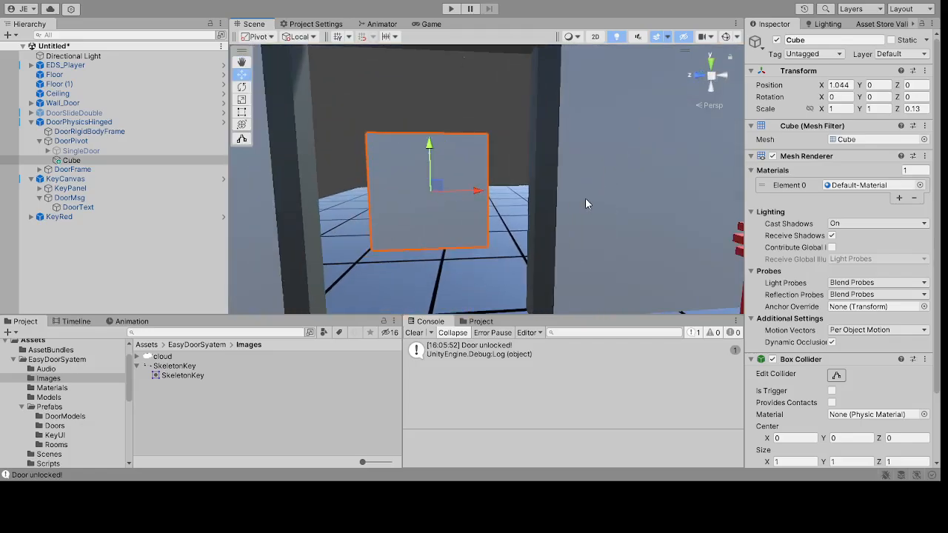
left_click(852, 84)
type("1")
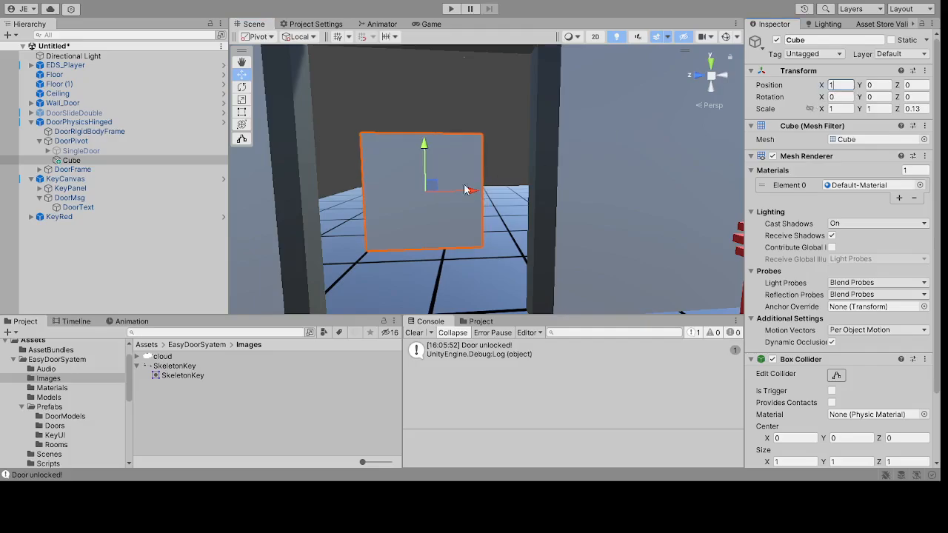
Step: Set the cube's Y scale to 2.4 to match the height of the door opening
left_click(874, 109)
type(".8")
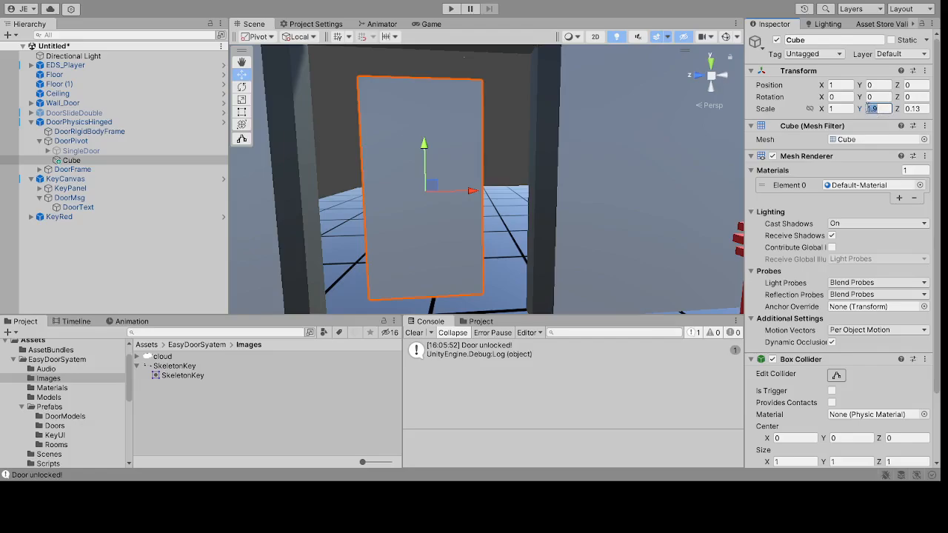
type("2.")
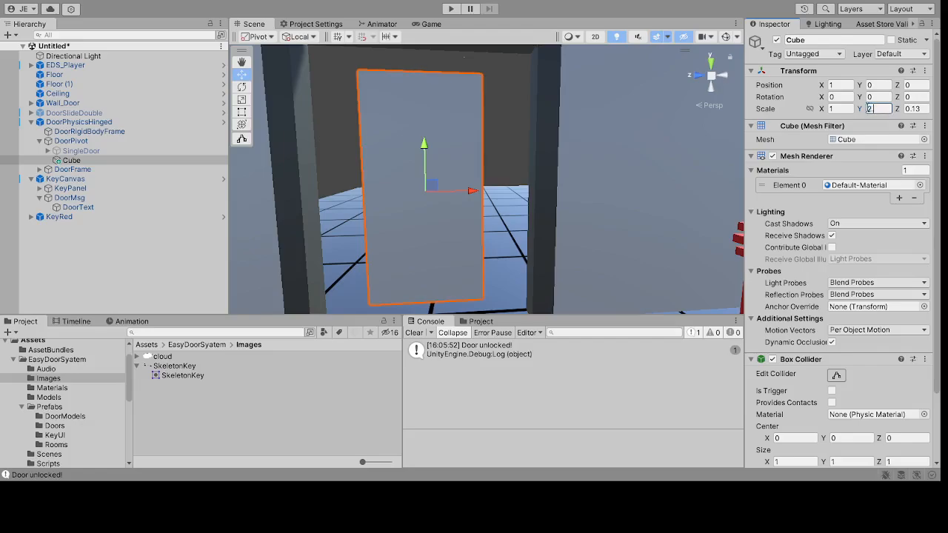
type("4")
Step: Set the cube's X scale to 1.75 to fill the width of the door frame
scroll(538, 119, "down", 3)
middle_click_drag(538, 121, 519, 160)
scroll(534, 160, "up", 4)
middle_click_drag(543, 173, 531, 107)
scroll(547, 176, "up", 1)
scroll(590, 169, "down", 3)
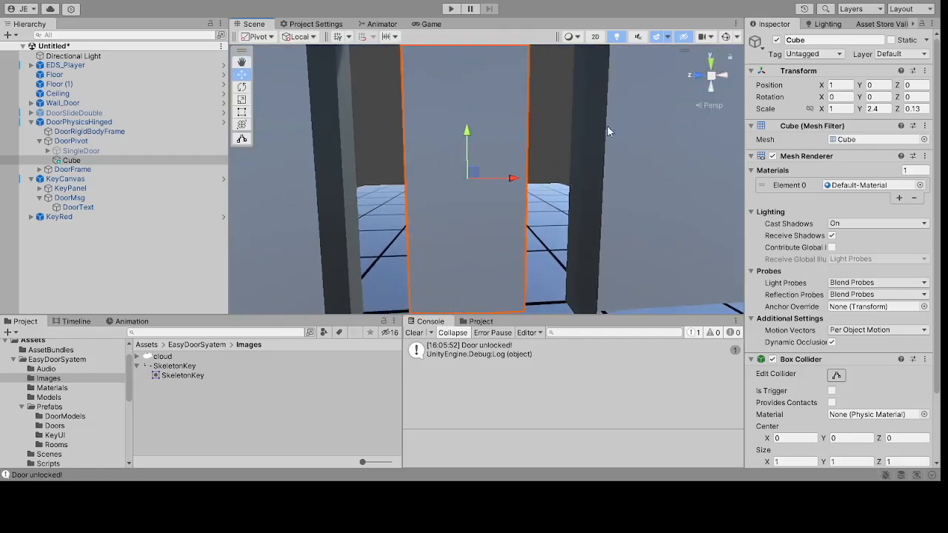
left_click(843, 109)
type(".8")
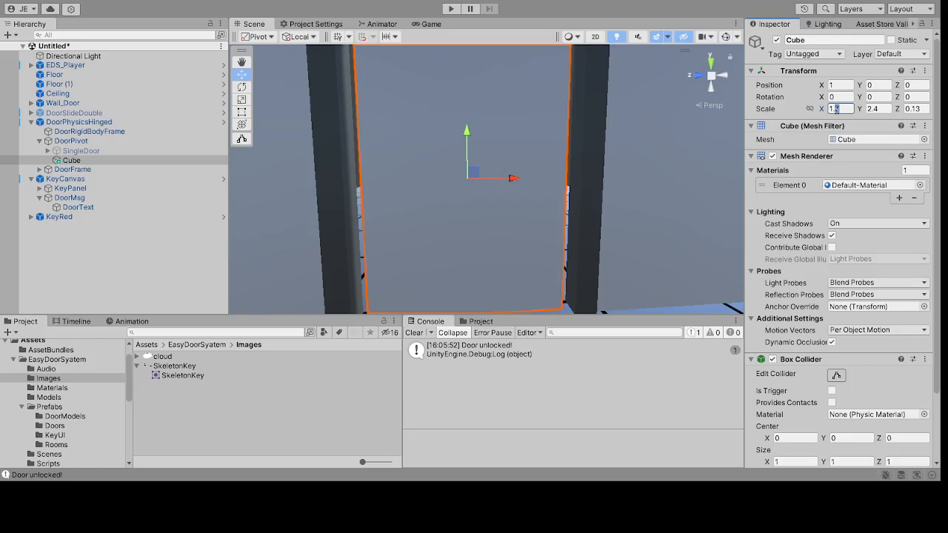
type("75")
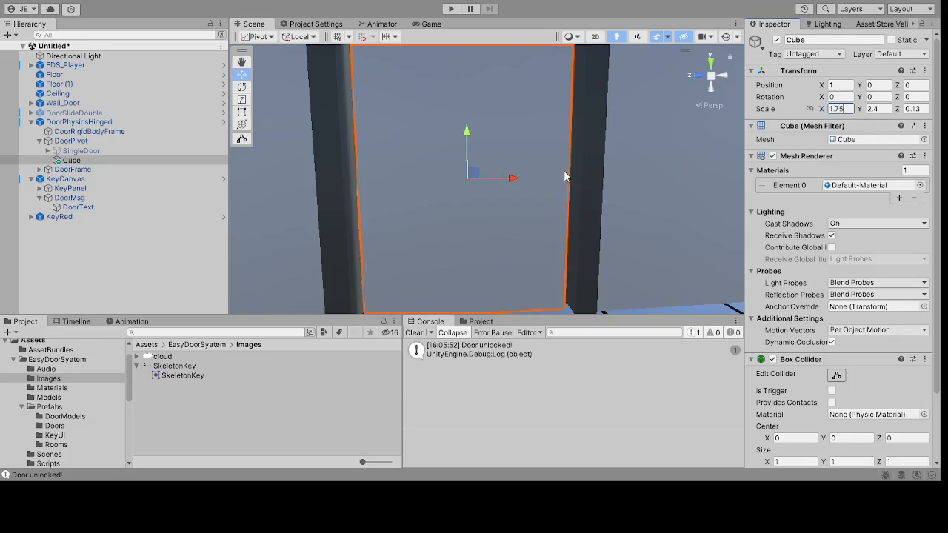
Step: Widen the cube to an X scale of 1.9 so it closes the gaps at both door jambs
middle_click_drag(565, 172, 543, 175)
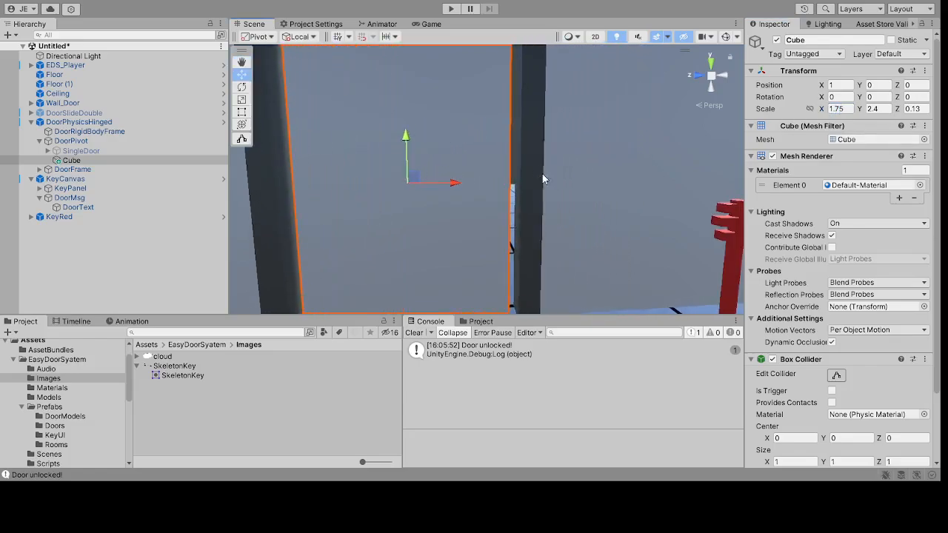
left_click(838, 109)
type("1.8")
middle_click_drag(626, 201, 683, 185)
left_click(838, 111)
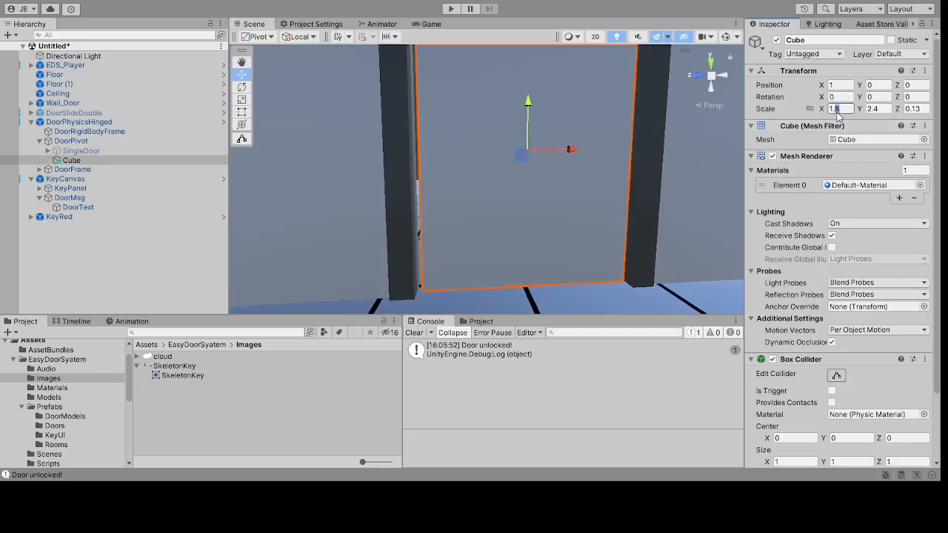
type("1.9")
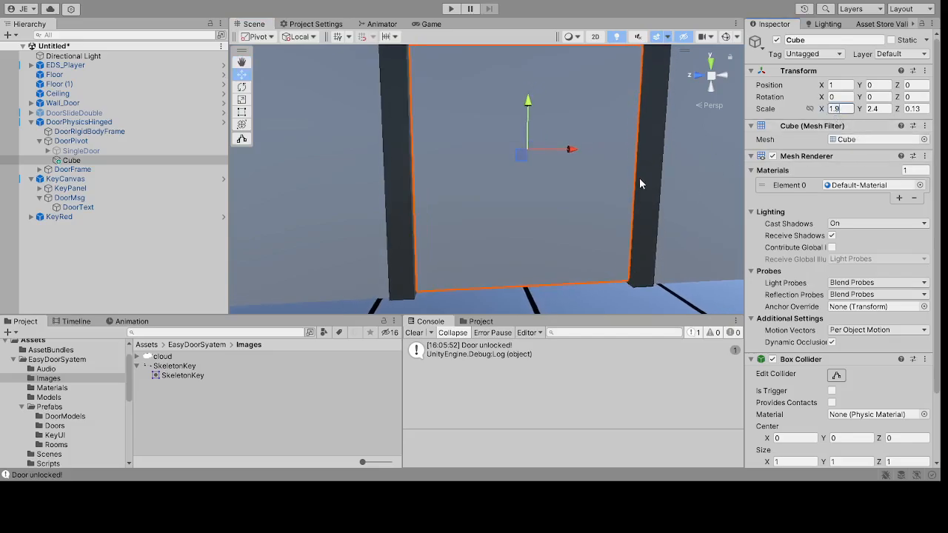
middle_click_drag(641, 184, 732, 178)
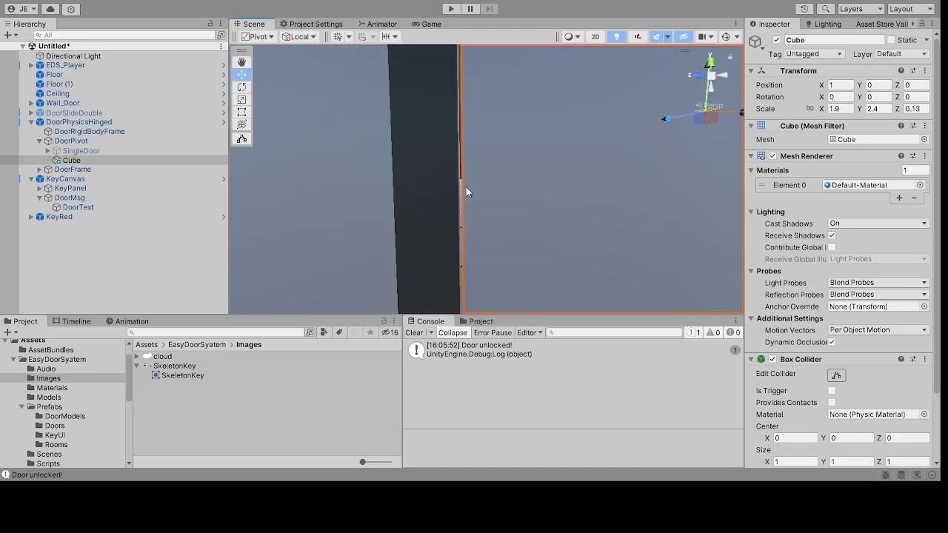
mouse_move(466, 187)
middle_mouse_down()
mouse_move(512, 209)
mouse_move(380, 212)
mouse_move(431, 219)
mouse_move(454, 210)
mouse_move(456, 196)
middle_mouse_up()
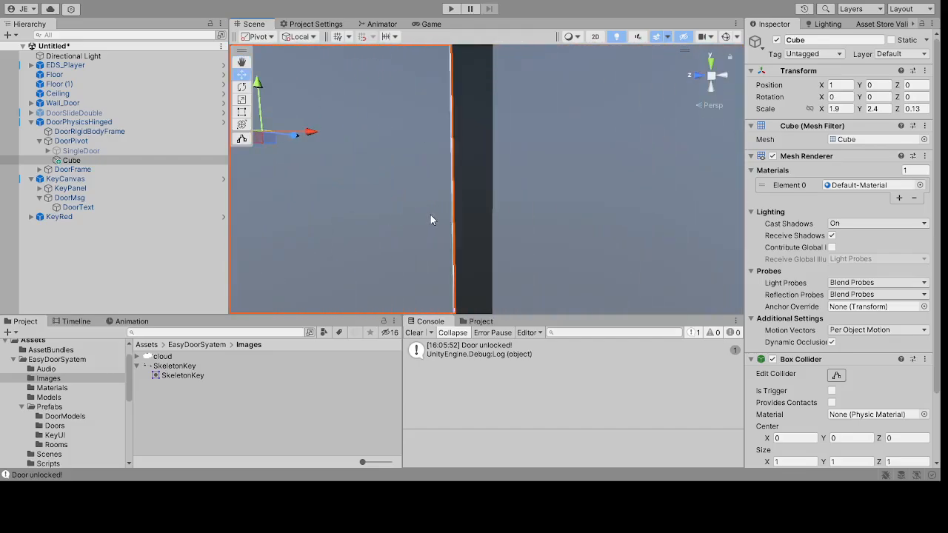
scroll(431, 216, "up", 3)
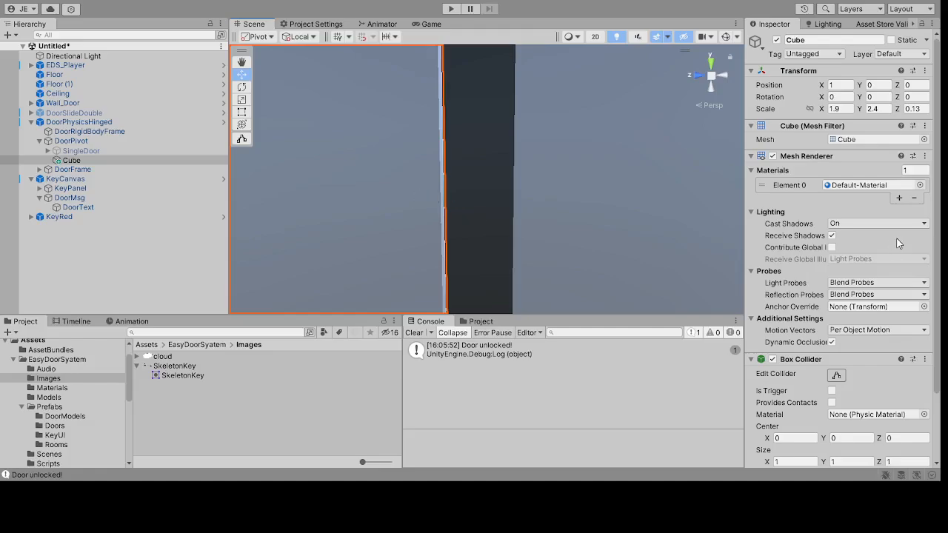
Step: Show the scene gizmos and pull in both side faces of the cube's box collider to an X size of about 0.97
left_click(835, 377)
scroll(519, 166, "down", 2)
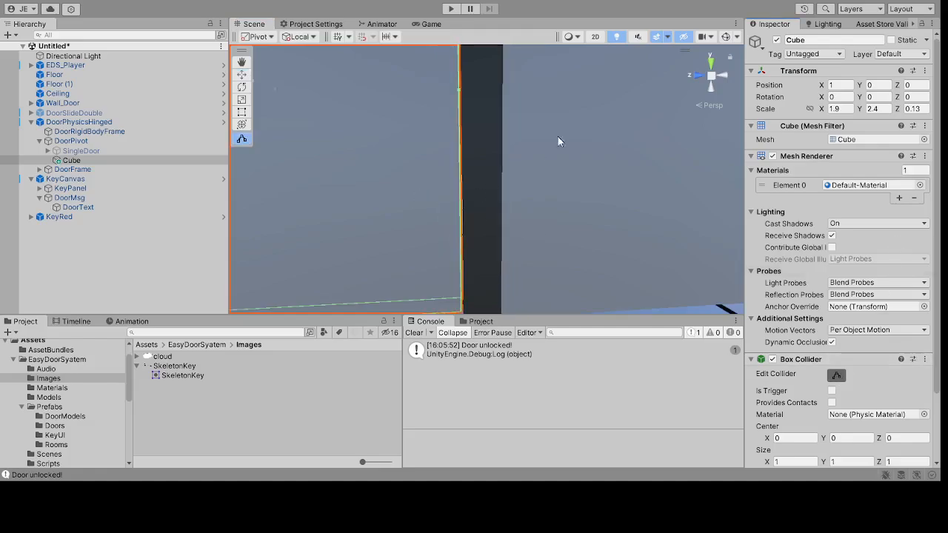
left_click(726, 38)
scroll(545, 175, "up", 2)
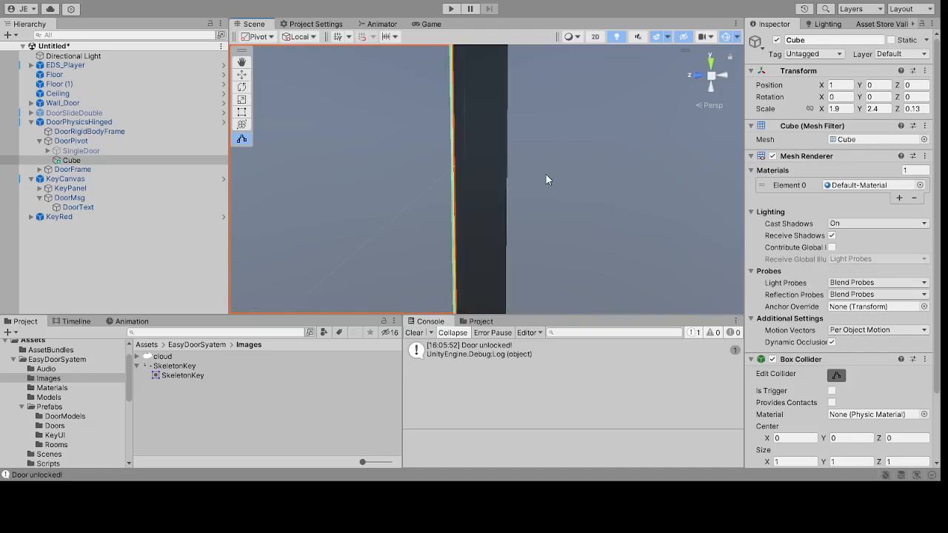
middle_click_drag(546, 175, 651, 208)
scroll(611, 157, "down", 3)
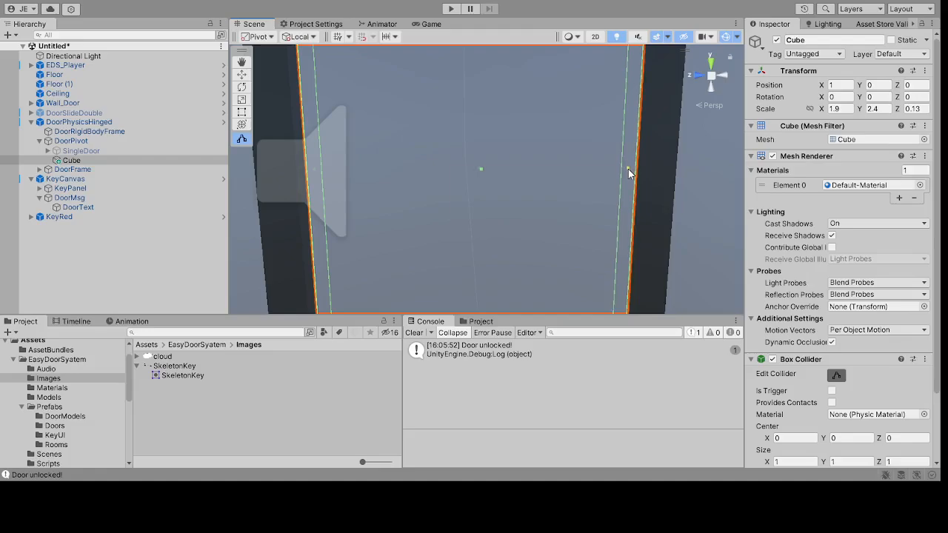
left_click_drag(629, 174, 625, 177)
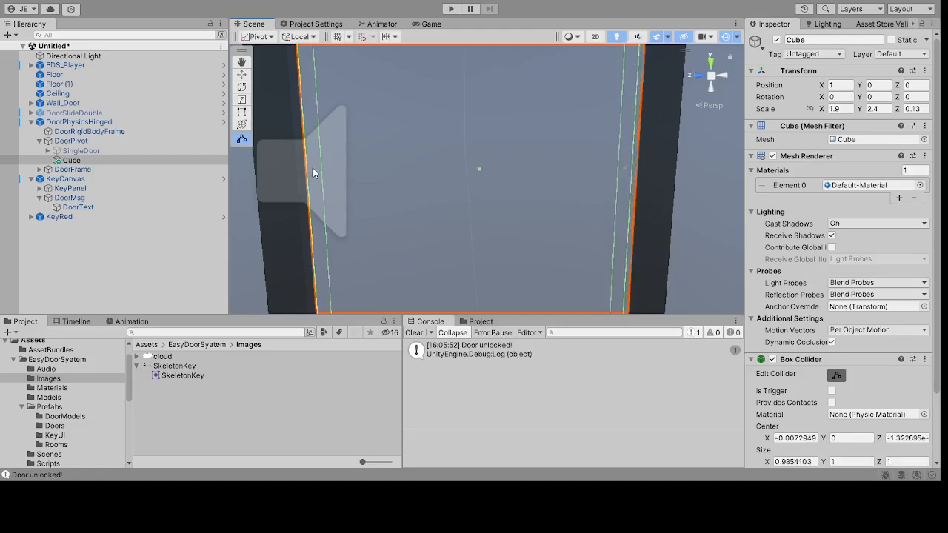
left_click_drag(312, 167, 317, 168)
Step: Pull in the bottom and top faces of the cube's box collider to a Y size of about 0.97
scroll(317, 167, "down", 2)
mouse_move(345, 183)
middle_mouse_down()
mouse_move(335, 162)
mouse_move(339, 180)
middle_mouse_up()
scroll(438, 236, "up", 2)
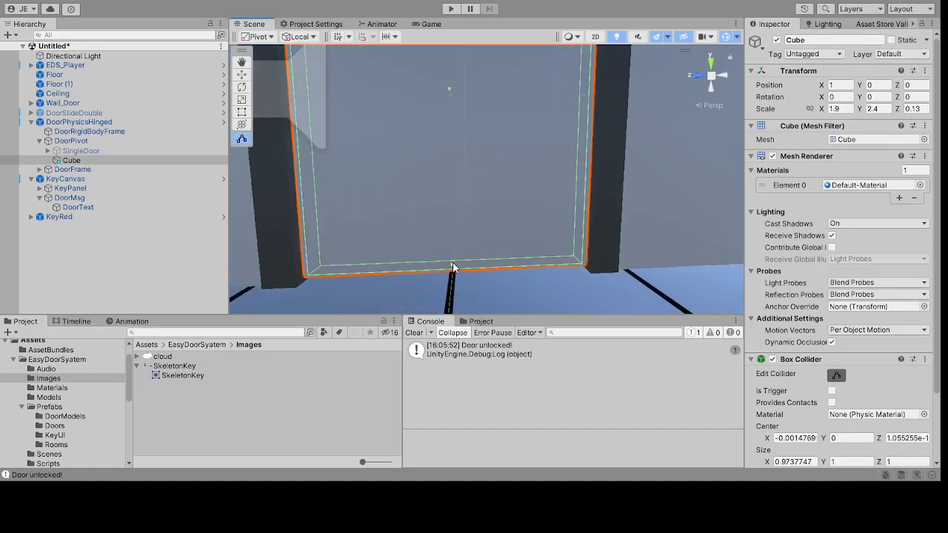
left_click_drag(453, 263, 453, 259)
middle_click_drag(454, 260, 462, 347)
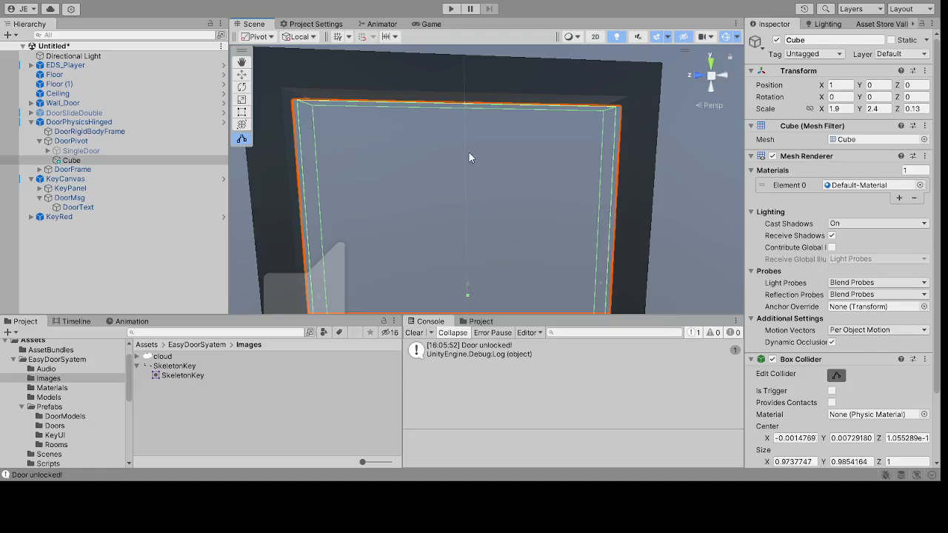
left_click_drag(466, 105, 465, 111)
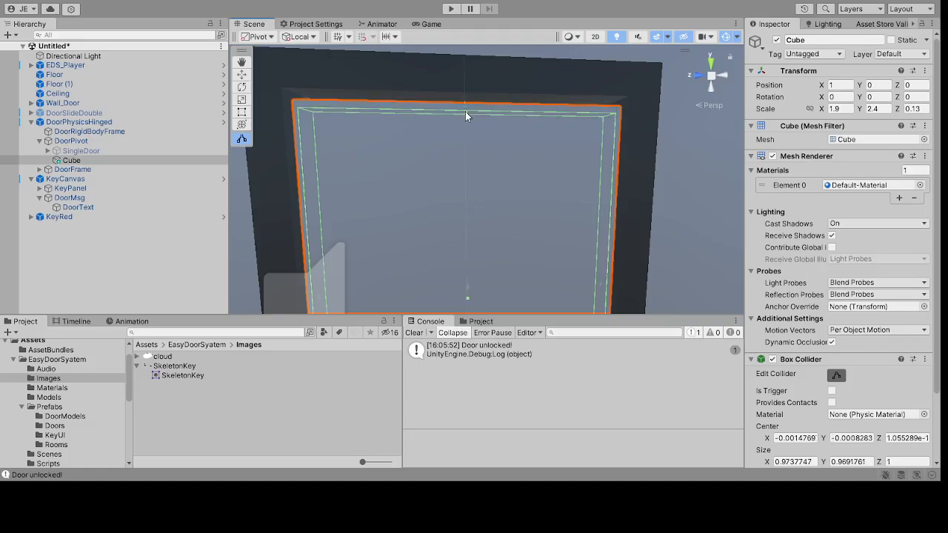
key("f")
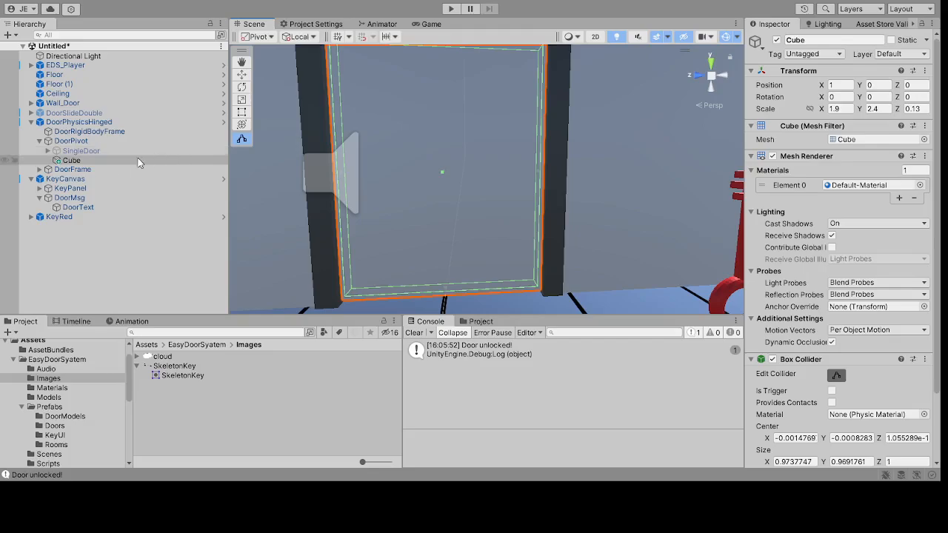
Step: Play-test the custom door by collecting the red key, unlocking the door and walking through, and end the test
left_click(452, 9)
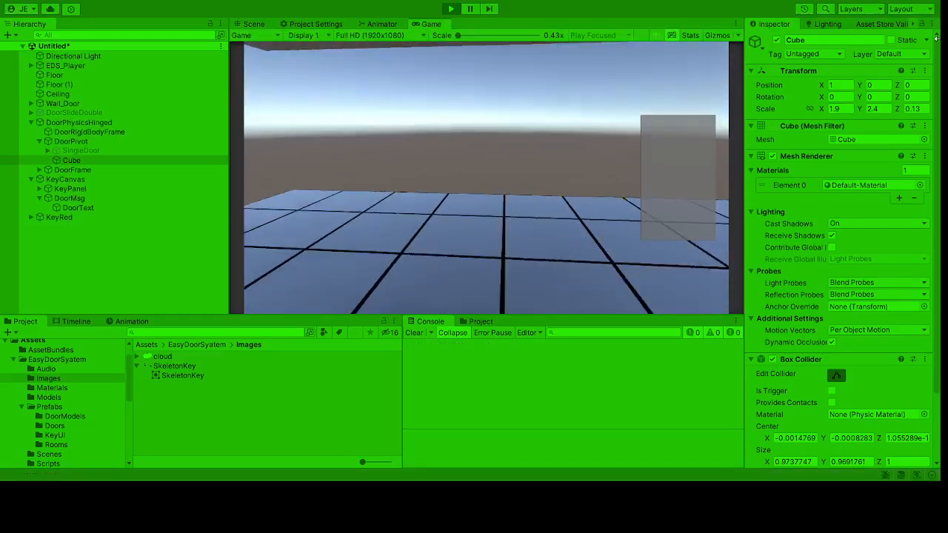
key("w")
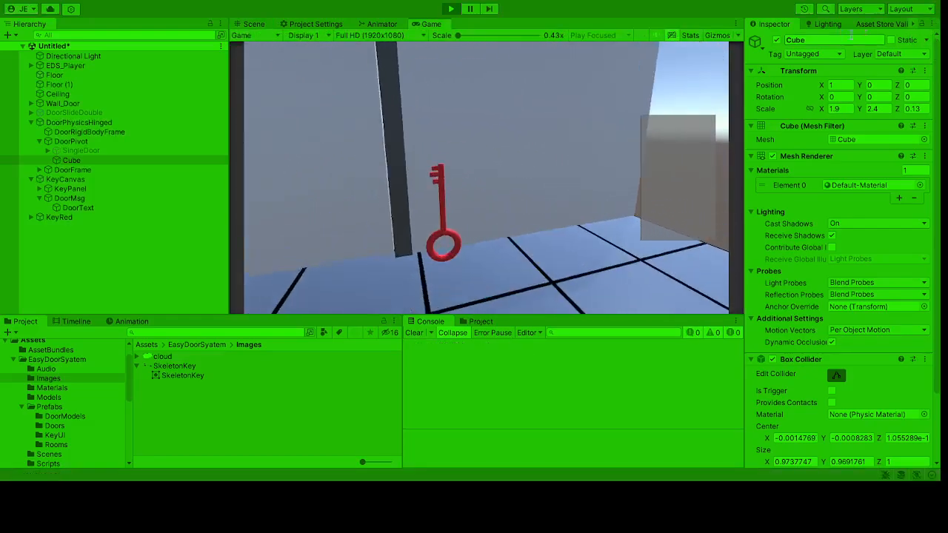
key("w")
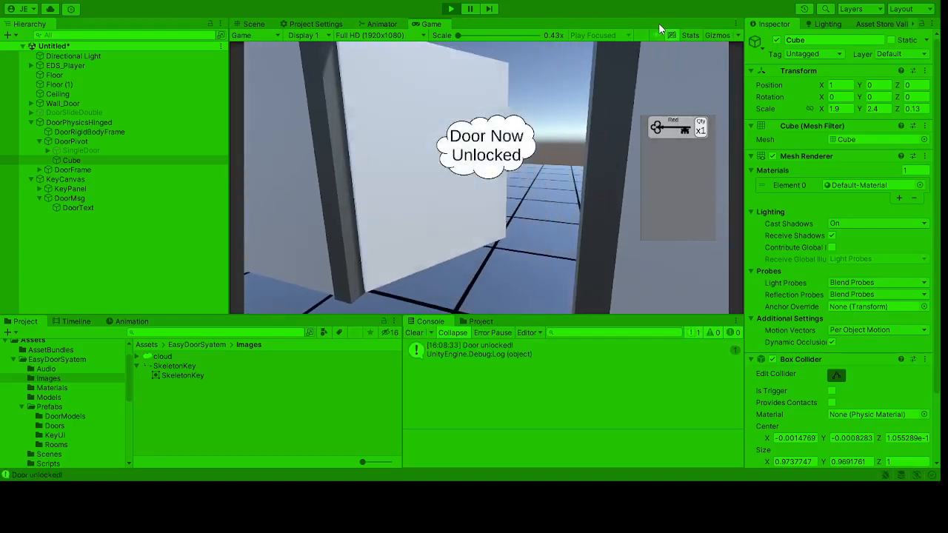
key("s")
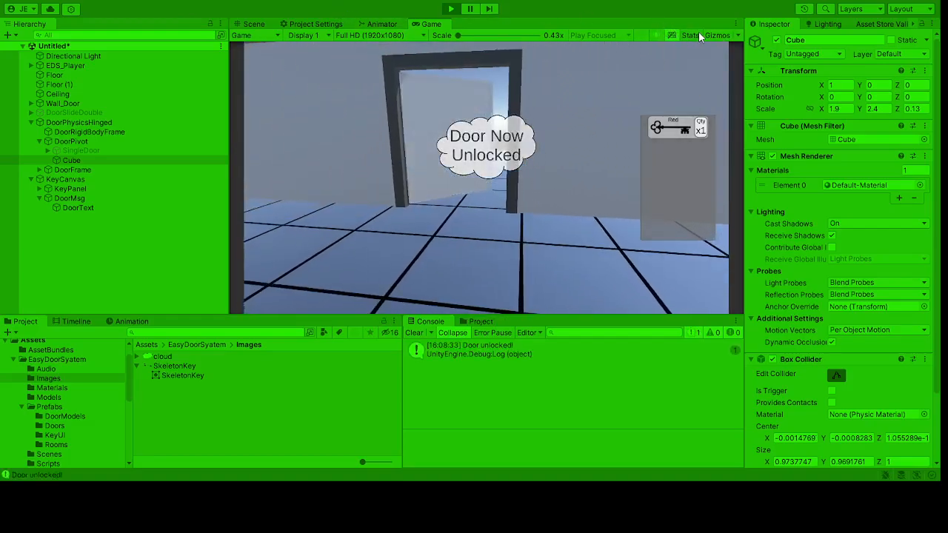
key("w")
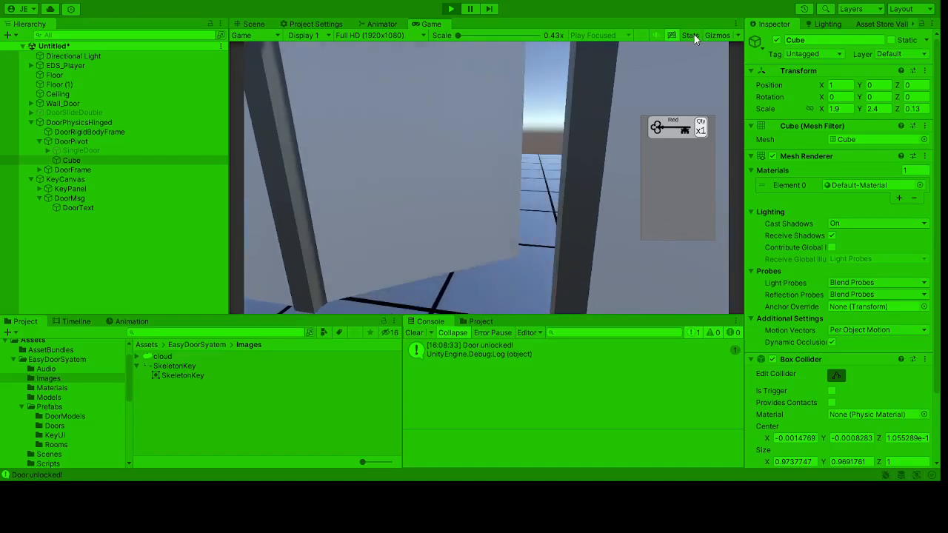
key("w")
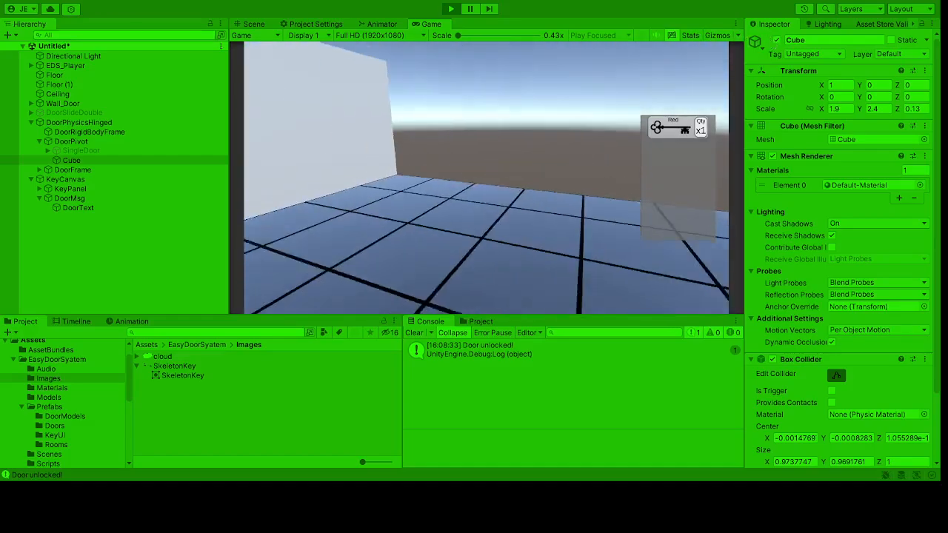
key("w")
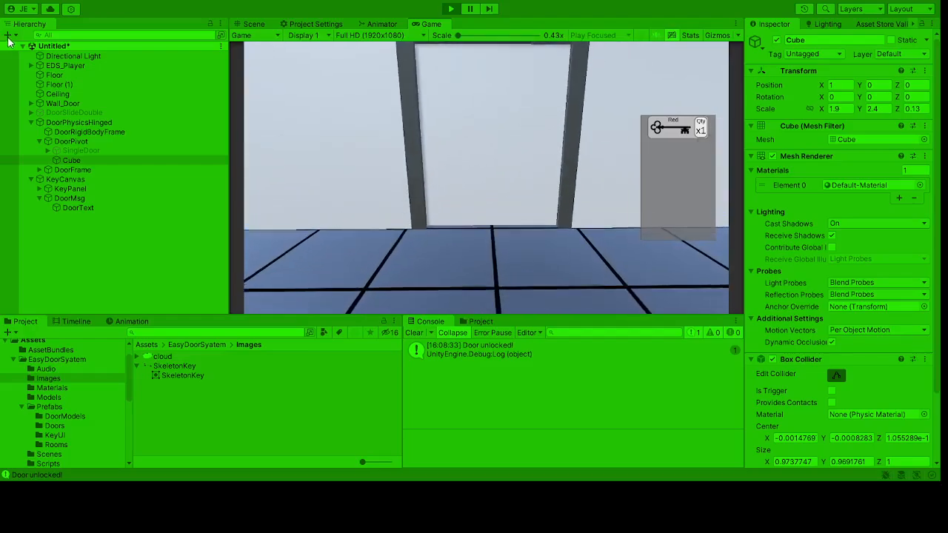
left_click(451, 8)
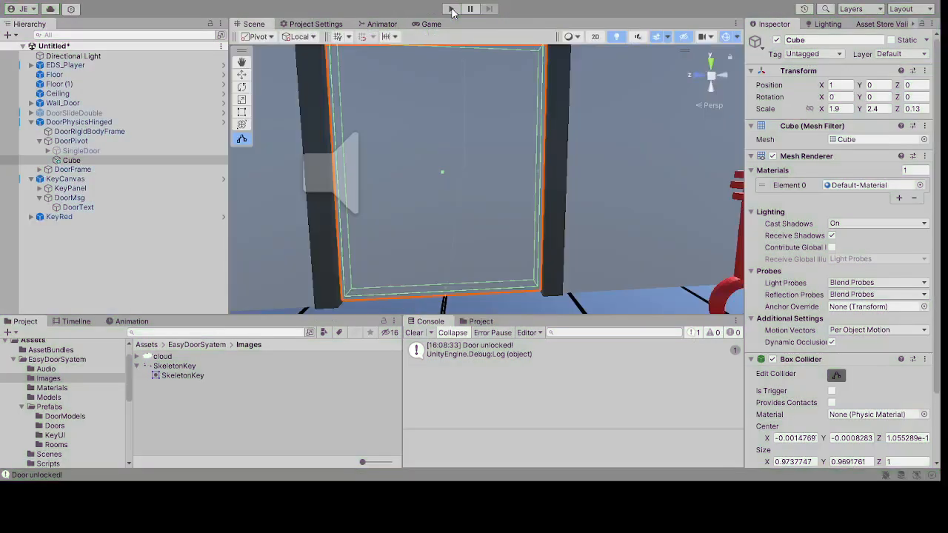
Step: Collapse the DoorPhysicsHinged object and deactivate it in the scene
left_click(74, 122)
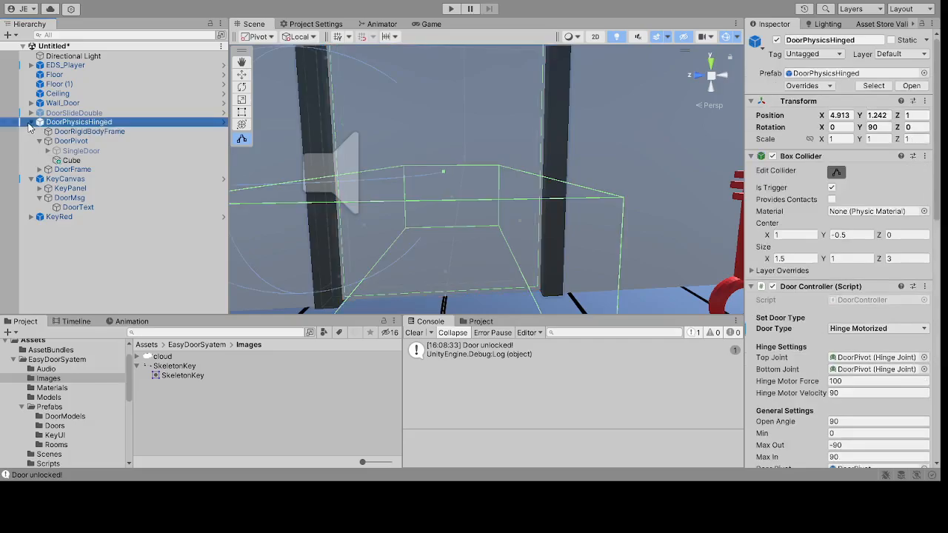
left_click(31, 122)
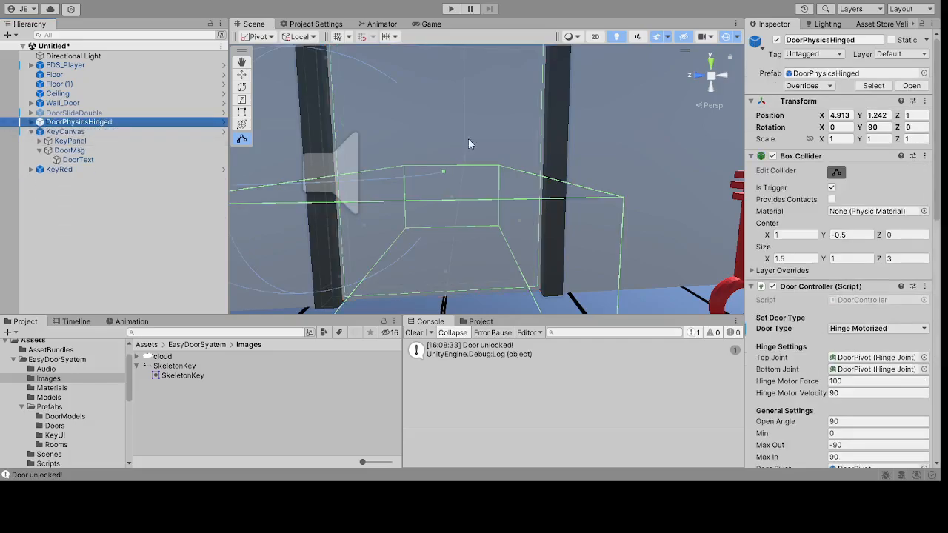
left_click(777, 39)
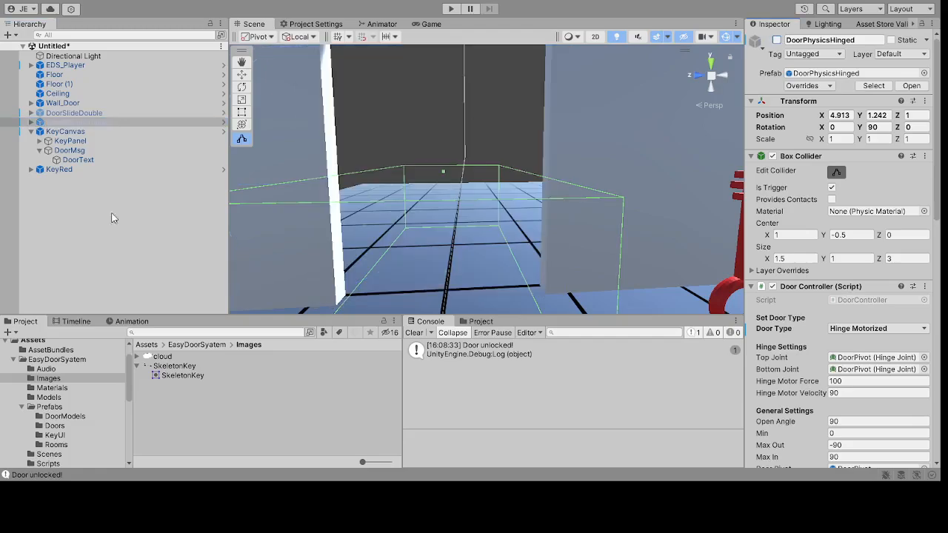
Step: Browse the EasyDoorSyatem assets to Prefabs > Doors and preview the DoorSlideDouble prefab
left_click(198, 346)
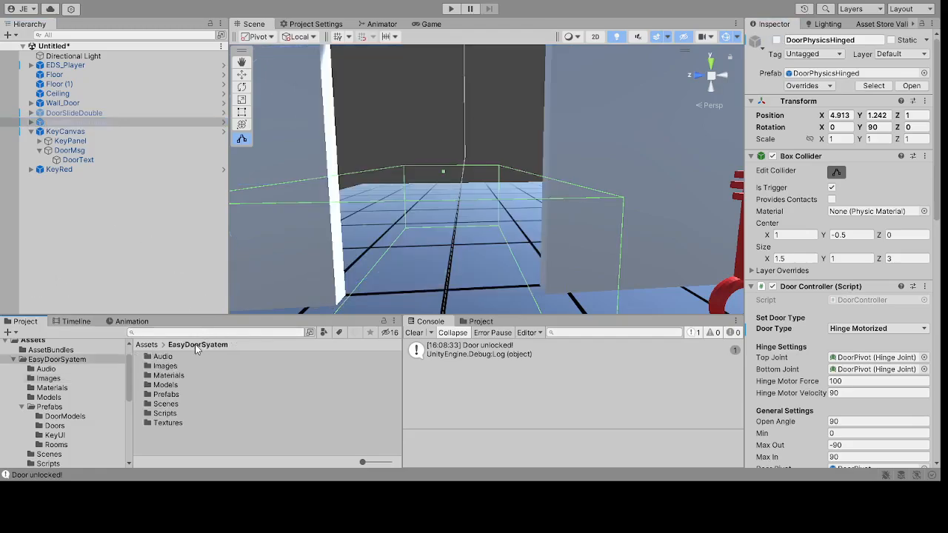
double_click(166, 394)
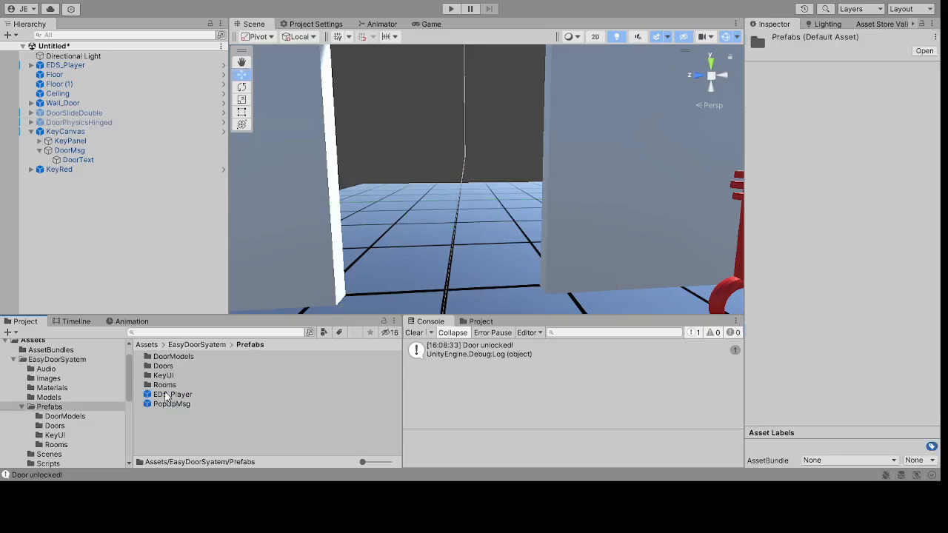
left_click(164, 367)
double_click(165, 368)
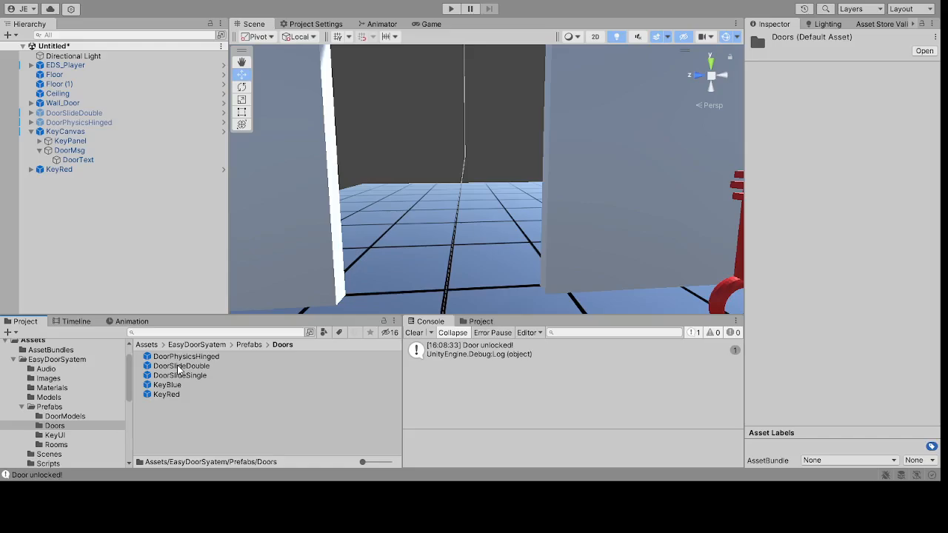
left_click(178, 368)
Step: Reactivate the DoorSlideDouble object in the scene and view it in the doorway from the lit side of the wall
left_click(88, 113)
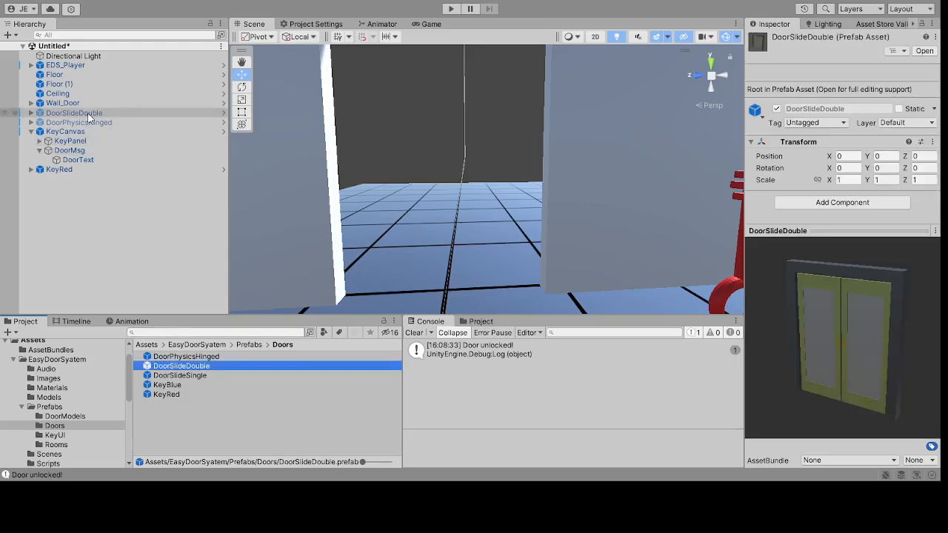
key("f")
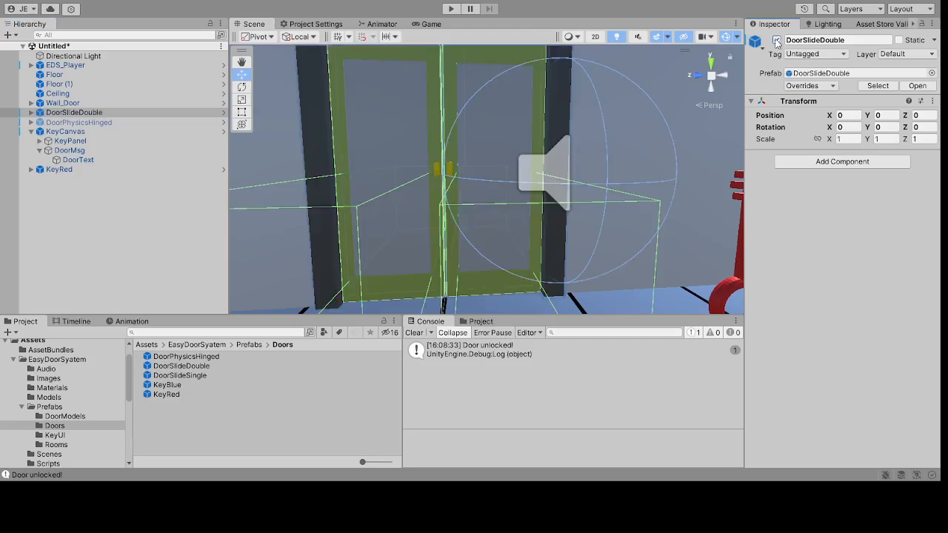
middle_click_drag(582, 191, 587, 254)
scroll(577, 243, "up", 5)
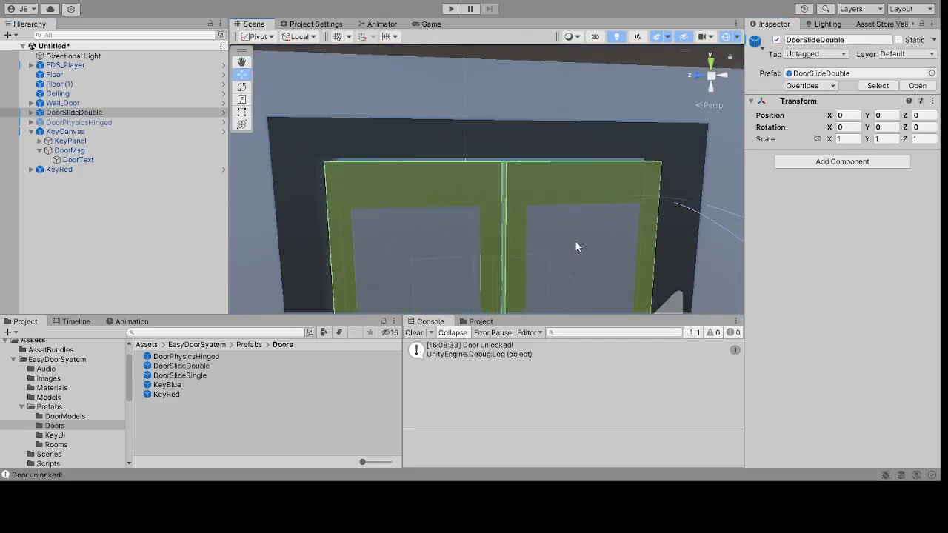
right_click_drag(575, 240, 768, 158)
middle_click_drag(438, 166, 532, 139)
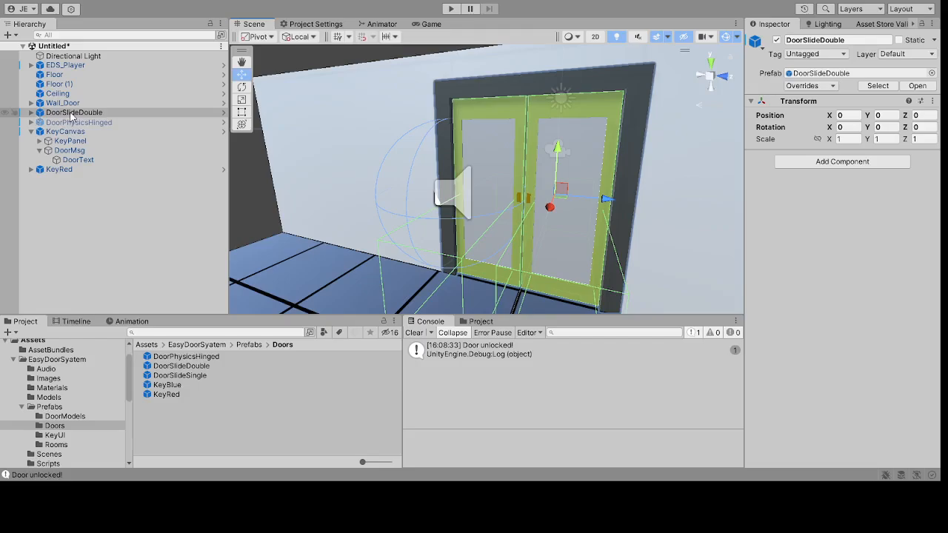
Step: Expand DoorSlideDouble and examine the sliding door components on DoorPositionLeft and DoorPositionRight
left_click(31, 112)
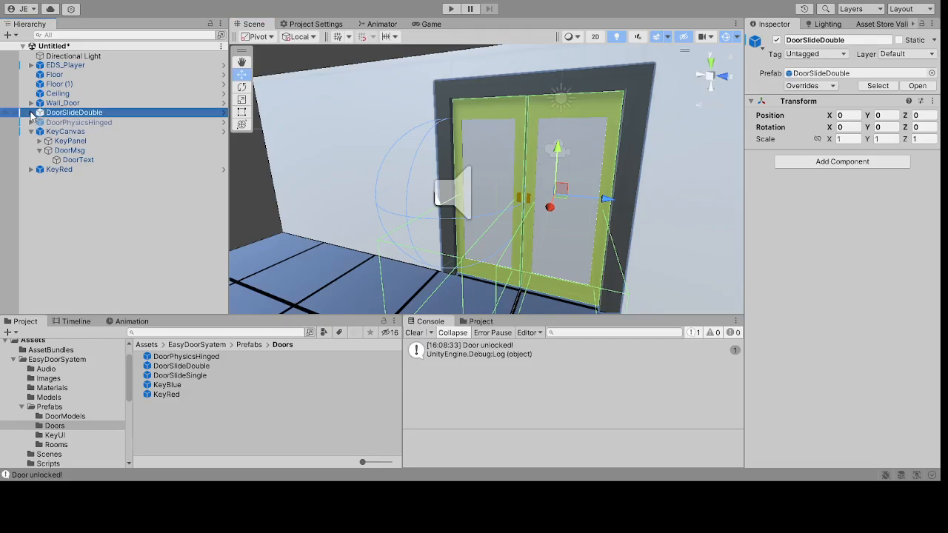
left_click(30, 112)
left_click(74, 122)
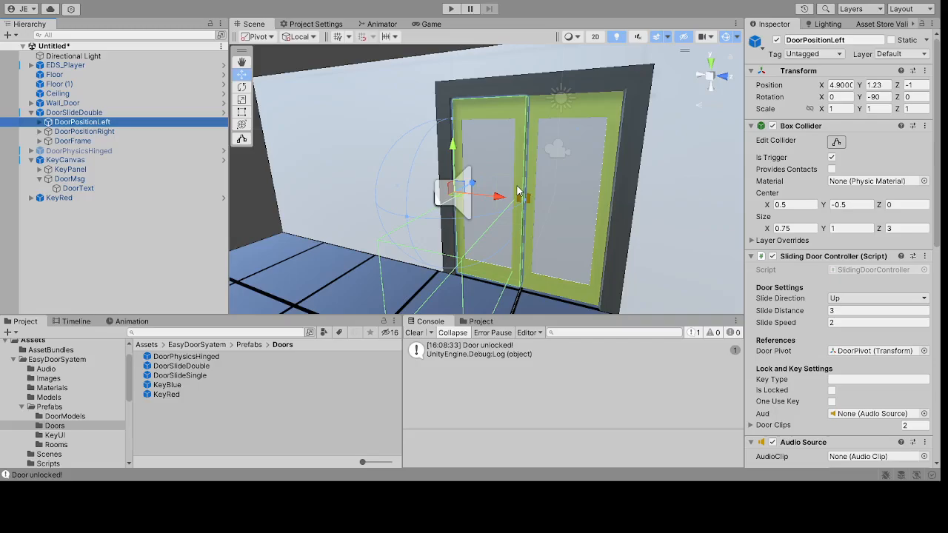
left_click(88, 131)
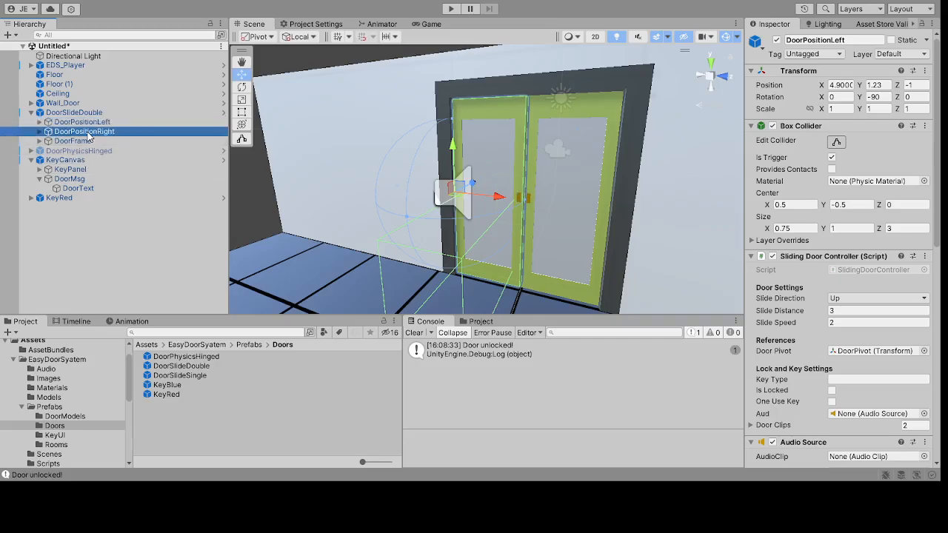
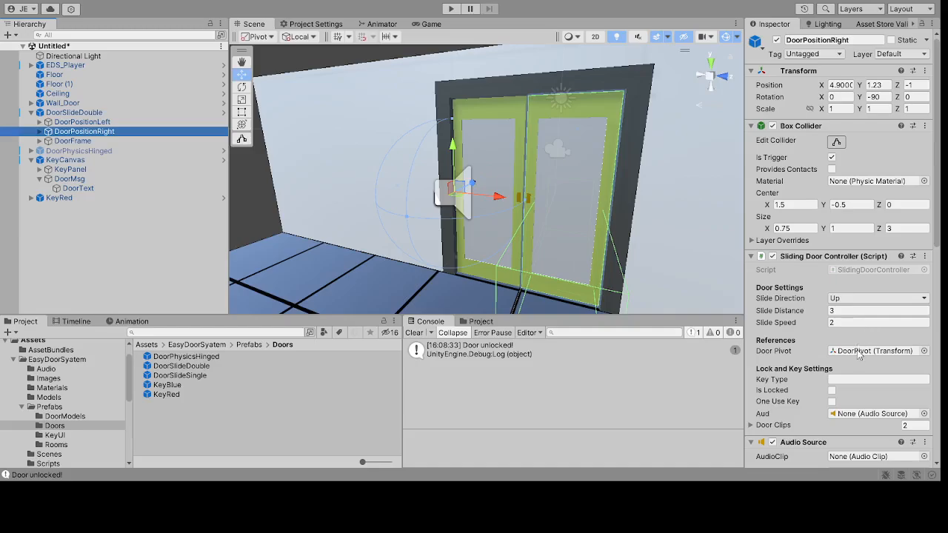
Step: Set the Slide Direction to Left on DoorPositionLeft and to Right on DoorPositionRight
left_click(82, 121)
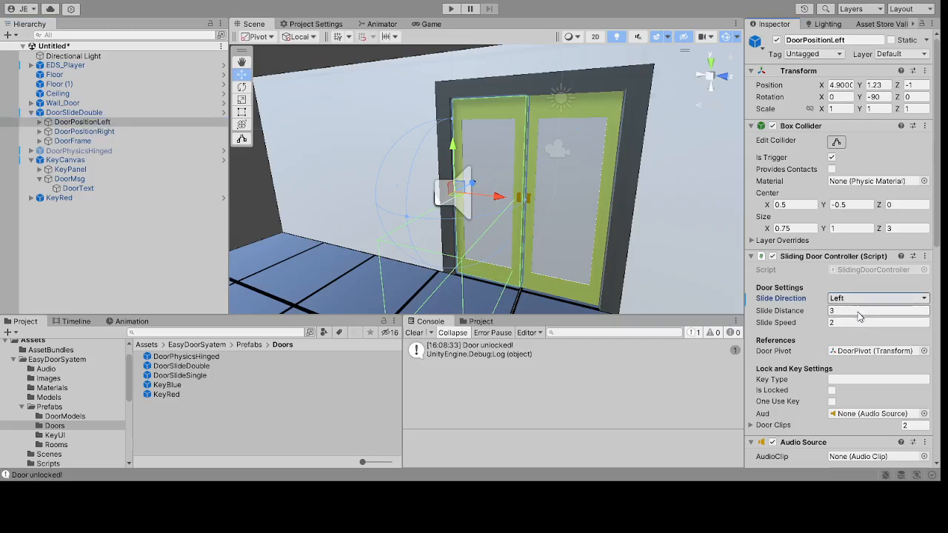
left_click(95, 131)
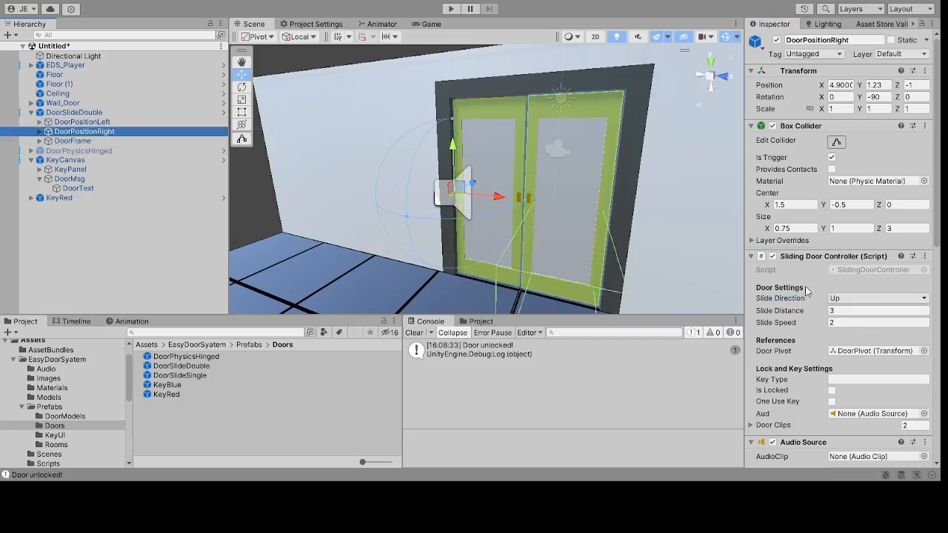
left_click(904, 300)
left_click(856, 324)
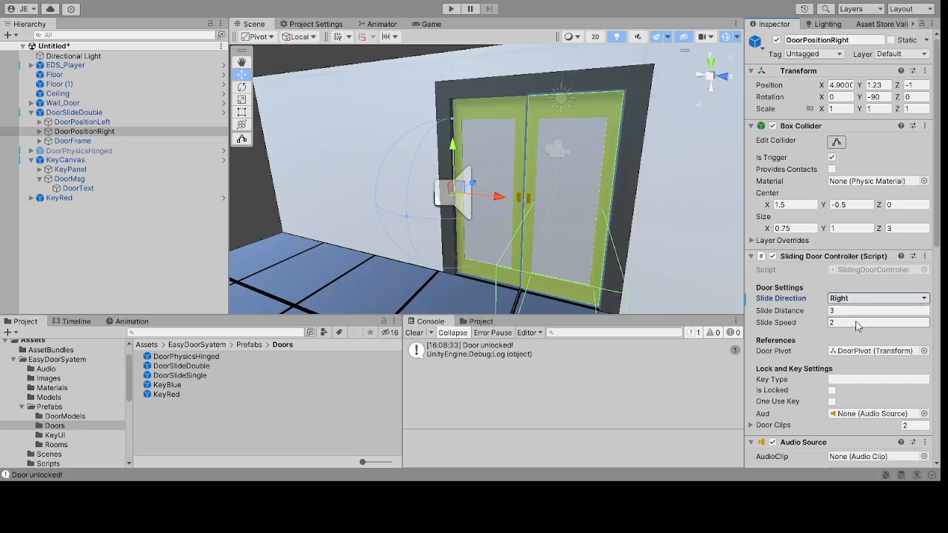
Step: Set the Slide Distance to 1 on both DoorPositionRight and DoorPositionLeft
left_click(839, 311)
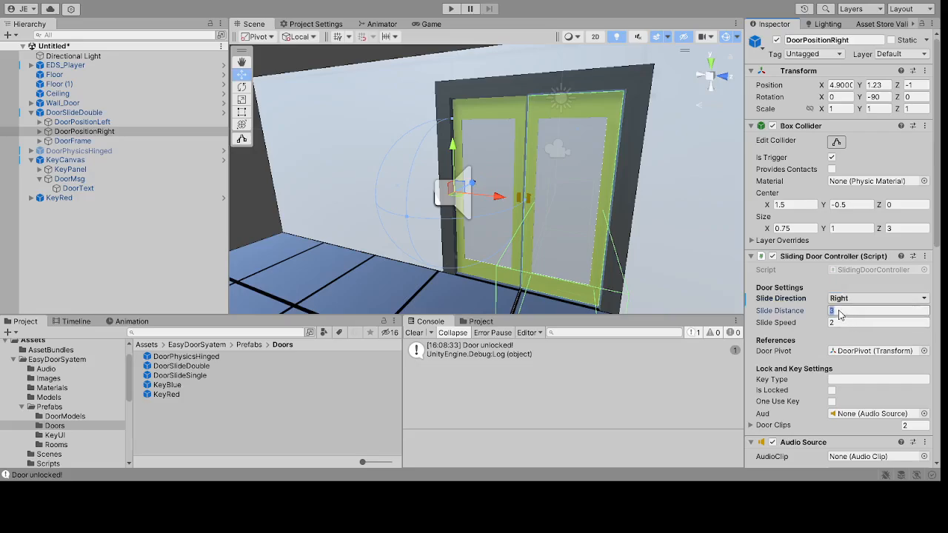
type("1")
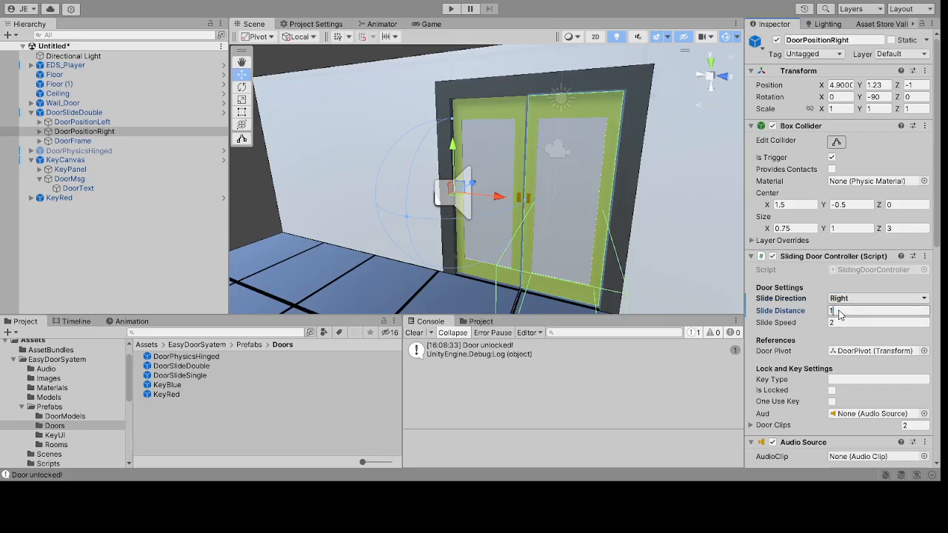
left_click(95, 123)
left_click(842, 312)
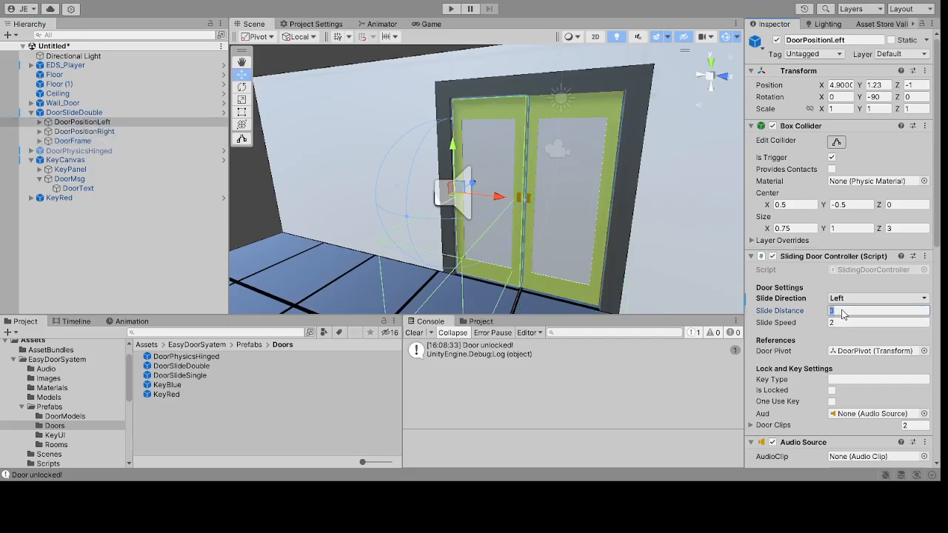
type("1")
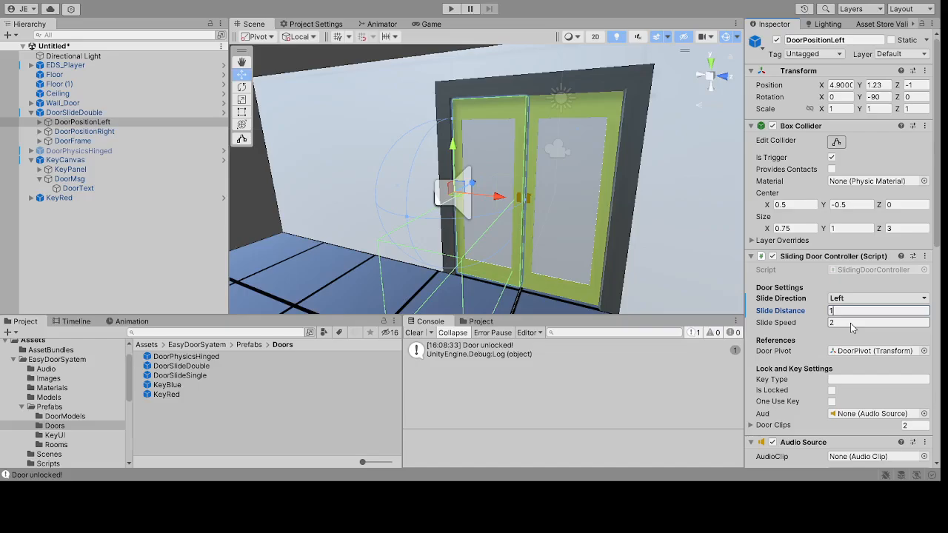
Step: Play-test the sideways-sliding double door by walking the player up to it and backing away, and stop the test
left_click(450, 9)
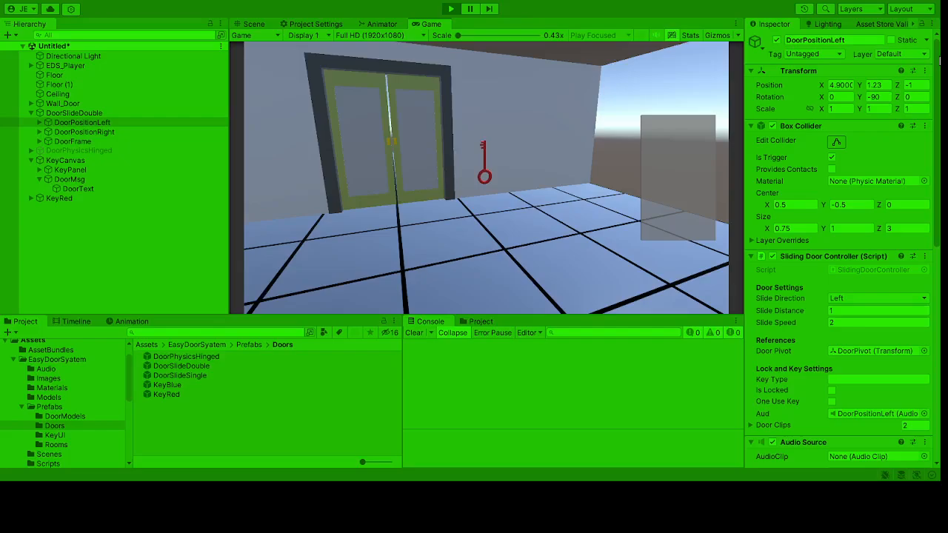
key("w")
key("w")
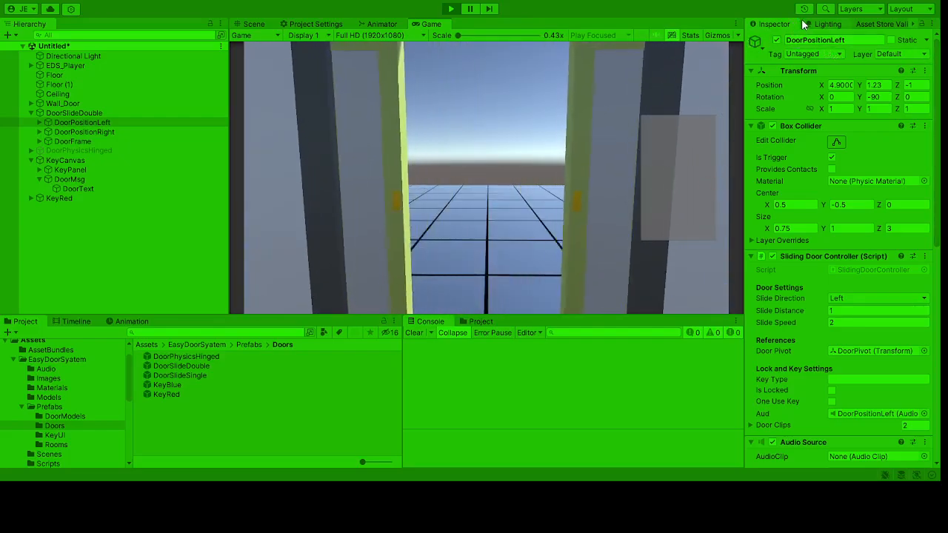
key("s")
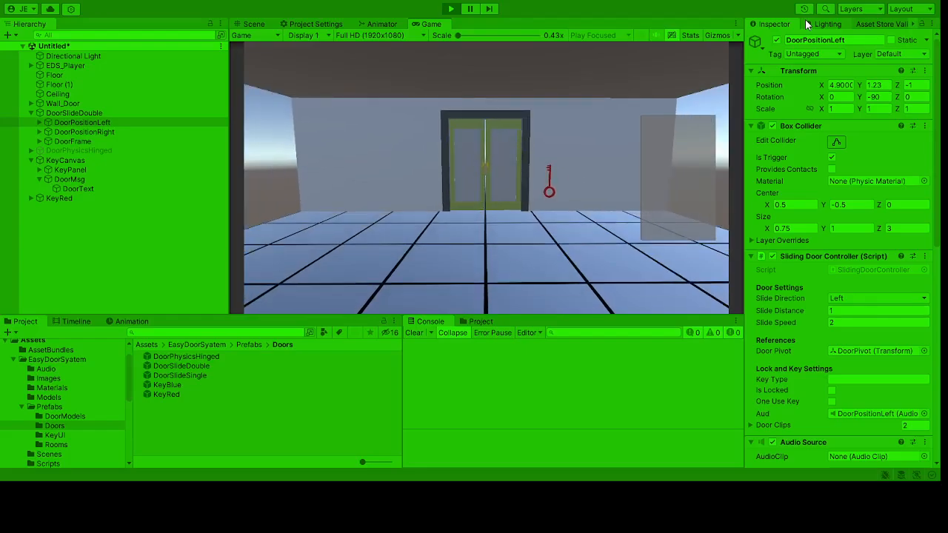
left_click(452, 9)
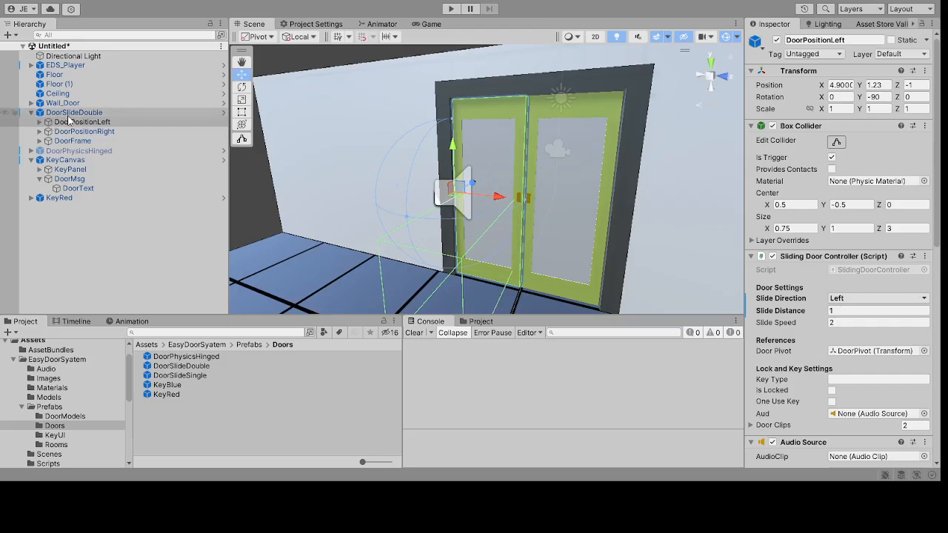
Step: Set the Slide Direction to Up on both DoorPositionLeft and DoorPositionRight
left_click(861, 332)
left_click(99, 132)
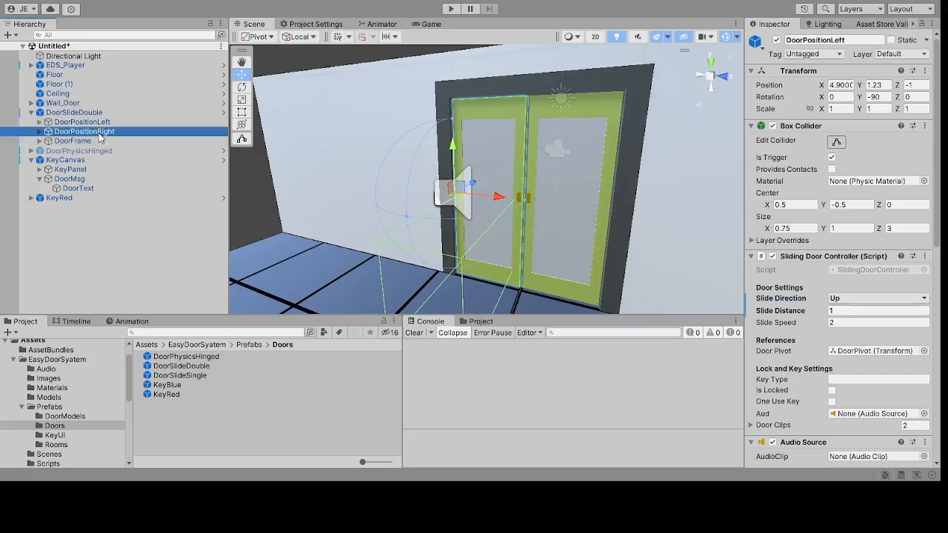
left_click(856, 338)
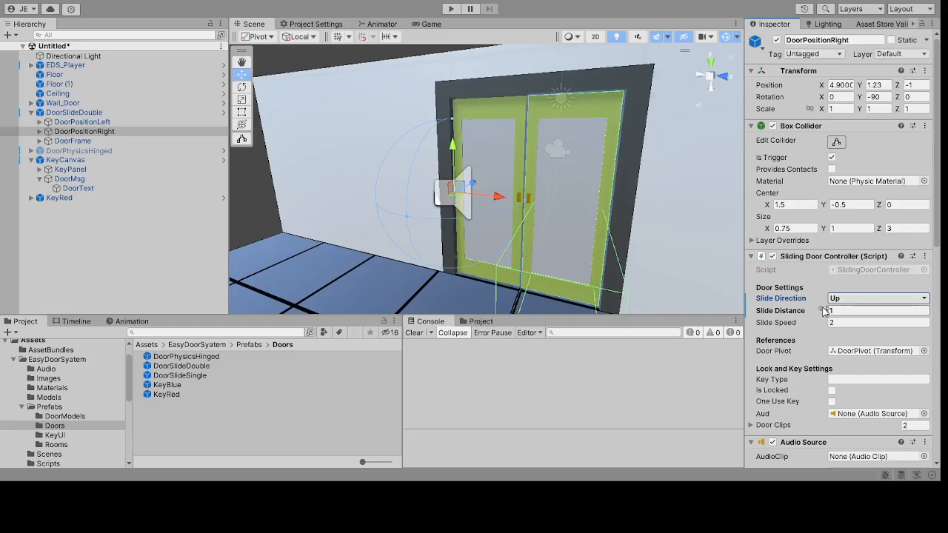
Step: Play-test the upward-sliding double door with slide distance 1 by repeatedly approaching and leaving it, and stop the test
left_click(452, 9)
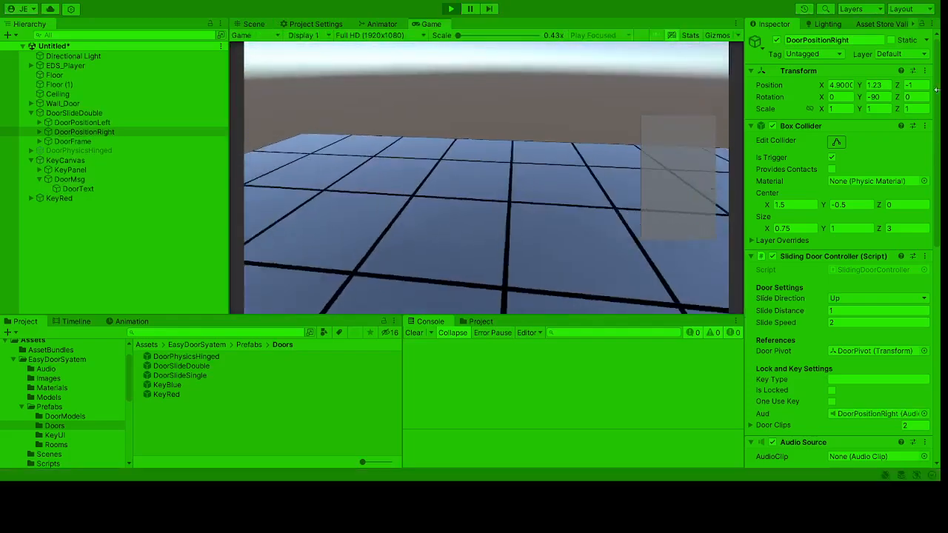
key("w")
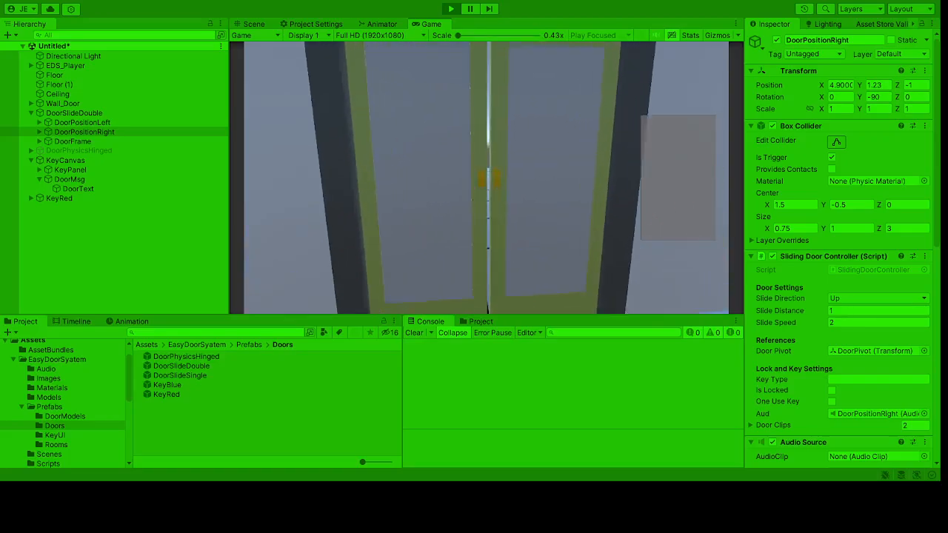
key("s")
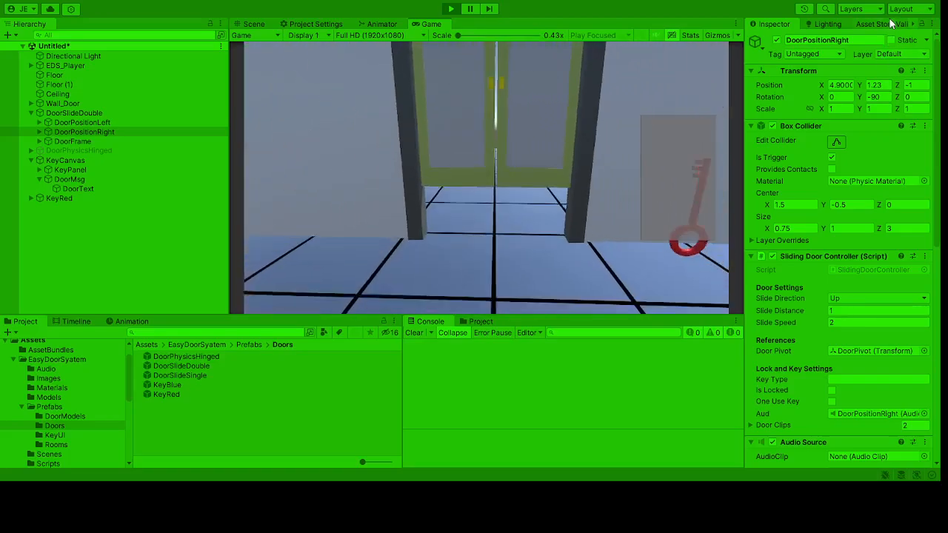
key("w")
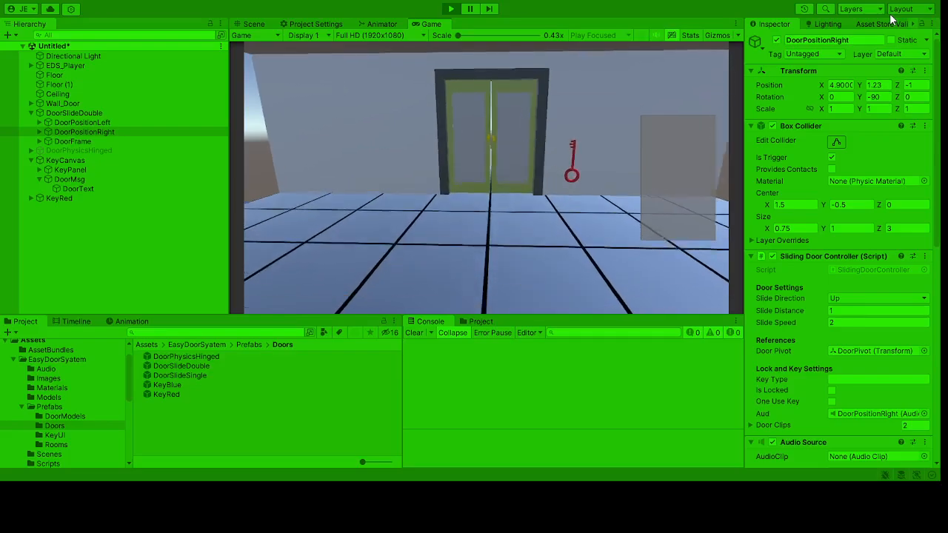
key("w")
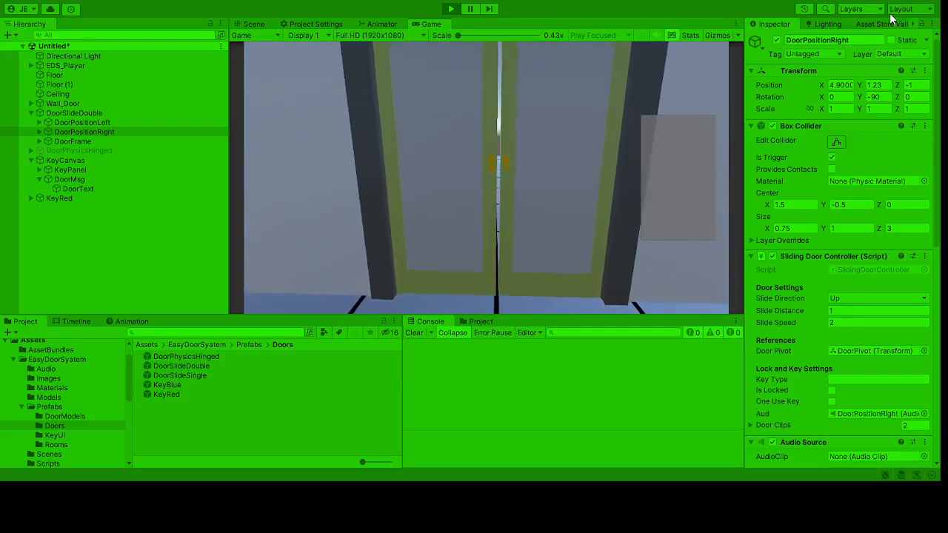
key("w")
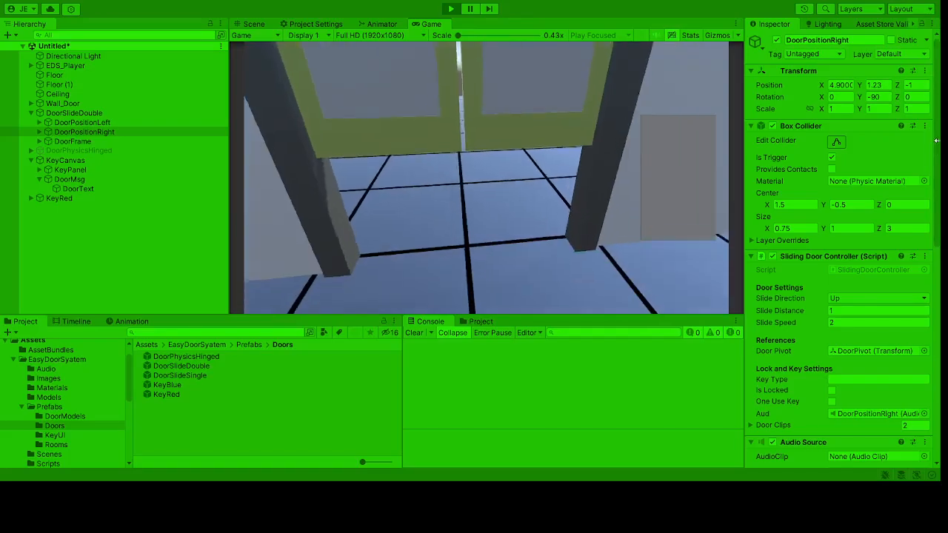
key("s")
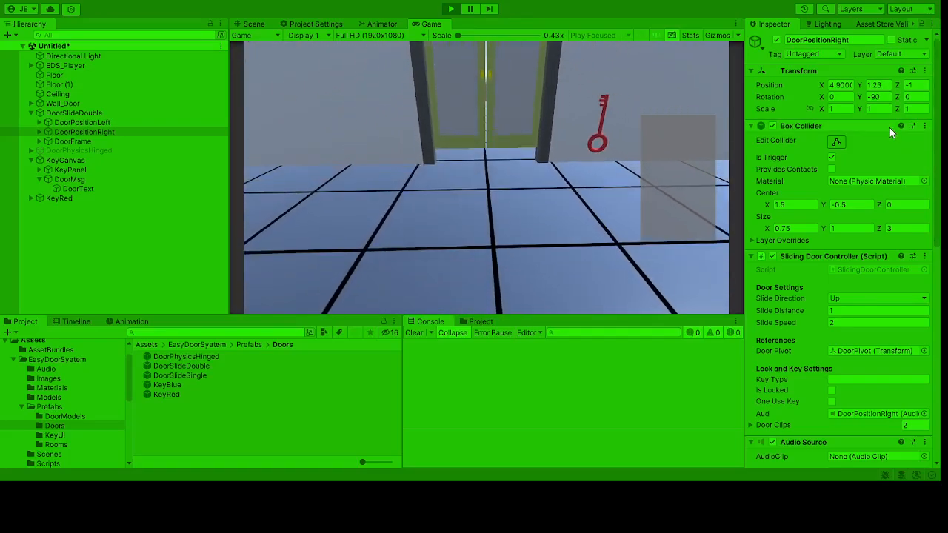
left_click(451, 8)
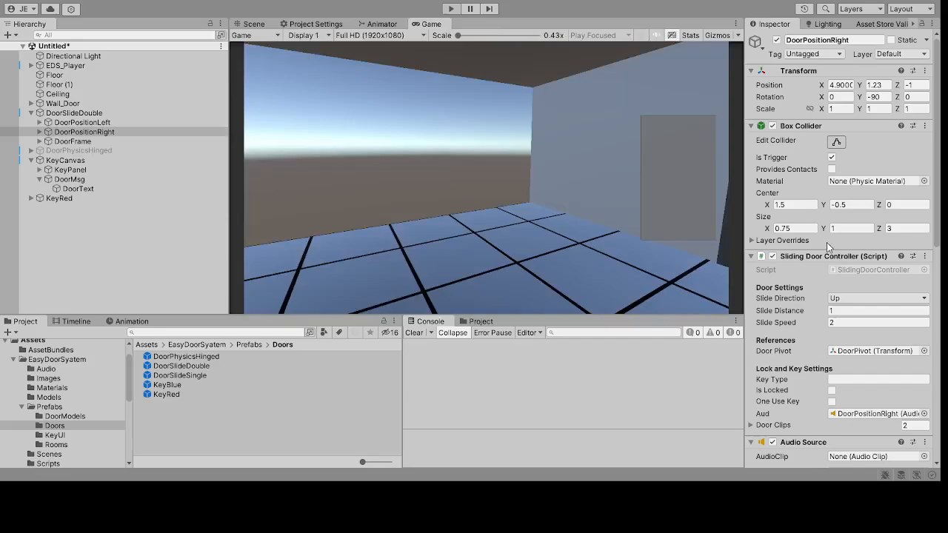
Step: Set the Slide Distance to 3 on both DoorPositionRight and DoorPositionLeft
left_click(845, 312)
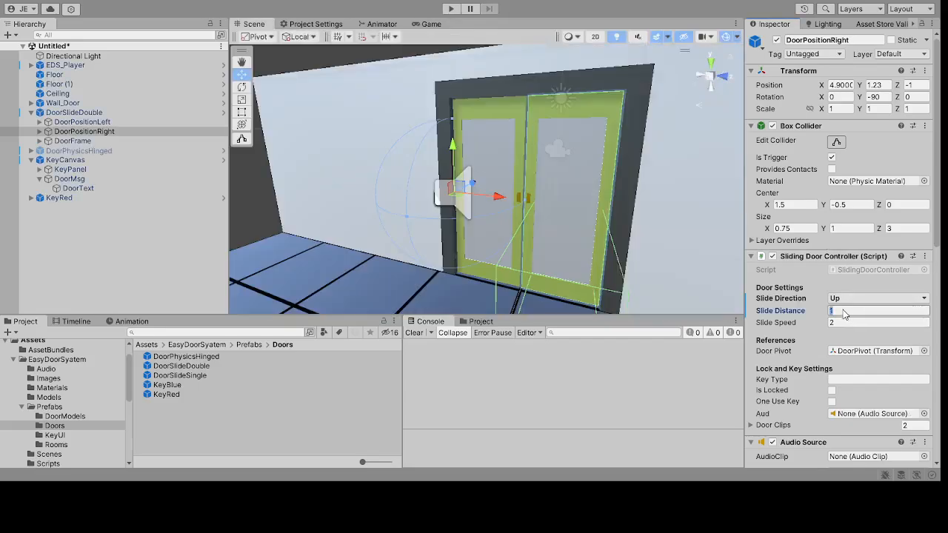
left_click(135, 122)
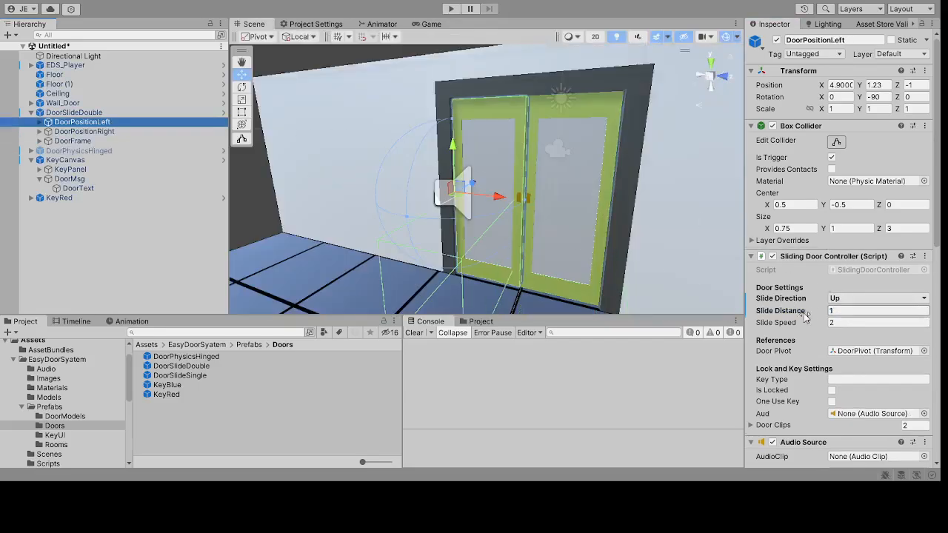
left_click(841, 311)
type("3")
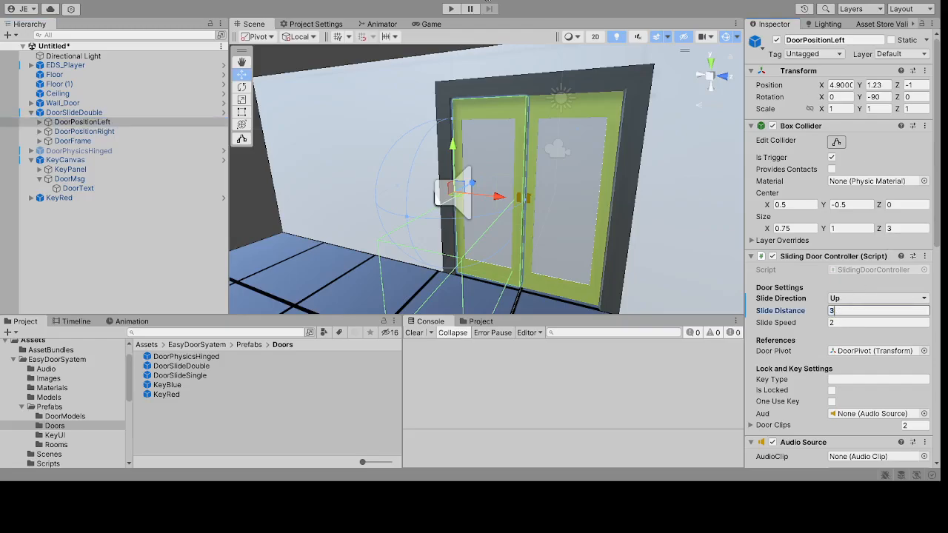
Step: Play-test the upward door at slide distance 3, approaching each leaf separately and collecting the red key, and stop the test
left_click(451, 8)
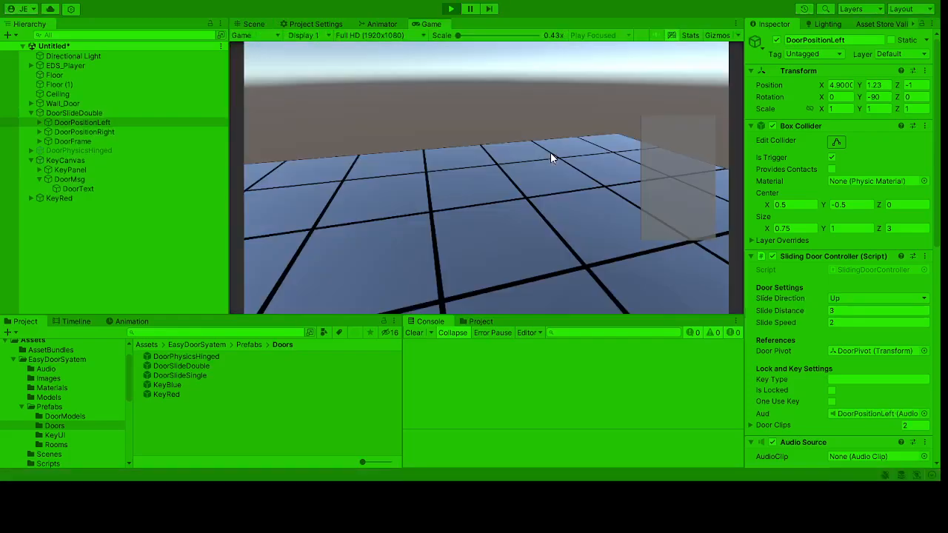
key("w")
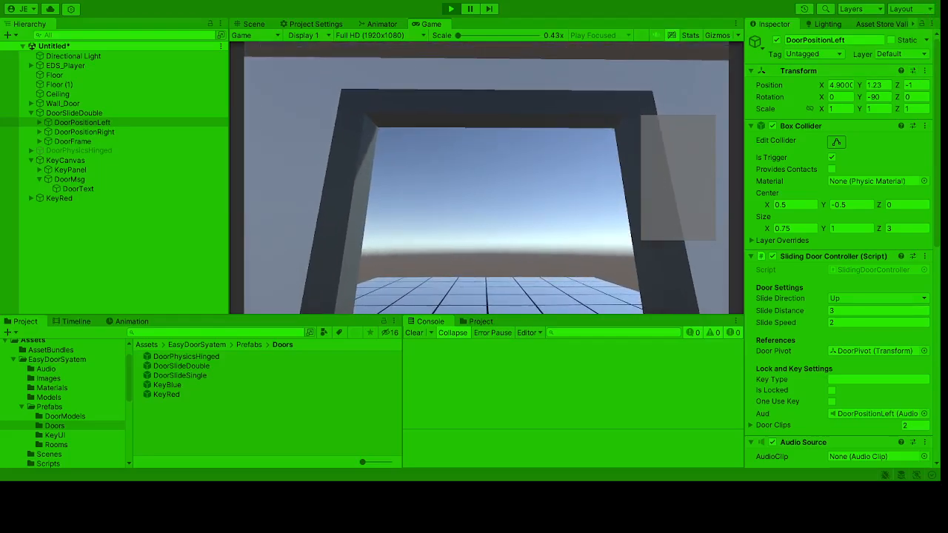
key("s")
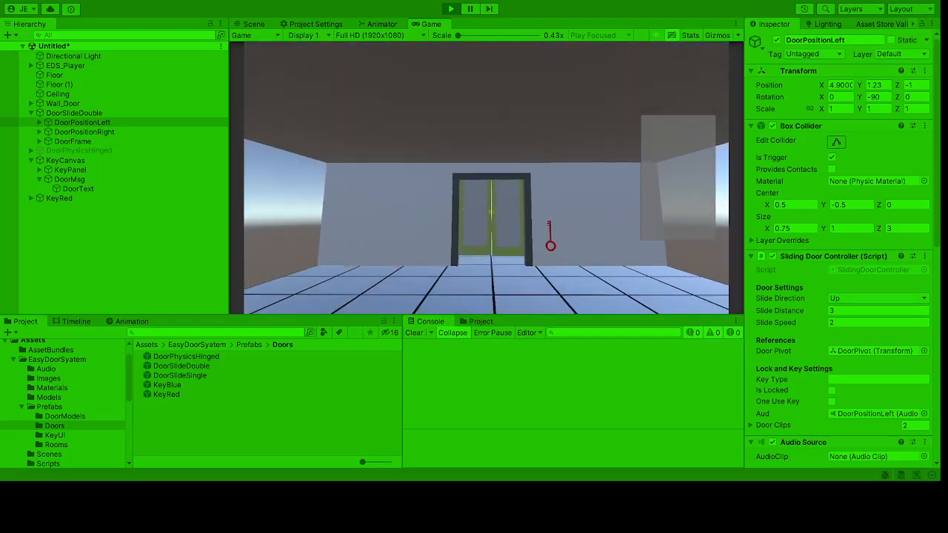
key("w")
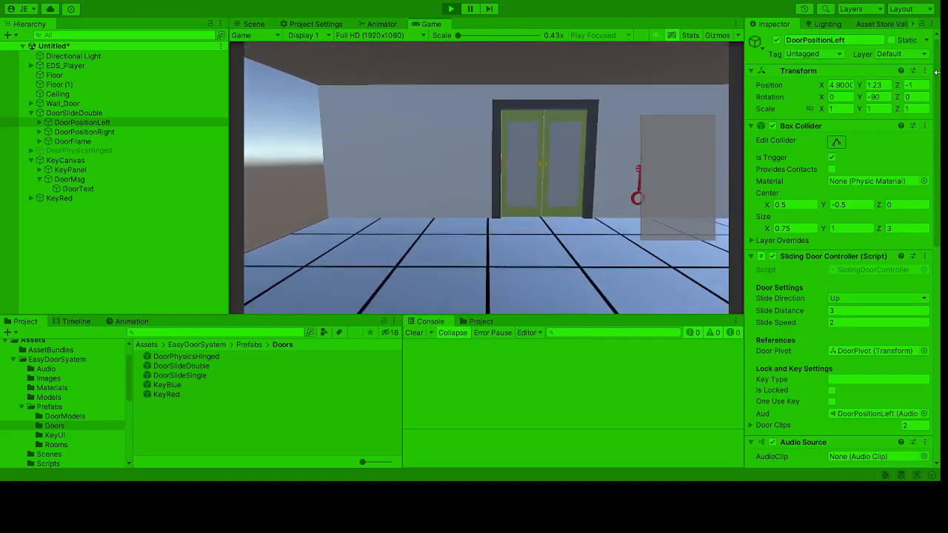
key("w")
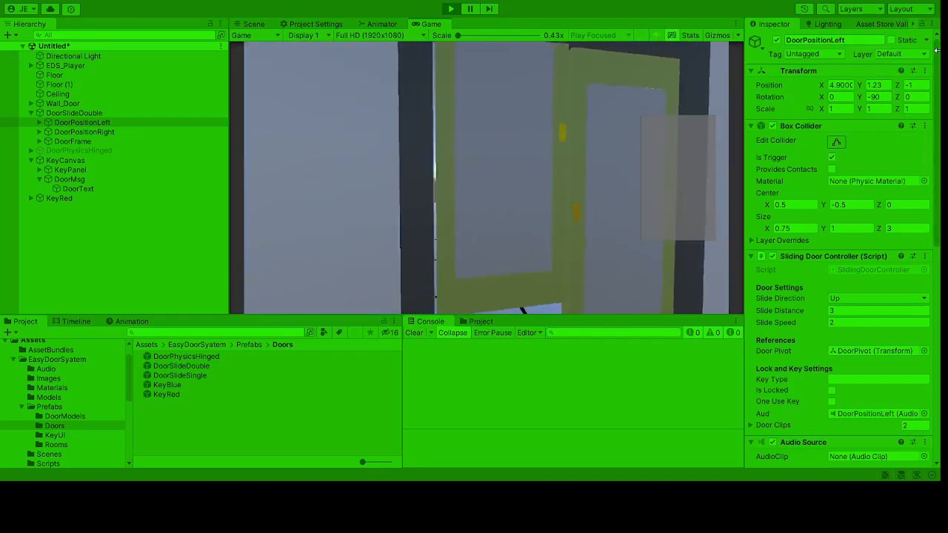
key("s")
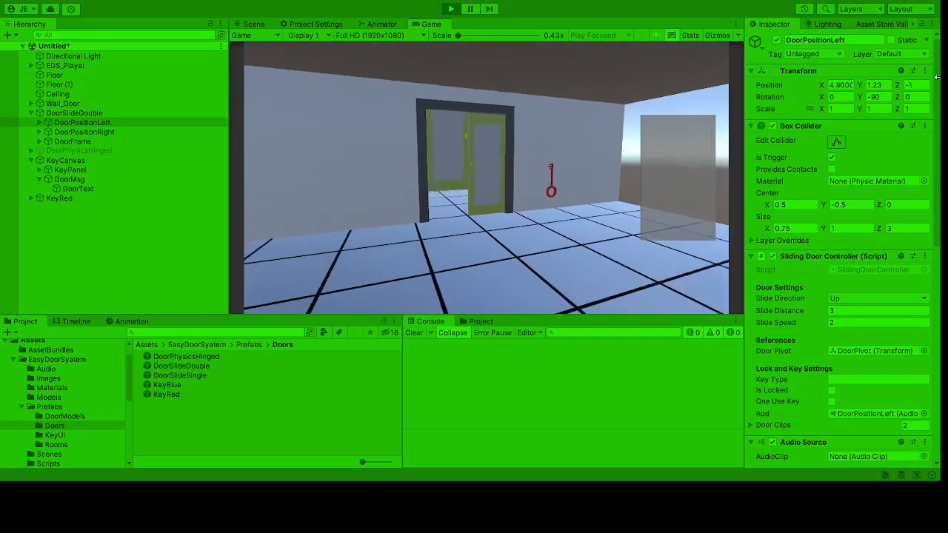
key("w")
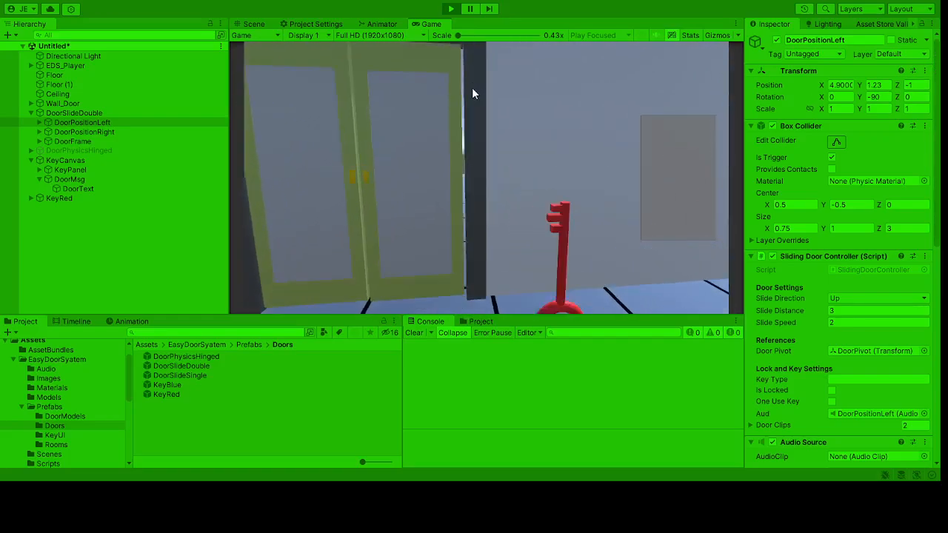
key("s")
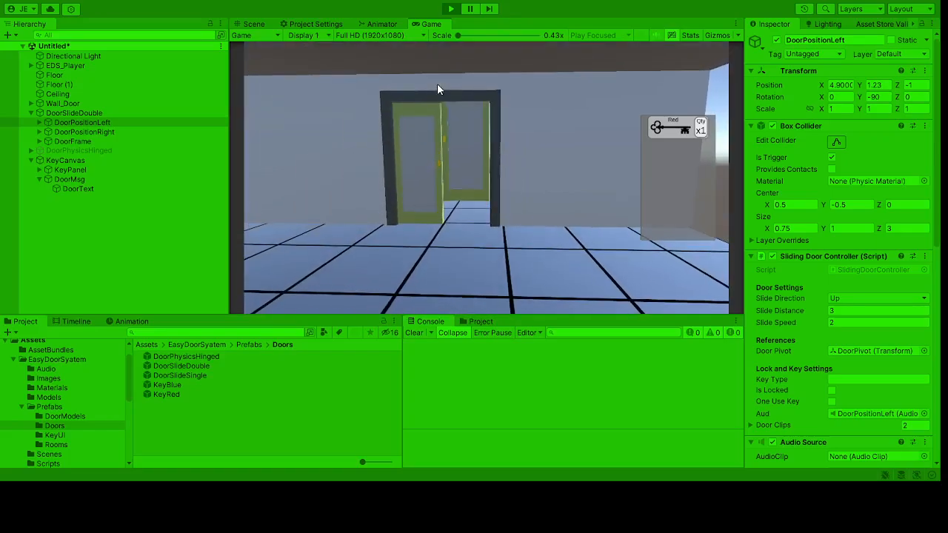
left_click(450, 11)
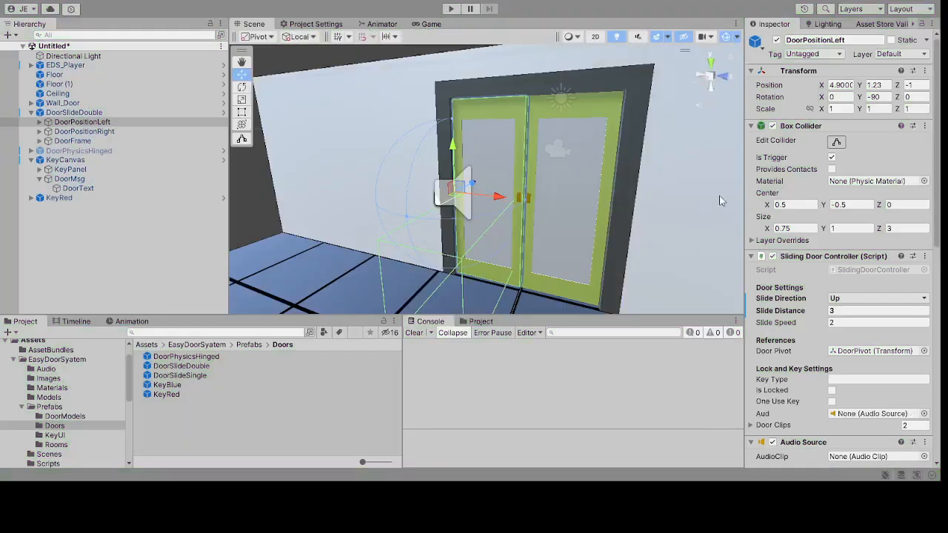
Step: Set the Key Type to Red on DoorPositionLeft and enable Is Locked
scroll(851, 347, "down", 5)
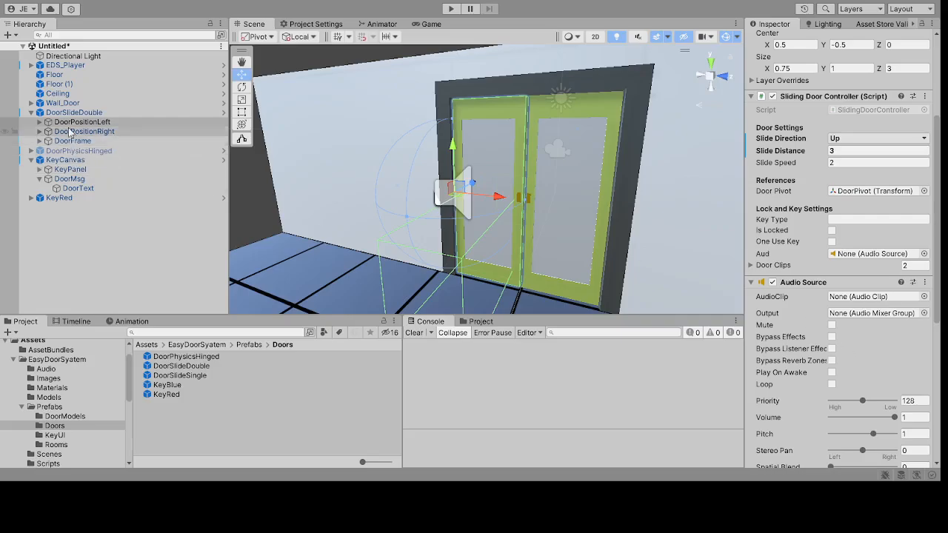
scroll(823, 386, "down", 8)
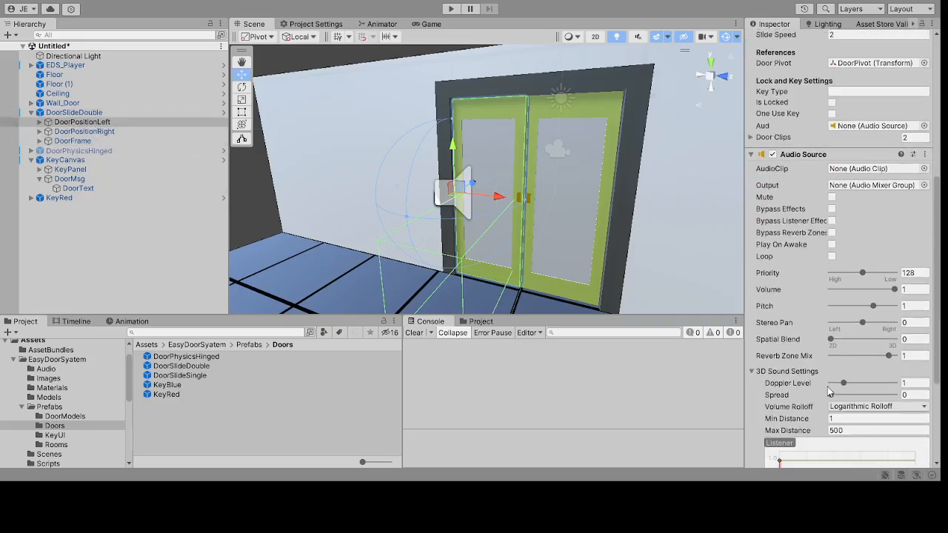
scroll(822, 387, "up", 8)
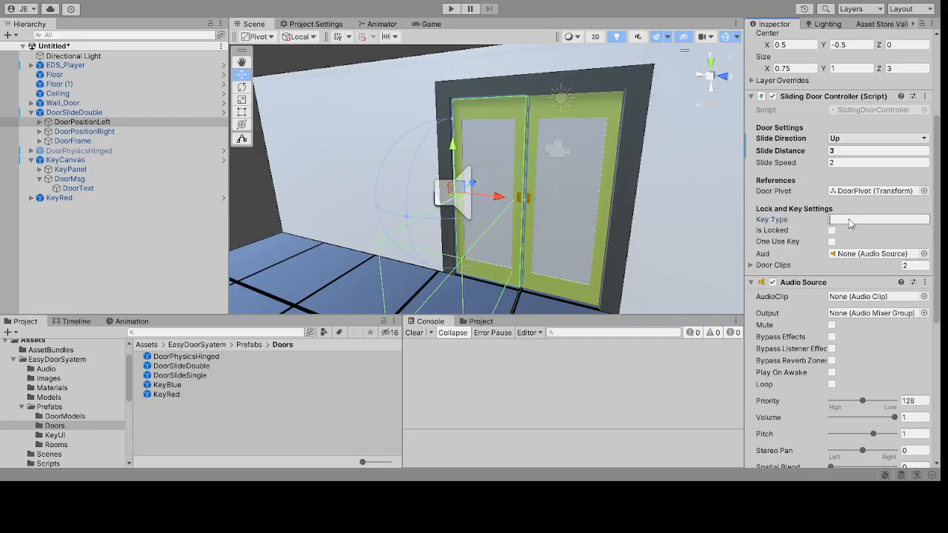
left_click(850, 223)
type("Red")
left_click(833, 232)
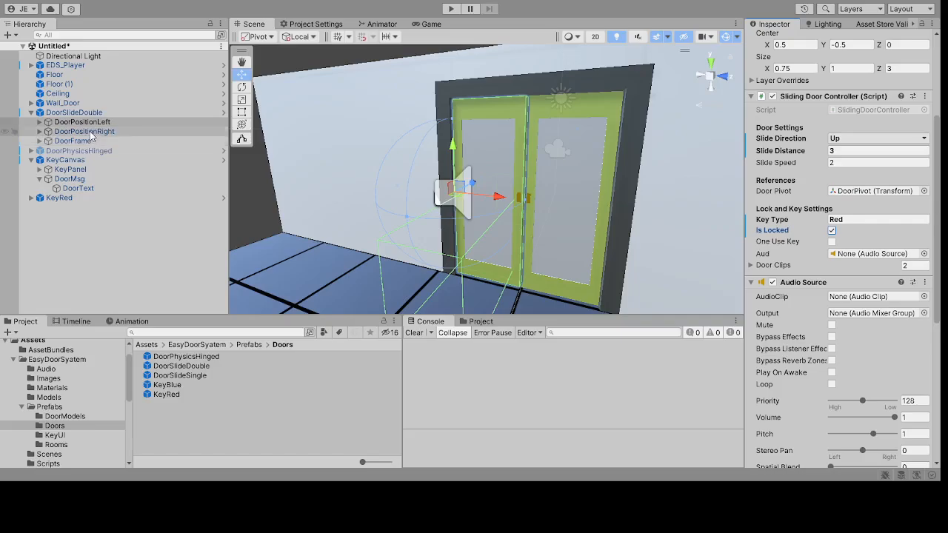
Step: Set the Key Type to Red on DoorPositionRight
left_click(84, 132)
left_click(839, 220)
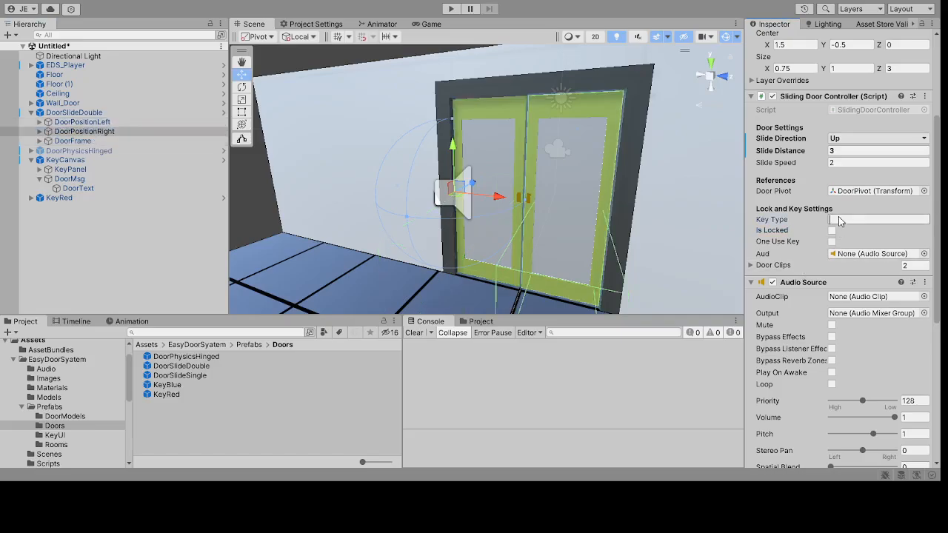
type("Red")
Step: Start a play-test, approach the double door without the red key, and compare the lock settings of DoorPositionLeft and DoorPositionRight
left_click(449, 8)
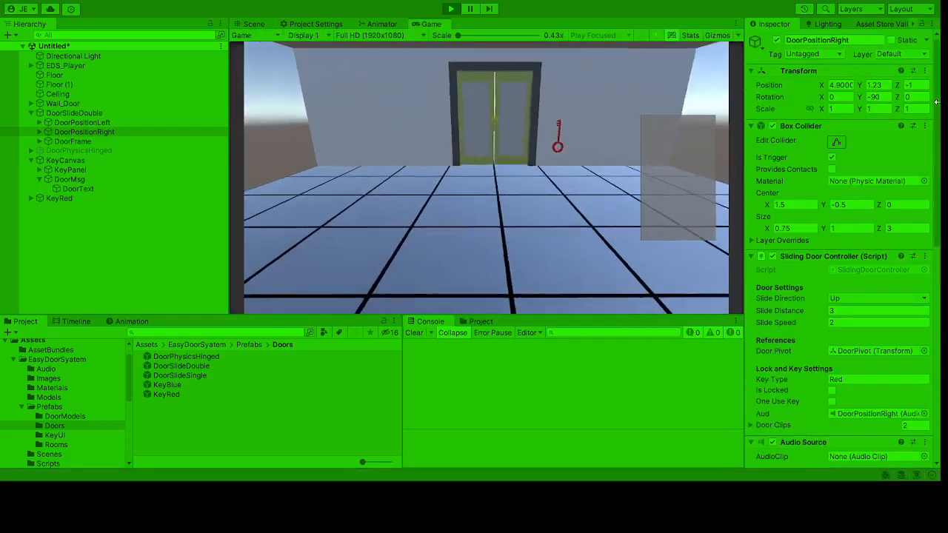
key("w")
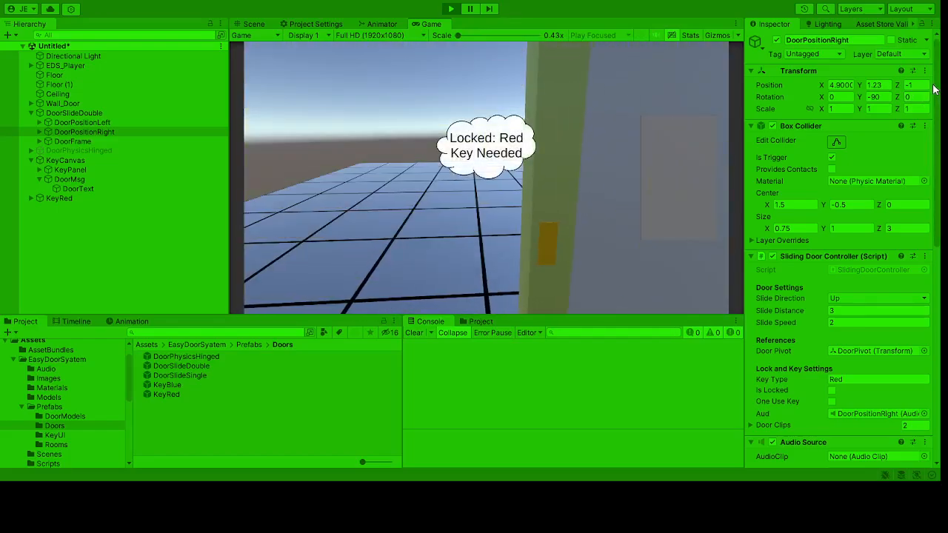
key("s")
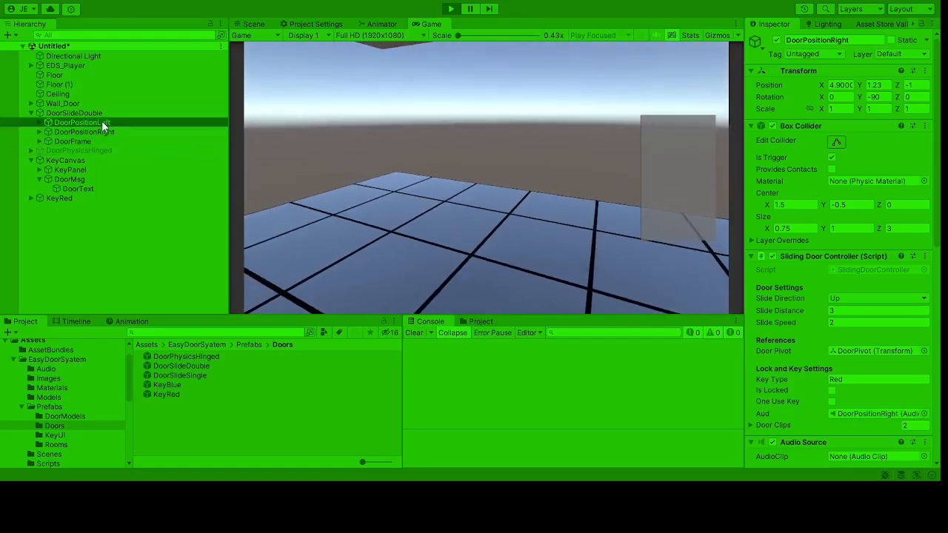
left_click(102, 122)
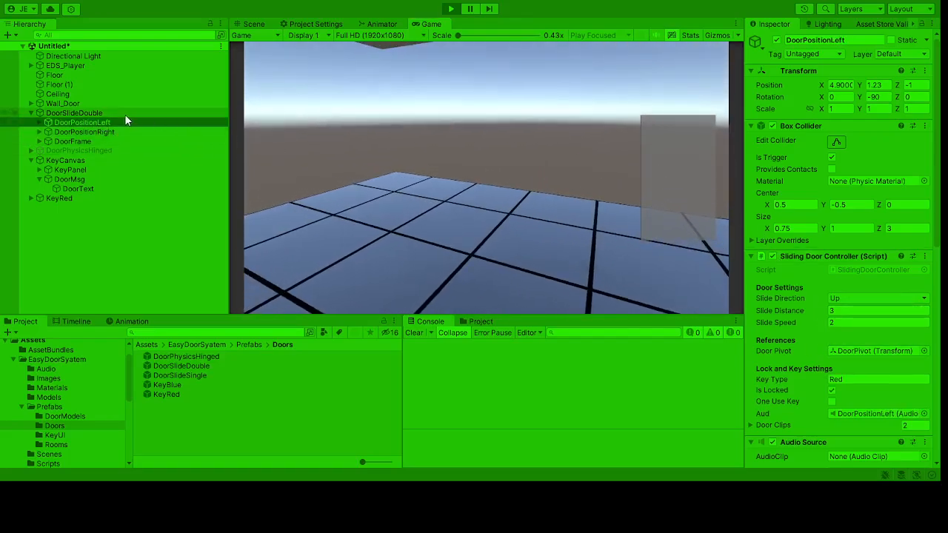
left_click(104, 132)
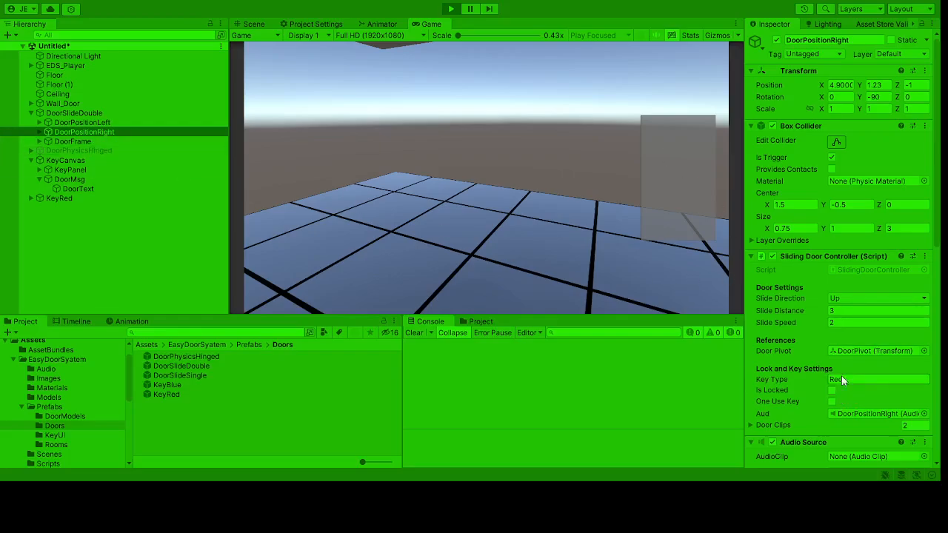
left_click(517, 208)
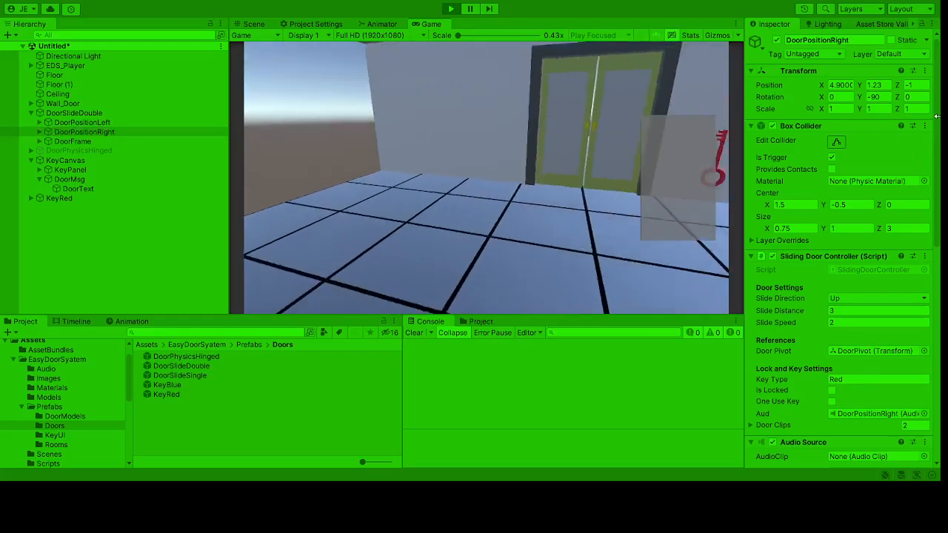
Step: Approach the double door's leaves again in the running game without the red key, and back away
key("w")
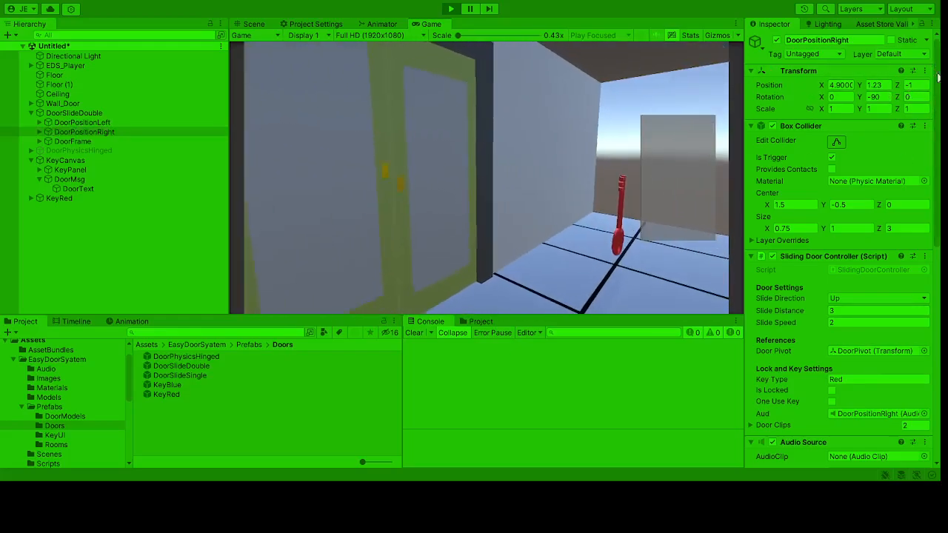
key("w")
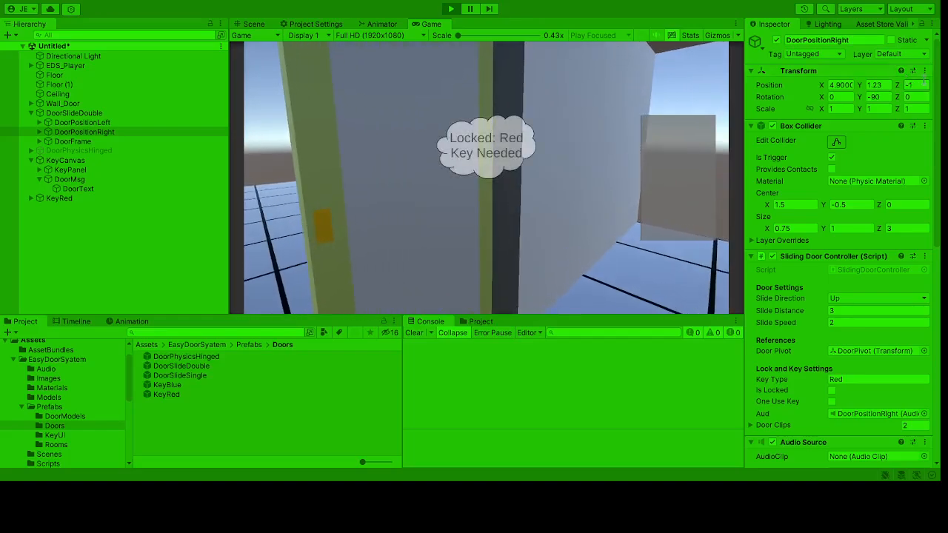
key("s")
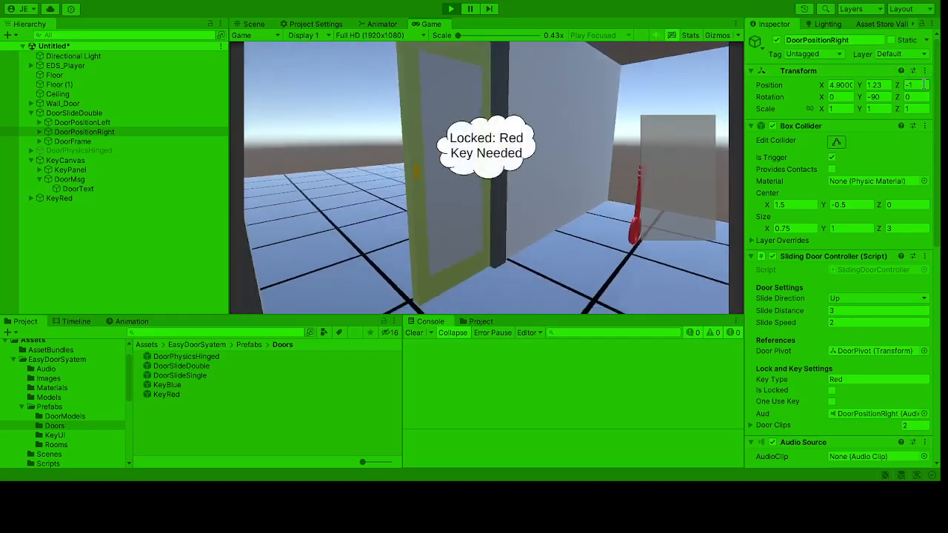
Step: Collect the red key, unlock the double door with it, and walk through the doorway
key("w")
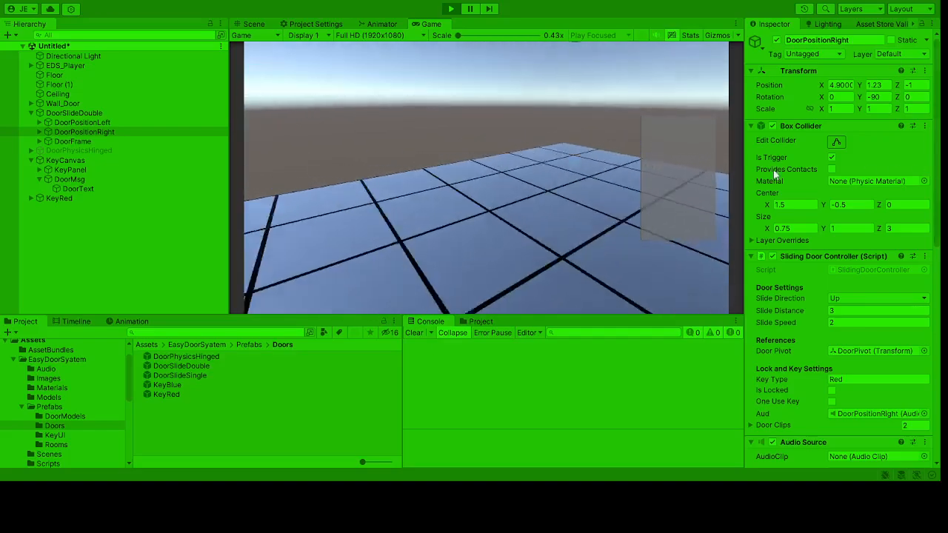
key("w")
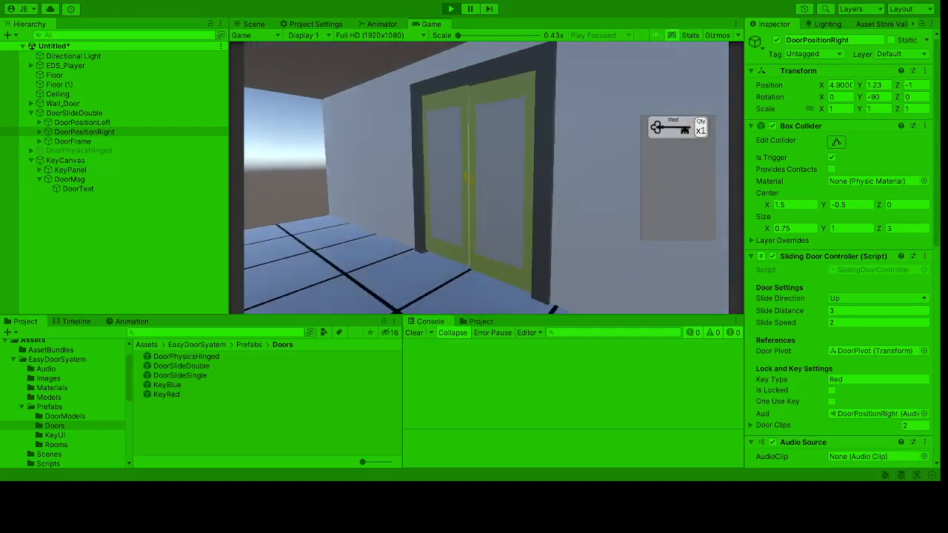
key("w")
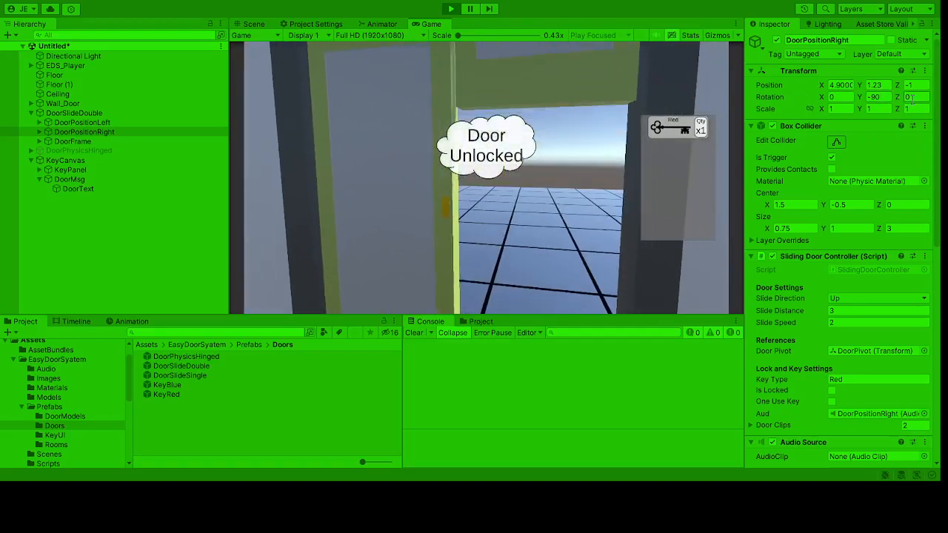
key("Escape")
key("w")
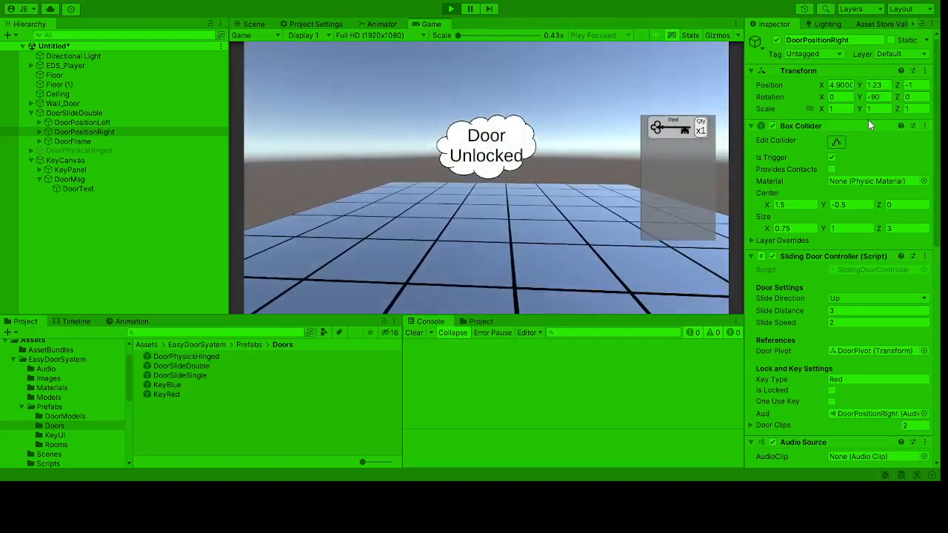
Step: Approach the unlocked double door from the far side, walk back through it, and stop the play-test
key("w")
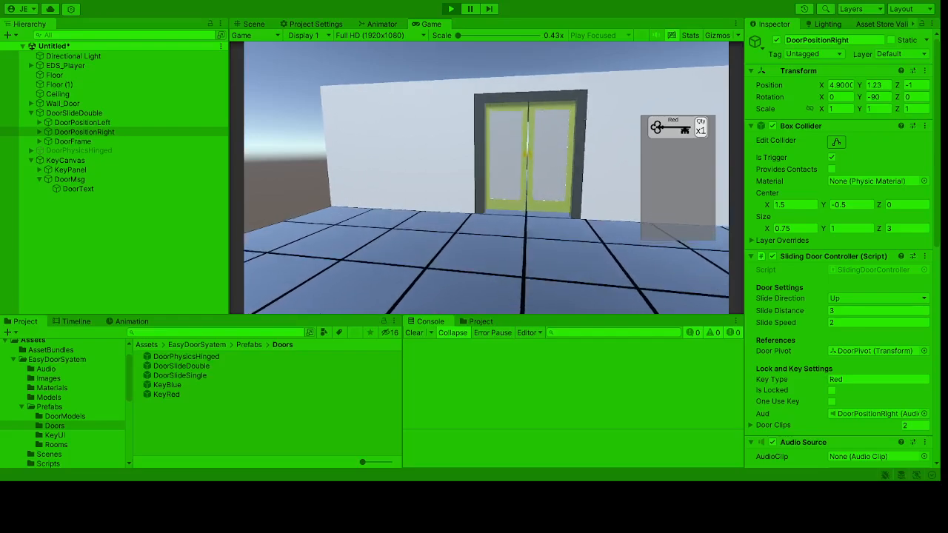
key("w")
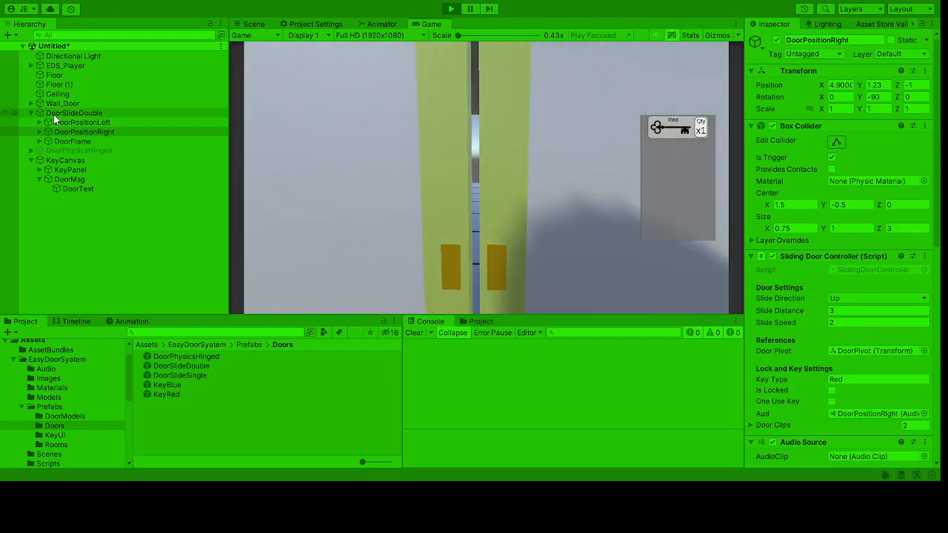
key("s")
key("w")
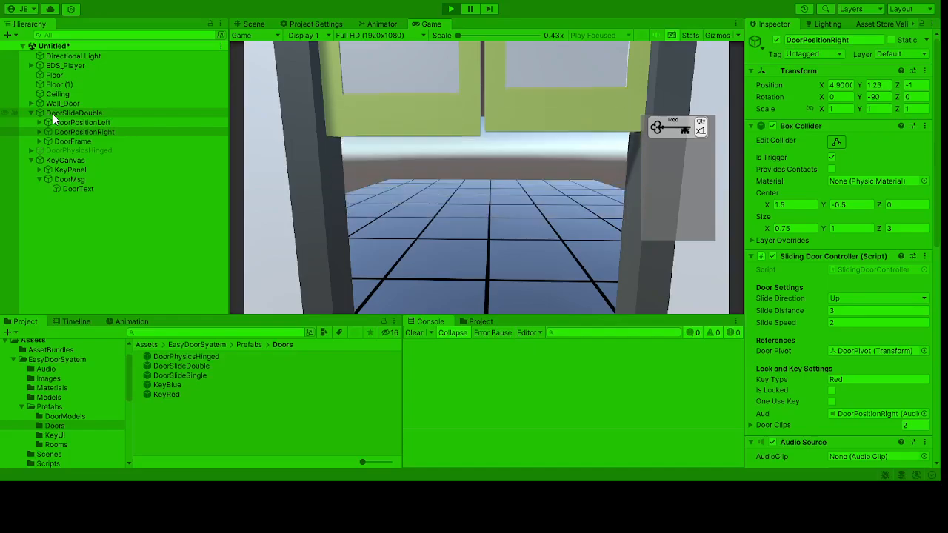
key("w")
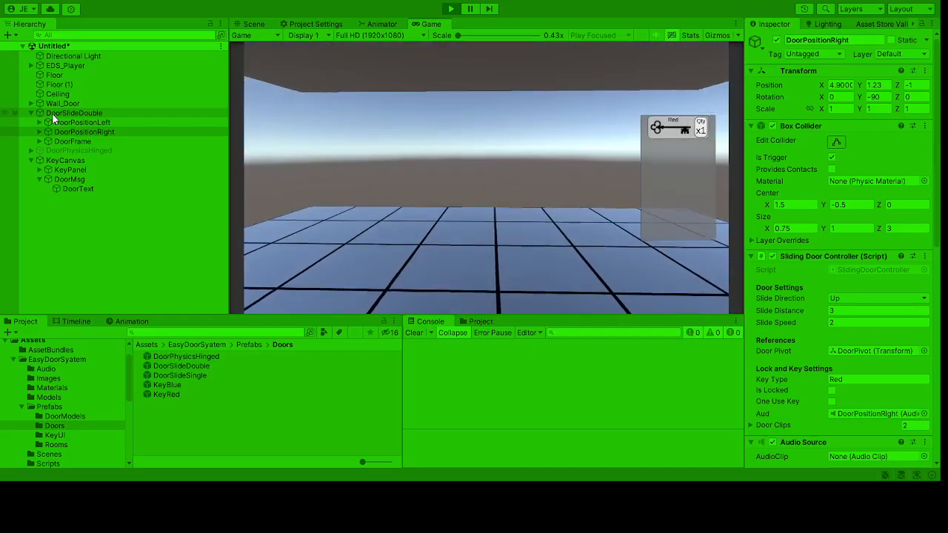
left_click(450, 8)
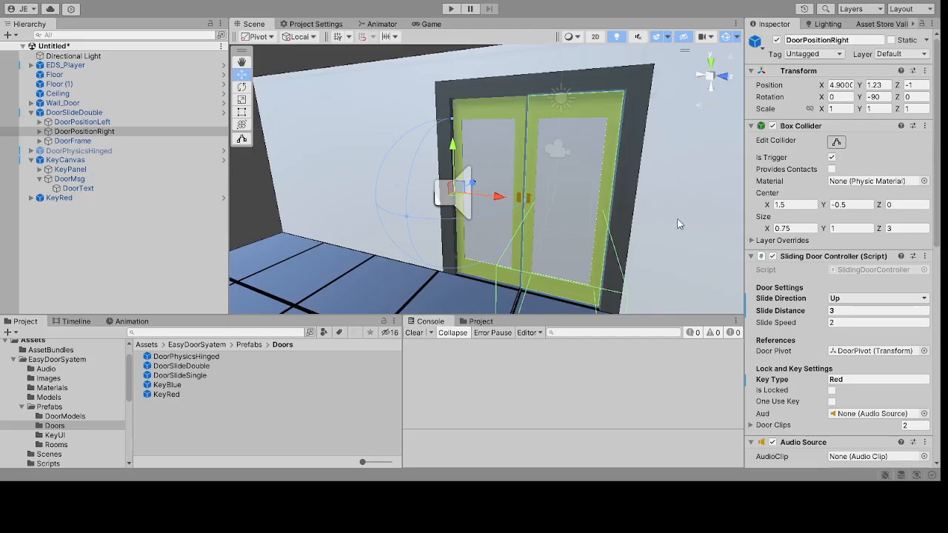
Step: Clear the selection and collapse DoorSlideDouble and KeyCanvas in the scene hierarchy
left_click(127, 217)
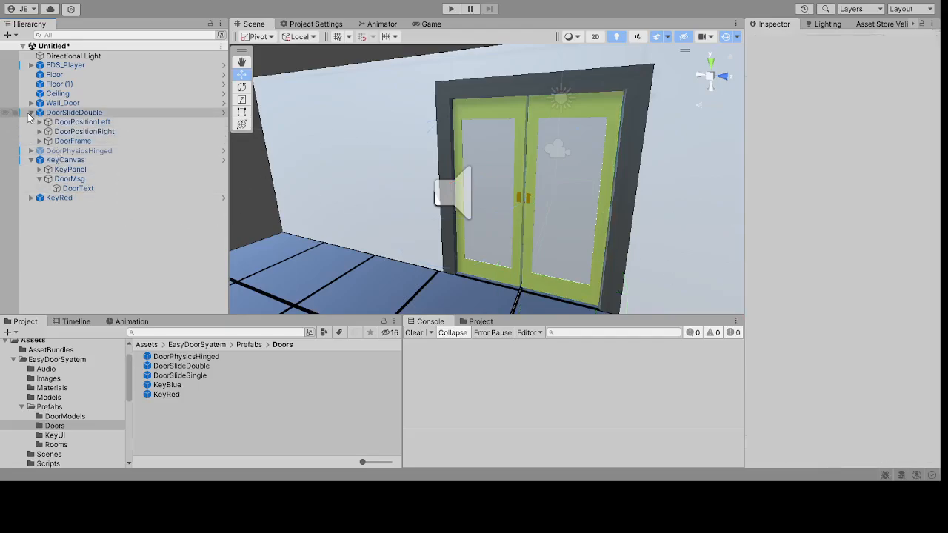
left_click(30, 114)
left_click(30, 131)
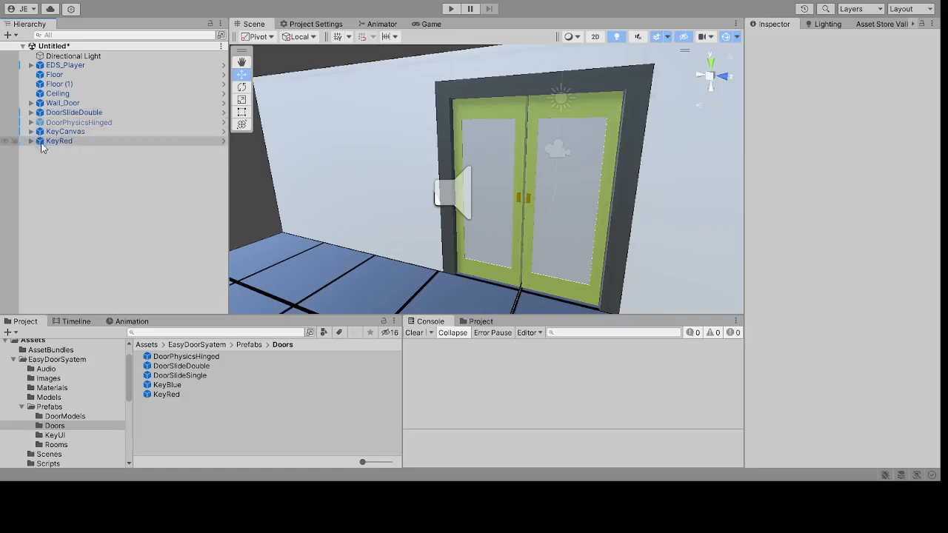
scroll(485, 179, "down", 3)
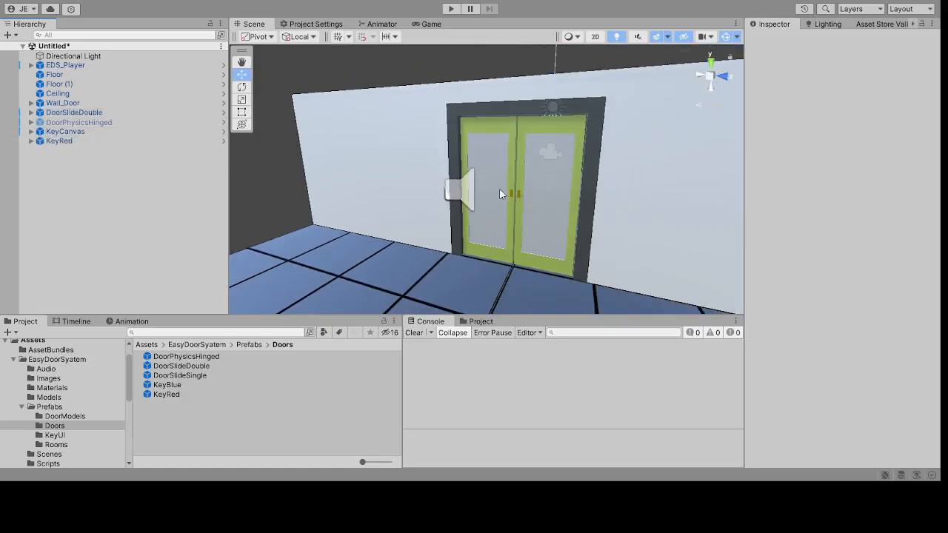
scroll(500, 188, "up", 1)
scroll(616, 207, "up", 2)
middle_click_drag(617, 207, 658, 223)
right_click_drag(511, 202, 619, 179)
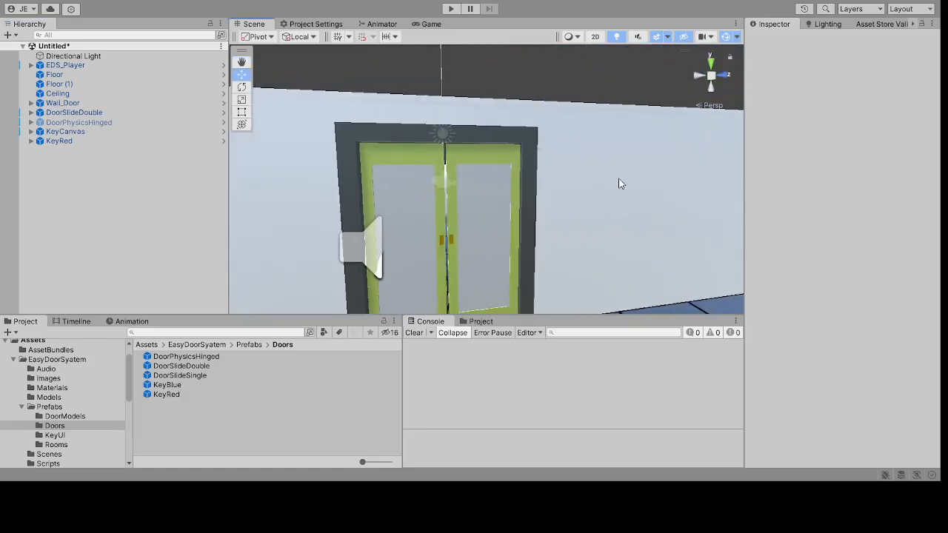